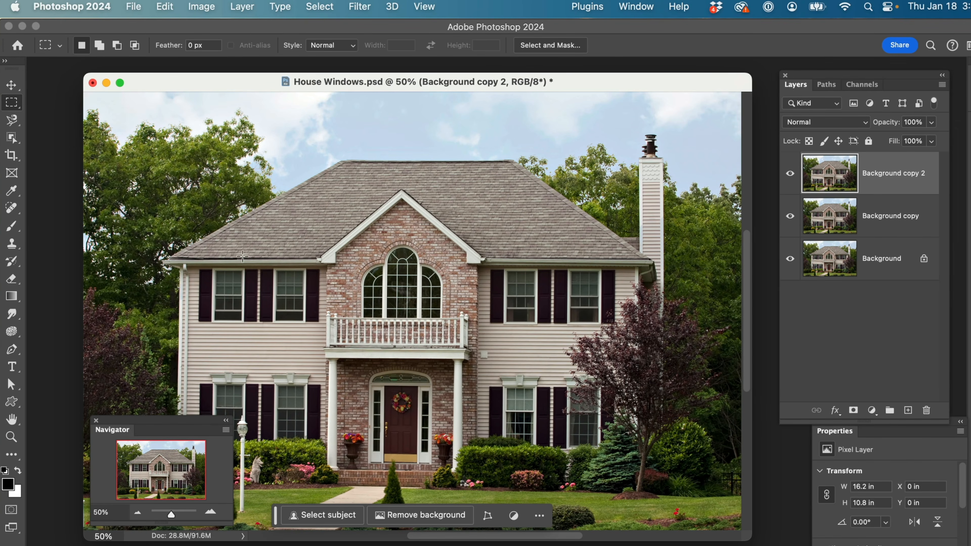
Select the lower half of the upper-floor window at the house's left end with its shutters, about 1.4 × 0.67 in, and copy it to a new layer
key(super+space)
drag(124, 217, 349, 352)
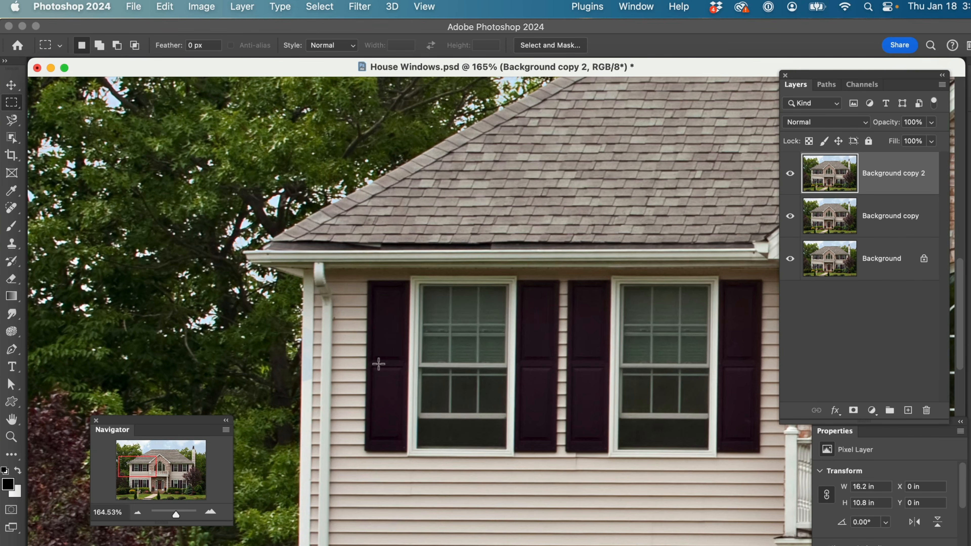
drag(368, 364, 555, 454)
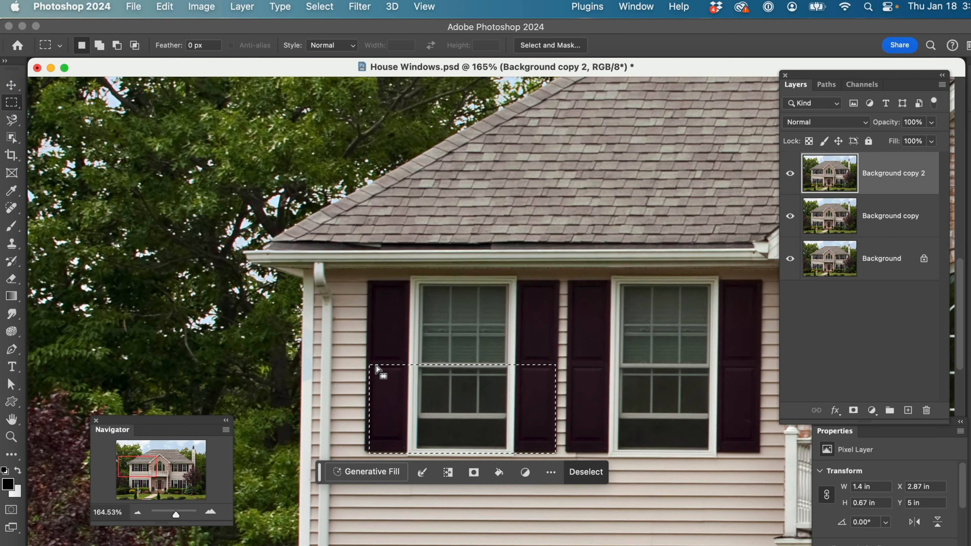
key(z)
drag(376, 366, 376, 364)
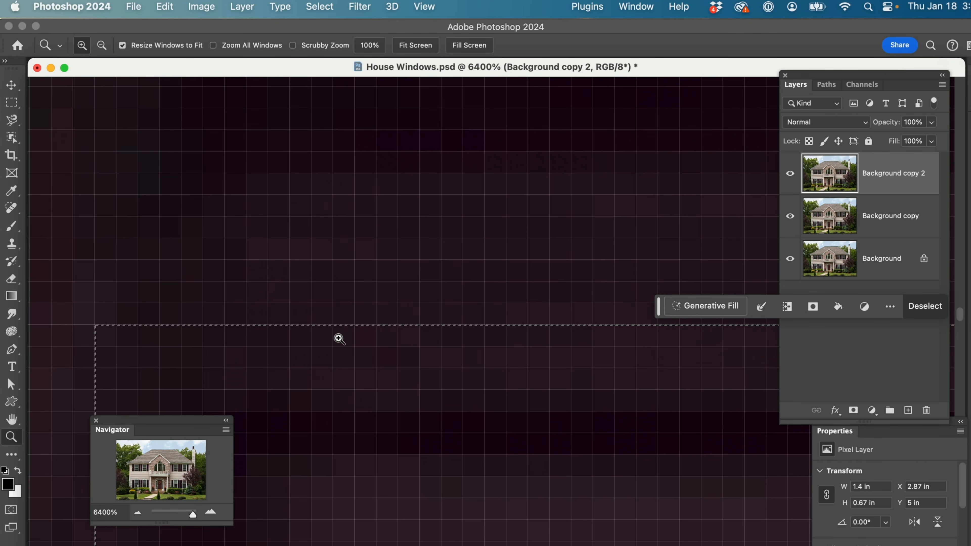
alt+click(339, 339)
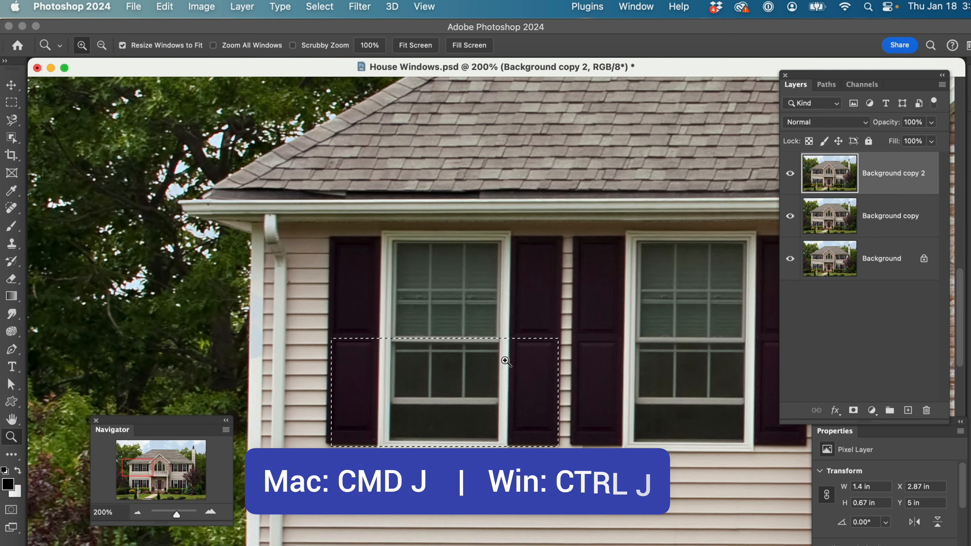
key(super+j)
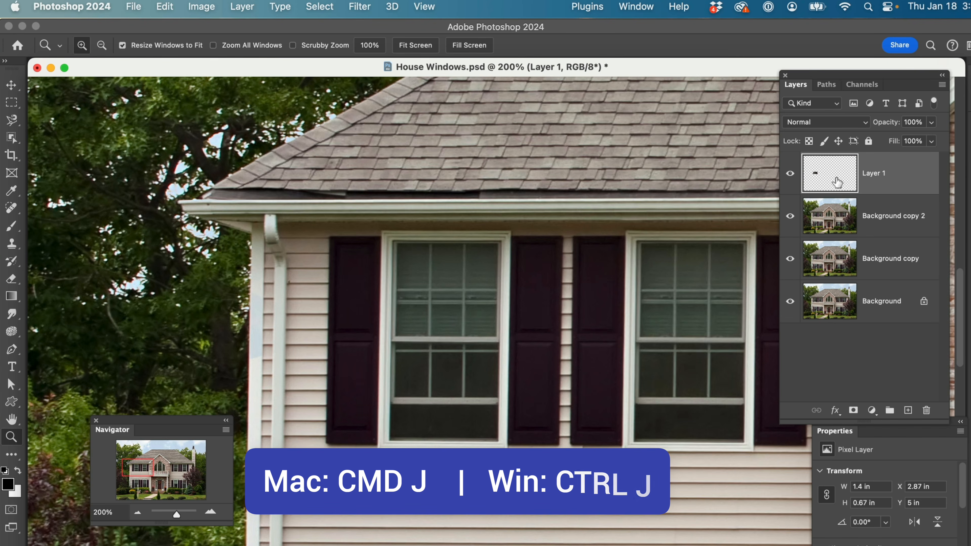
Isolate the copied window piece by hiding the layers beneath it, then show them again and delete the copied layer
drag(789, 212, 793, 314)
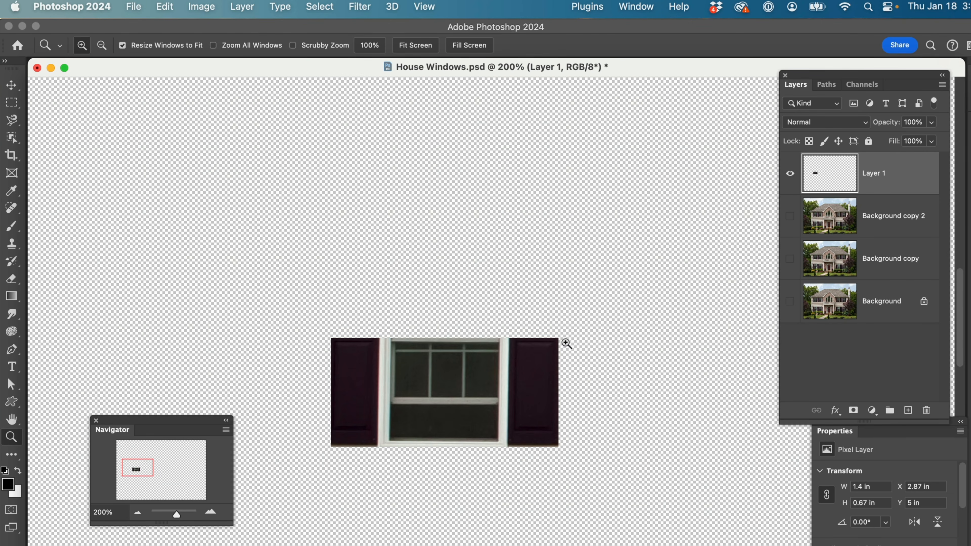
drag(794, 216, 791, 298)
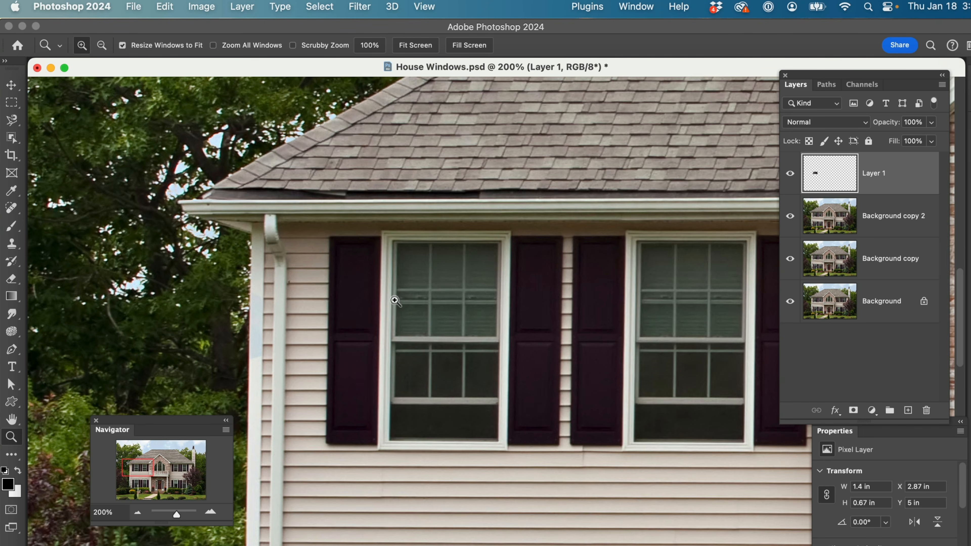
drag(904, 187, 926, 410)
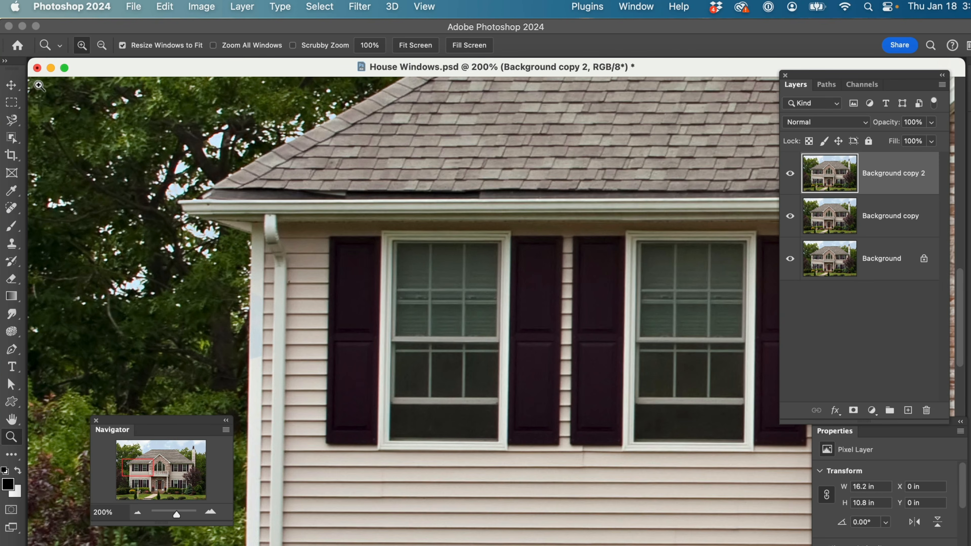
Marquee-select the bottom glass strip of the upper-floor left window, about 0.66 × 0.22 in, and hide the contextual task bar
click(11, 103)
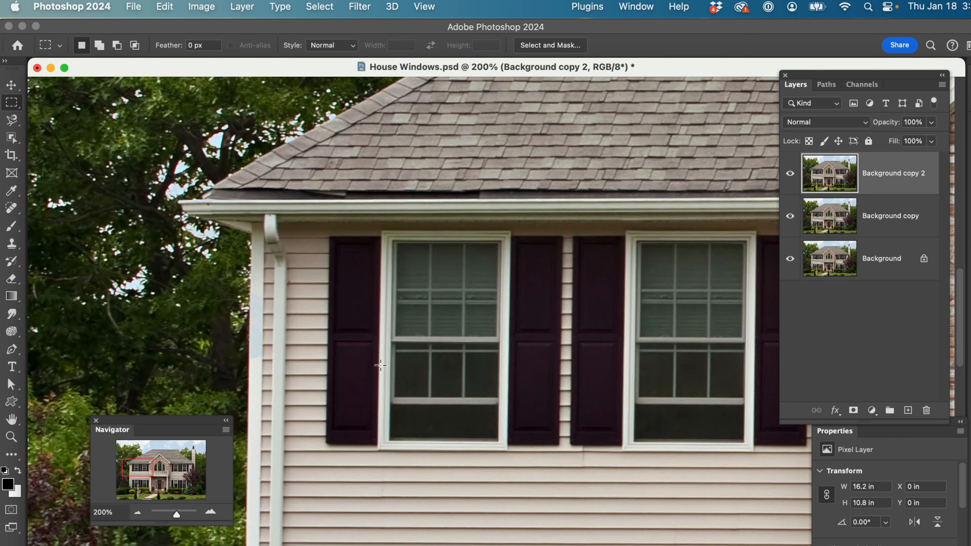
key(z)
click(384, 390)
click(384, 390)
click(384, 390)
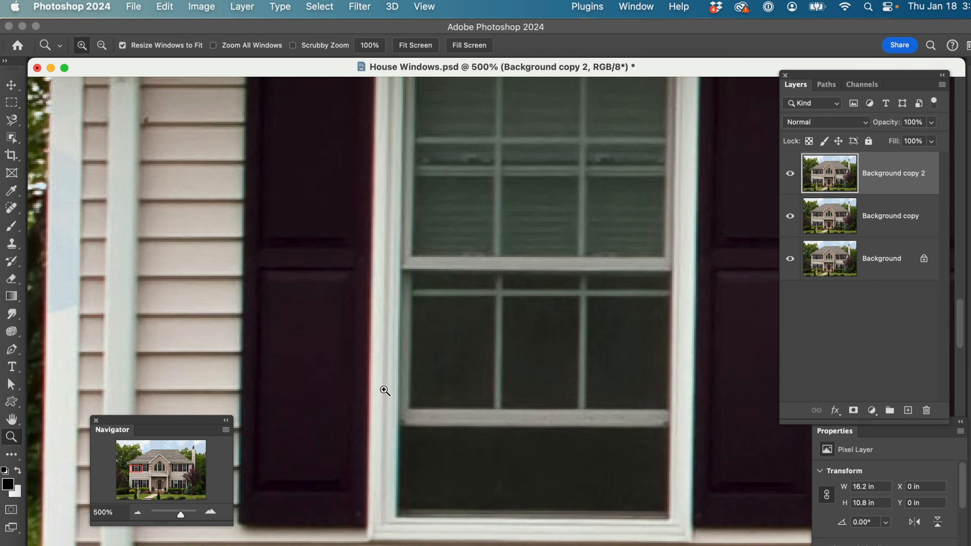
key(m)
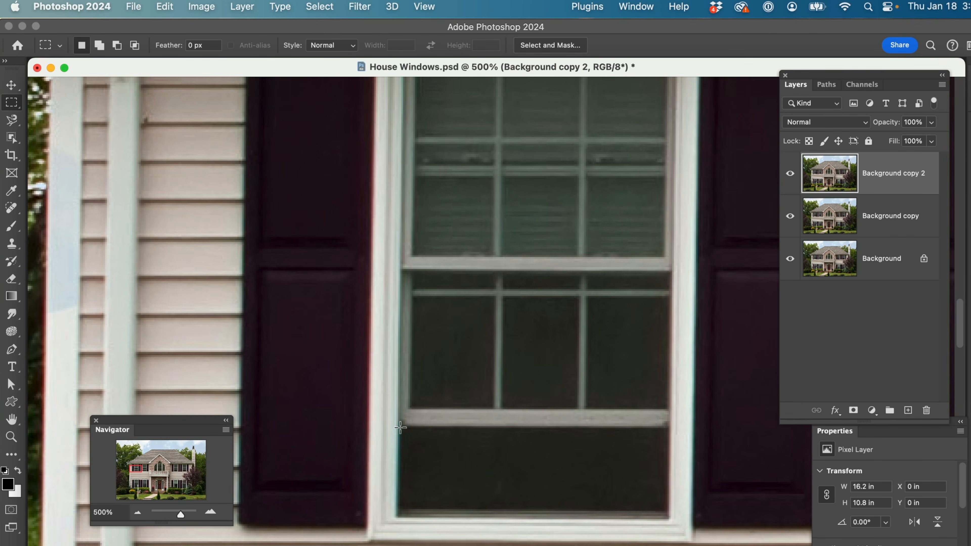
drag(431, 447, 558, 493)
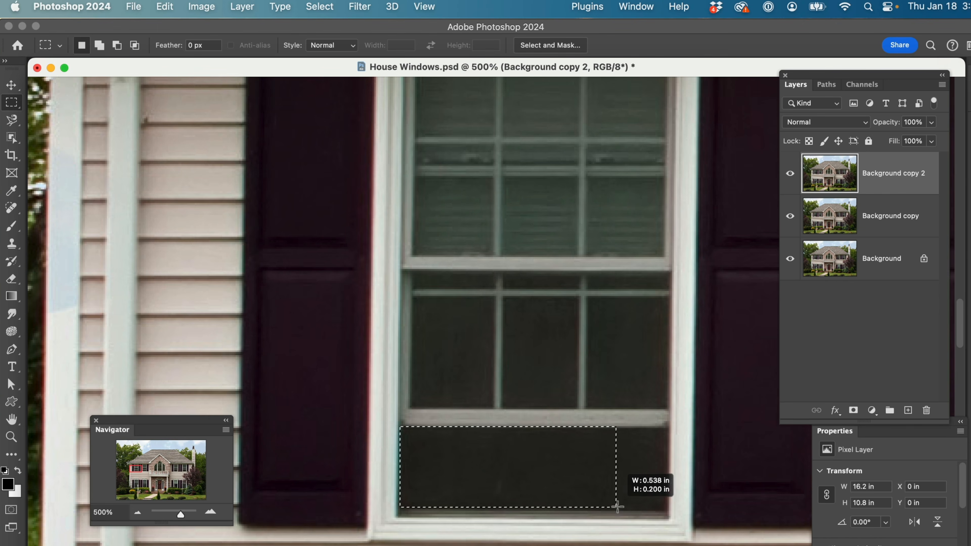
drag(660, 512, 669, 512)
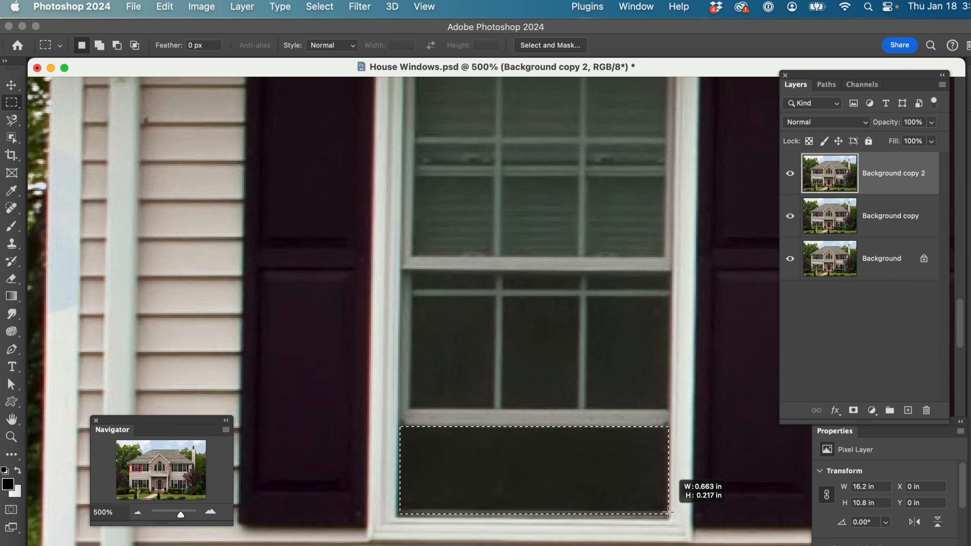
drag(668, 512, 669, 513)
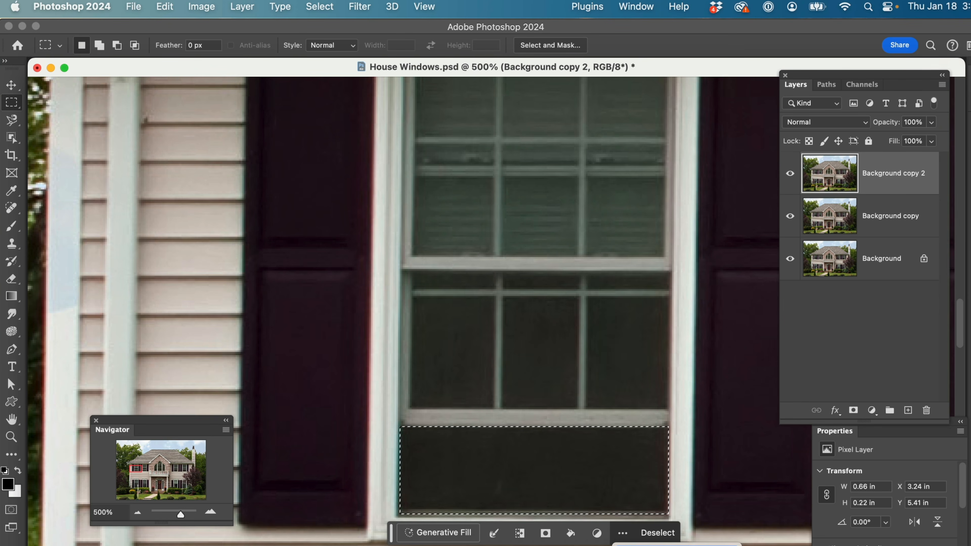
click(628, 542)
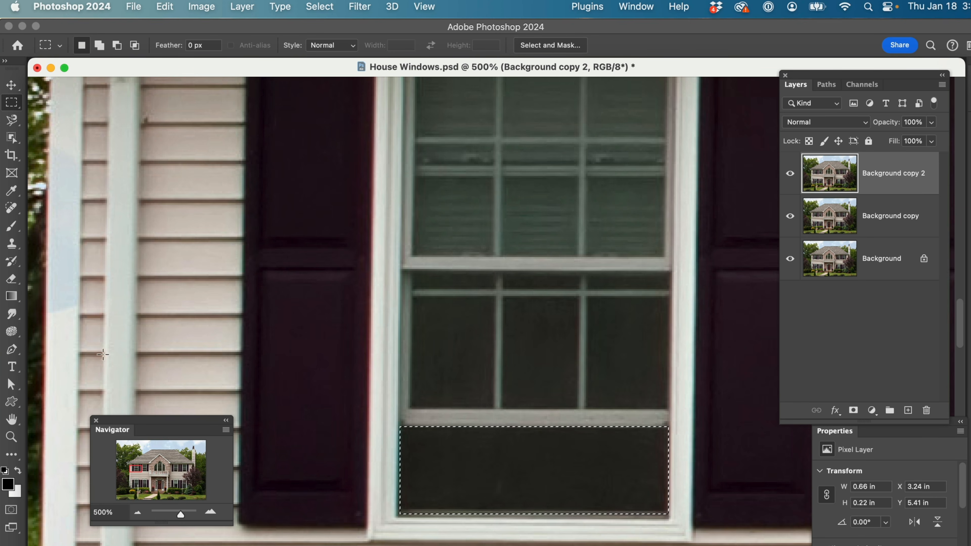
Add a blank layer above Background copy 2 and set the foreground color to bright red, fd0101, for the Brush tool
key(z)
drag(277, 282, 710, 545)
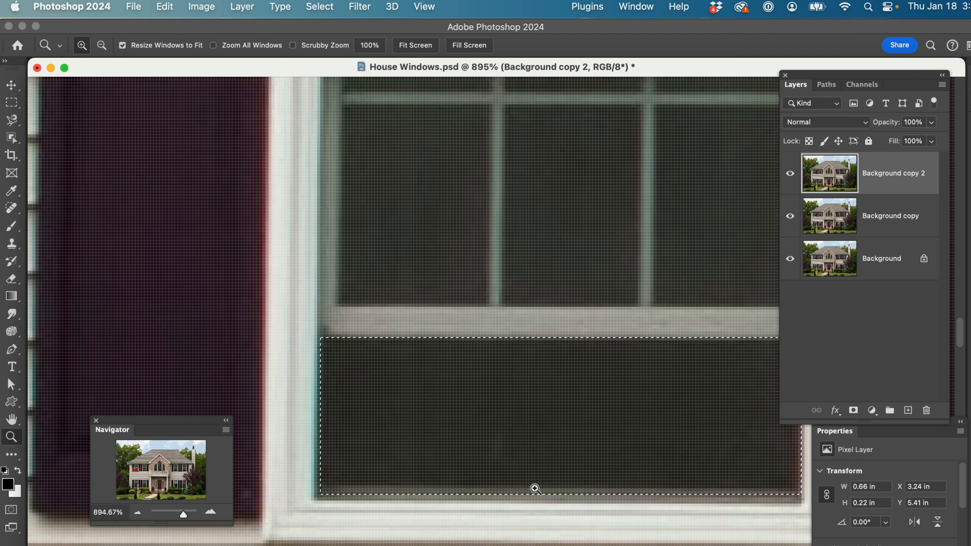
drag(559, 419, 483, 422)
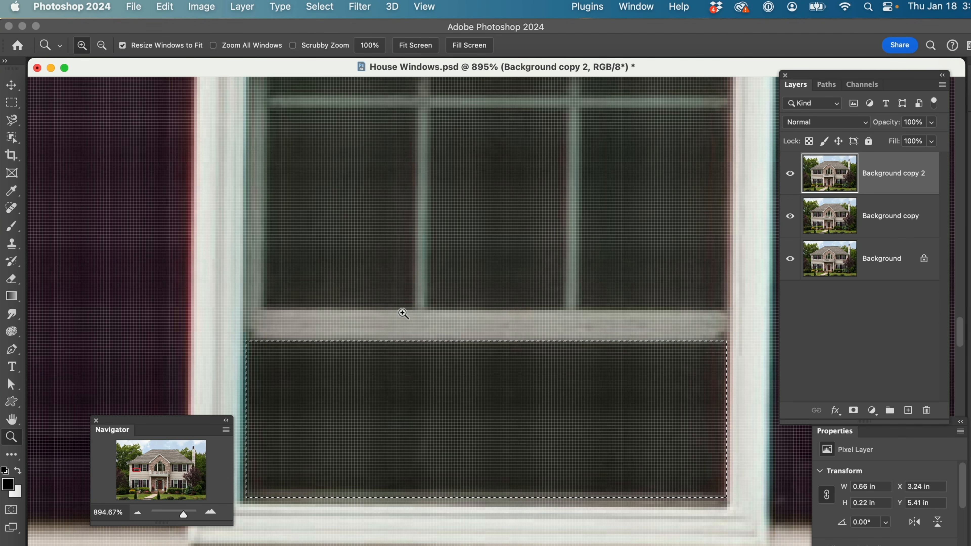
click(11, 226)
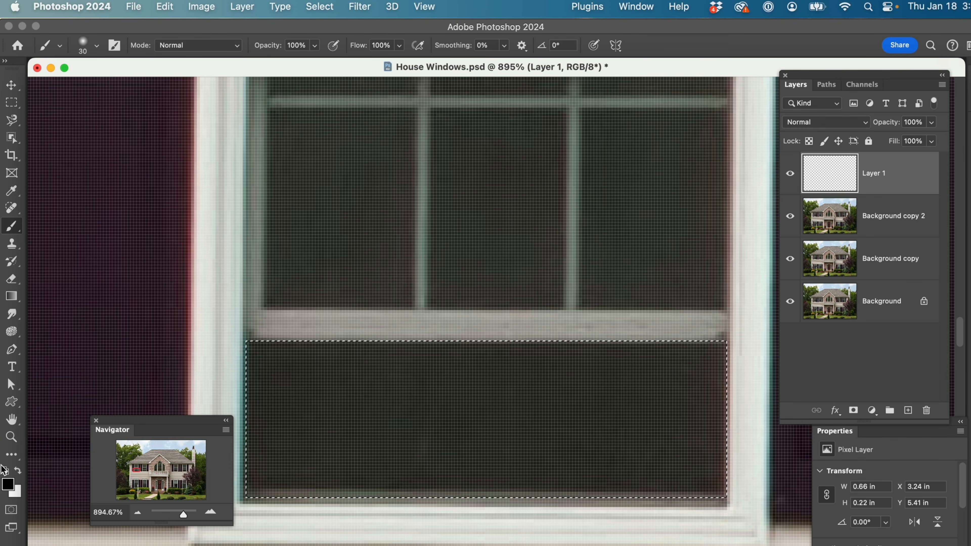
click(12, 486)
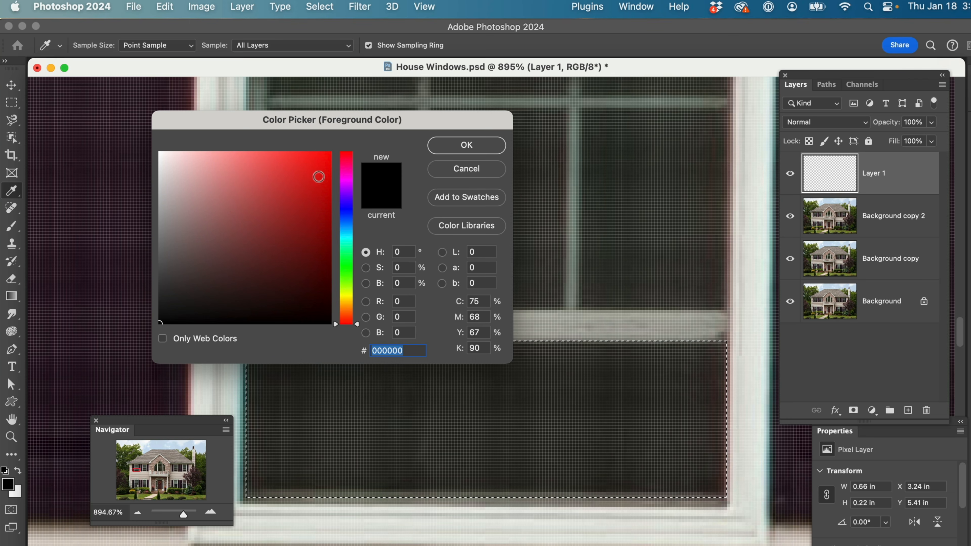
click(330, 152)
click(465, 150)
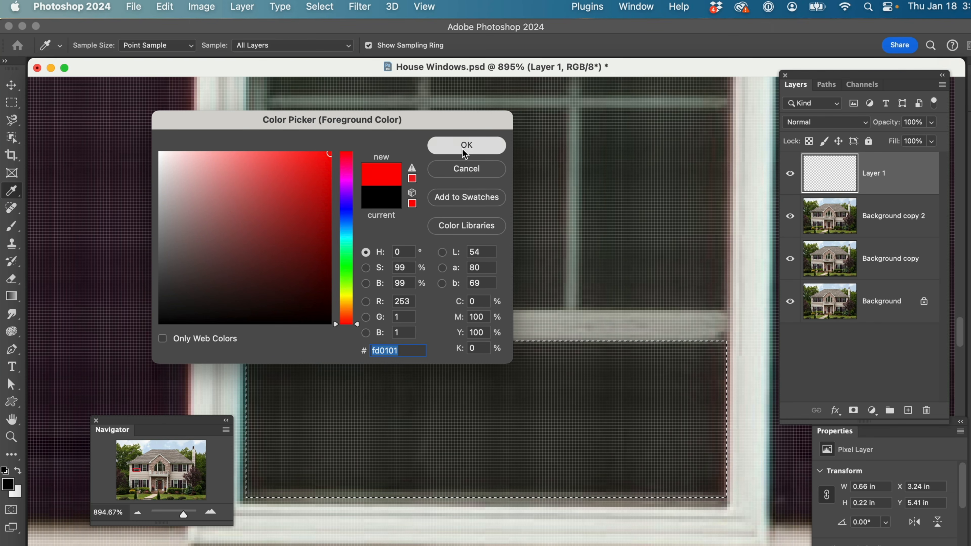
Paint two crossing red strokes over the selected glass strip, hiding the selection edges between them, and undo both strokes
drag(558, 313, 332, 539)
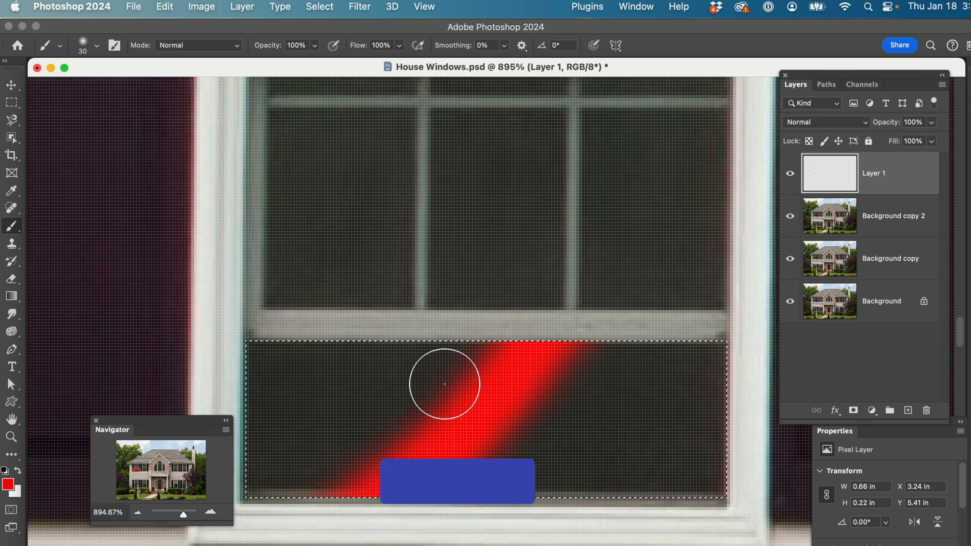
key(super+h)
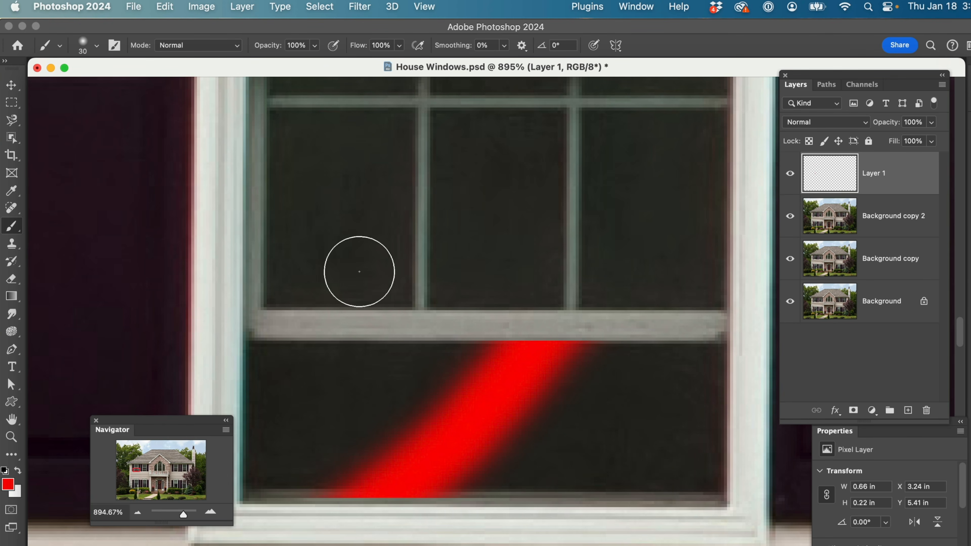
mouse_move(368, 339)
mouse_down()
mouse_move(379, 342)
mouse_move(462, 502)
mouse_up()
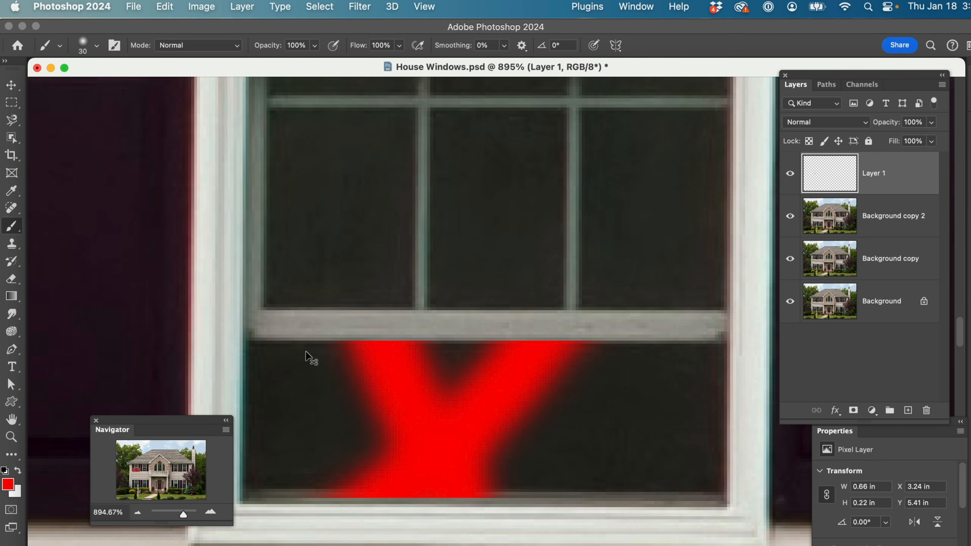
key(super+z)
key(super+z)
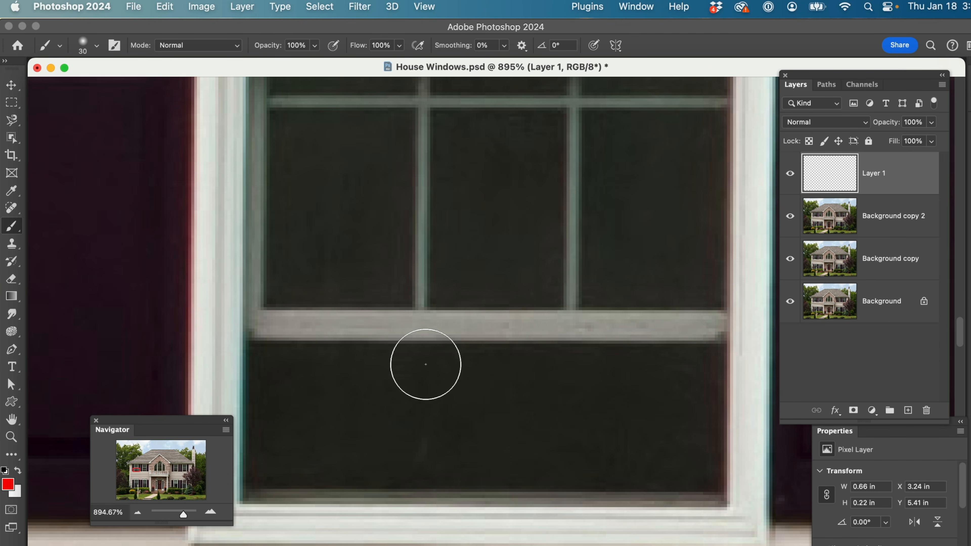
Toggle the selection edges around the glass strip on and off, leaving them hidden
key(super+h)
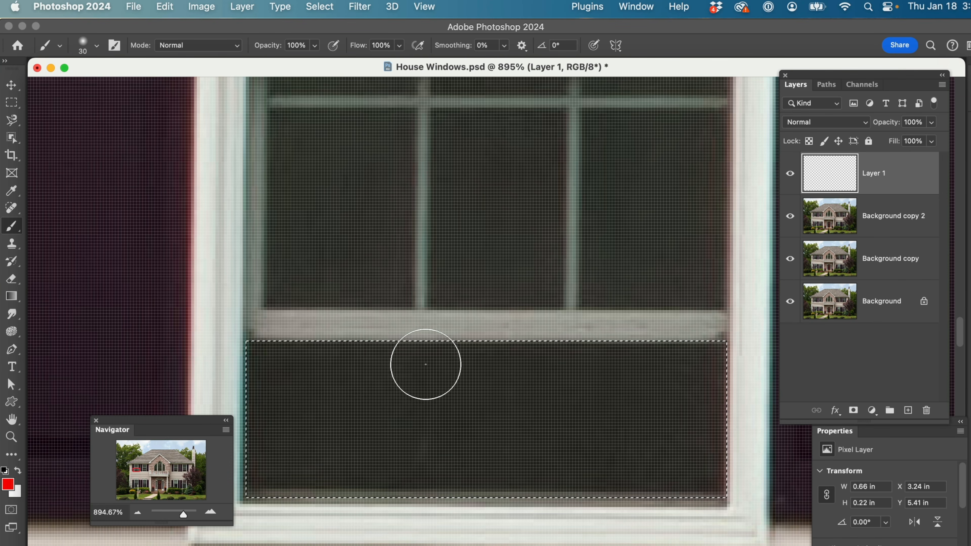
key(super+h)
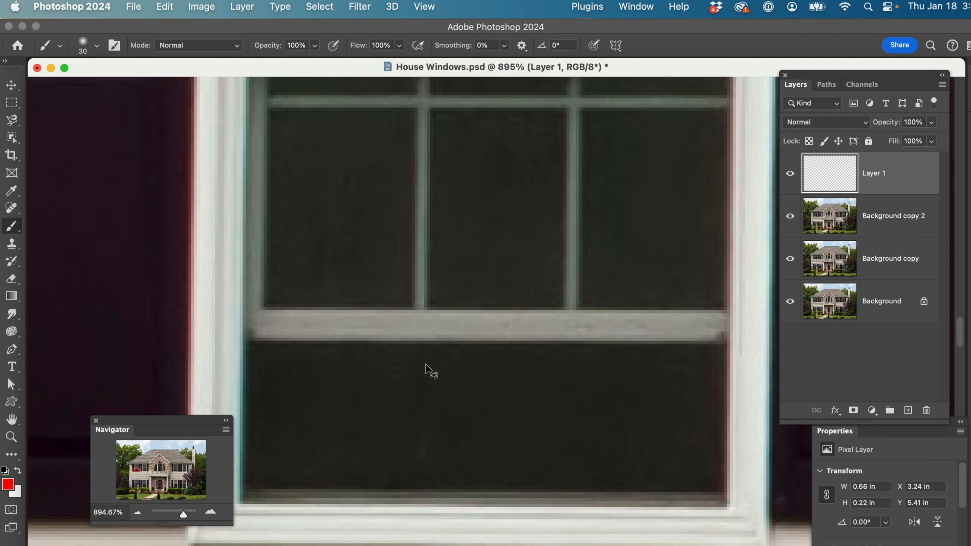
key(super+h)
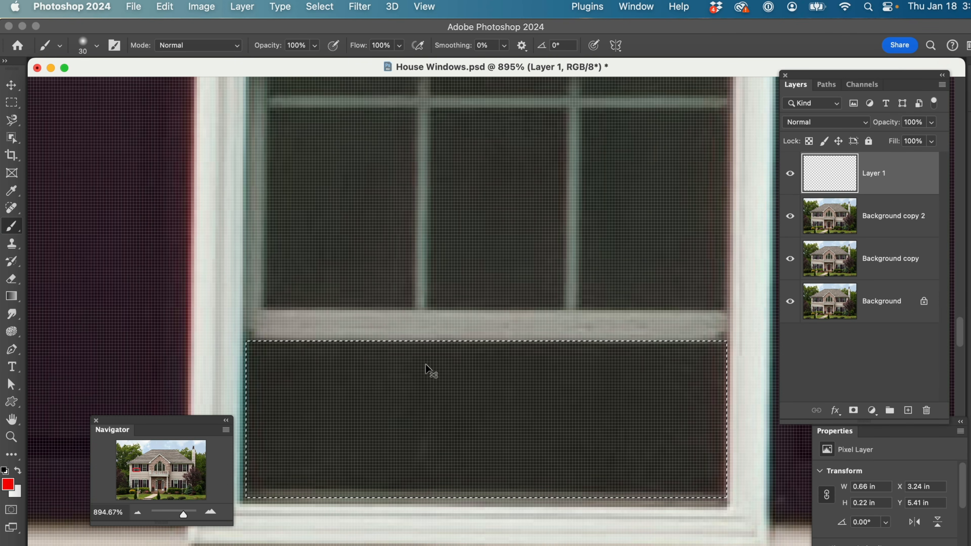
key(super+h)
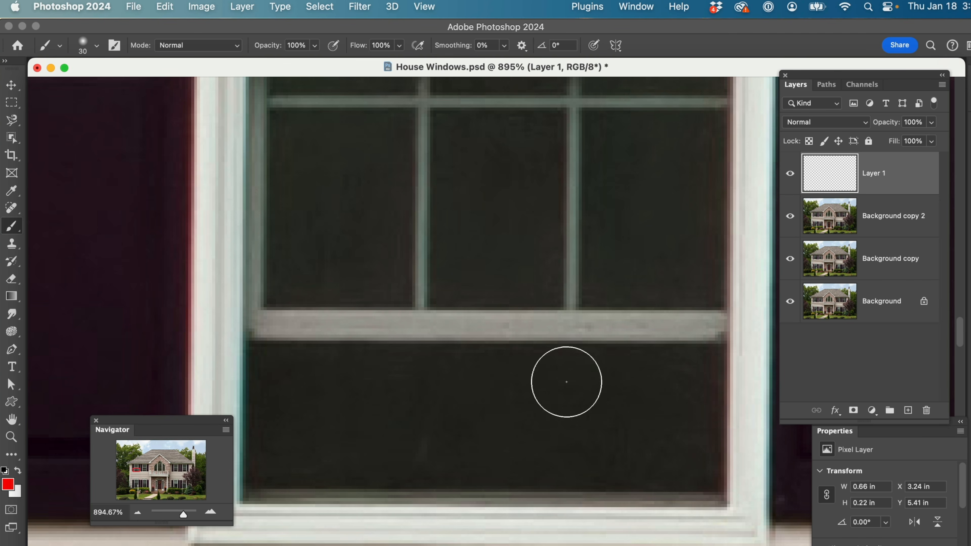
Delete the blank layer above Background copy 2
click(136, 513)
click(137, 512)
click(137, 512)
click(137, 512)
click(136, 512)
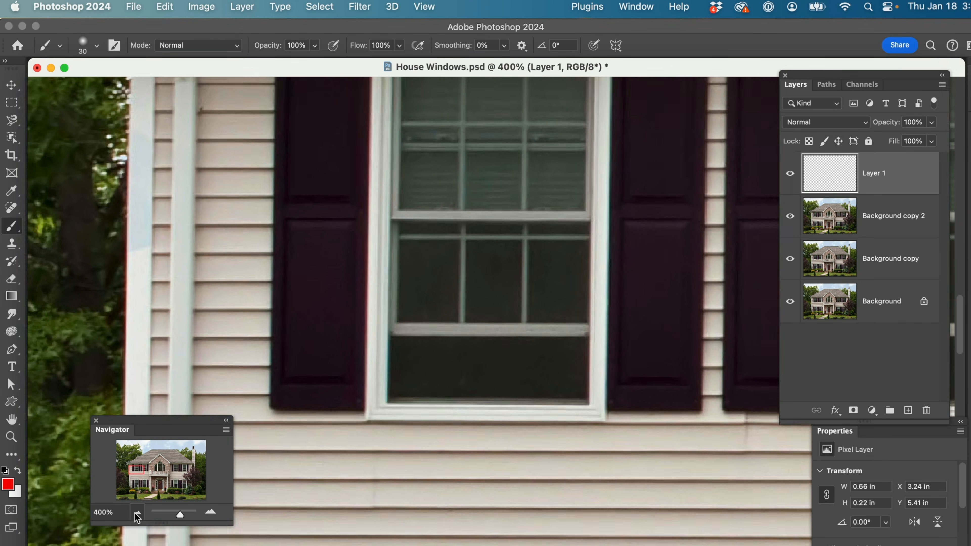
click(137, 512)
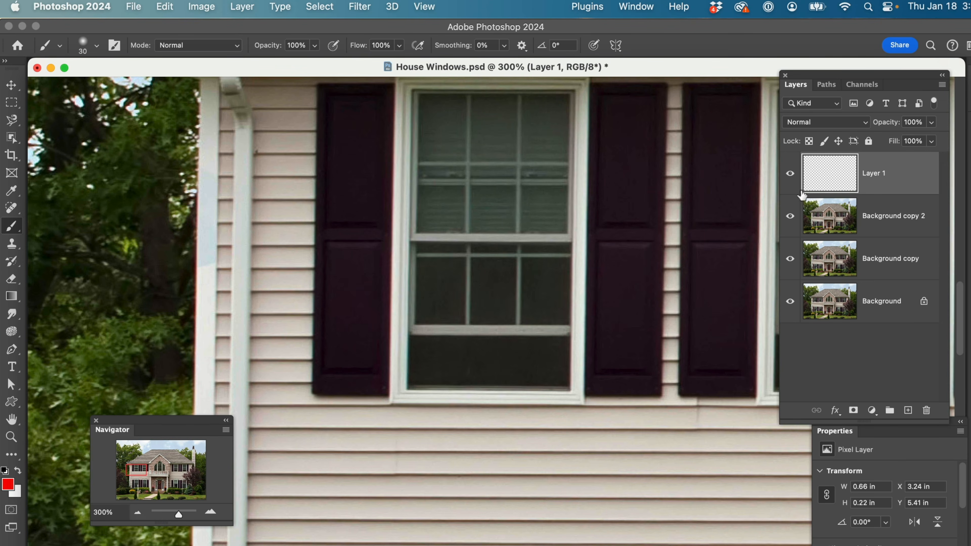
drag(922, 174, 926, 412)
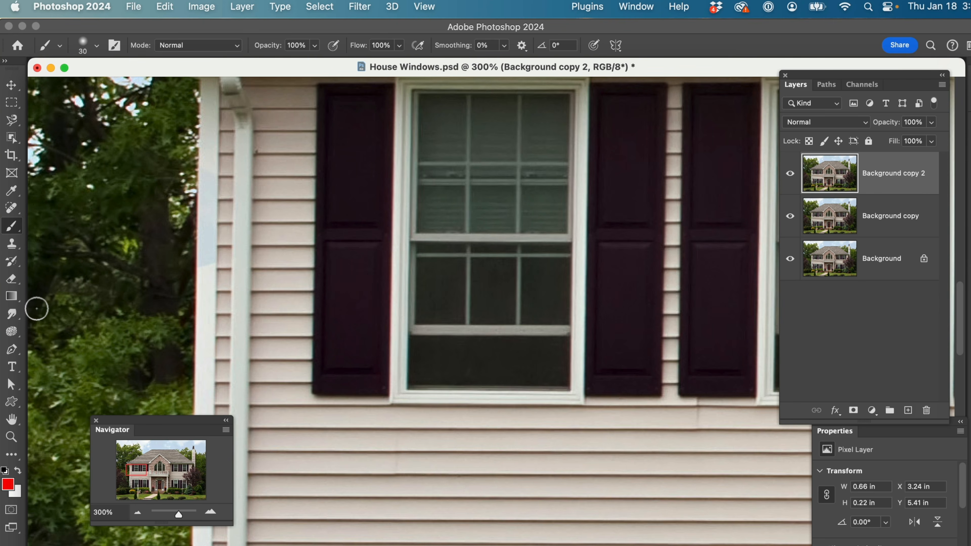
Set the Gradient tool to the Radial style and change the foreground color to a golden yellow
click(11, 296)
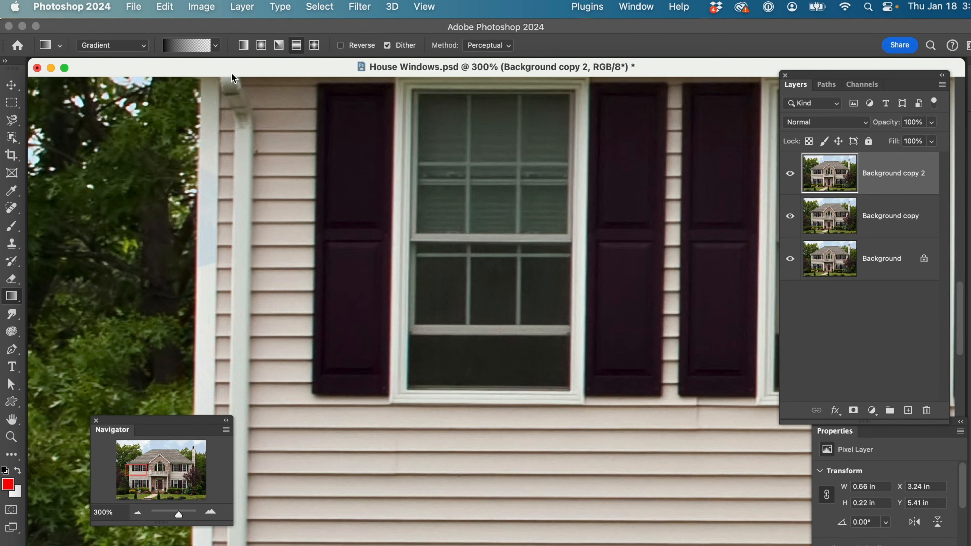
click(263, 46)
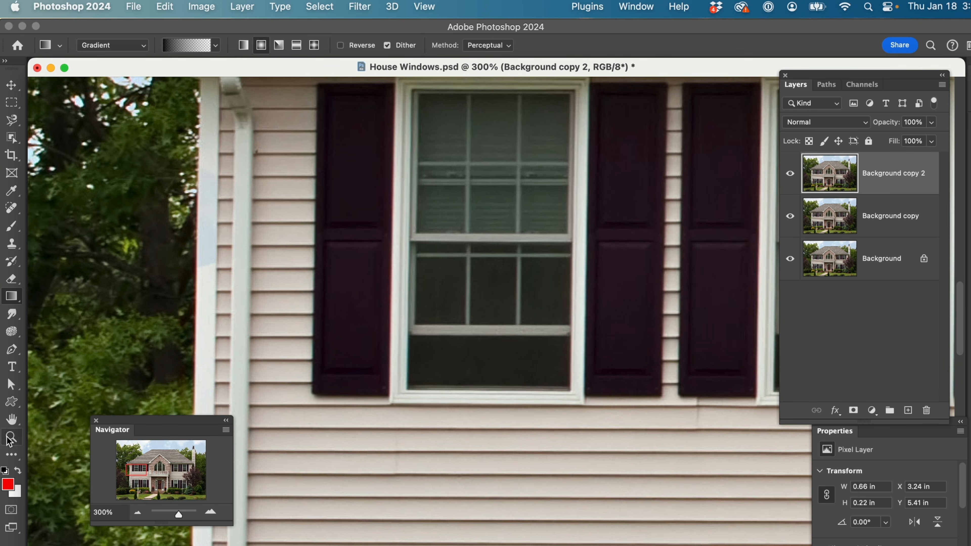
click(8, 487)
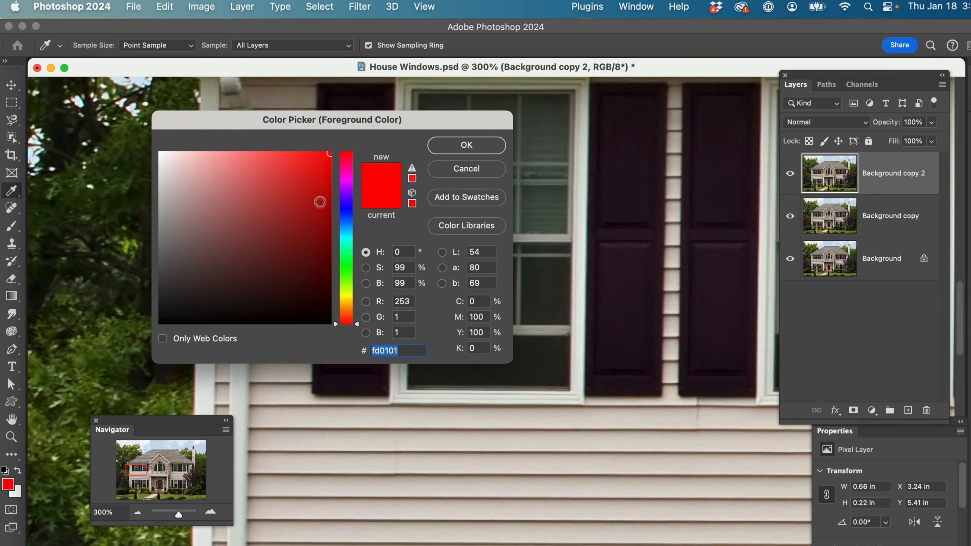
click(348, 295)
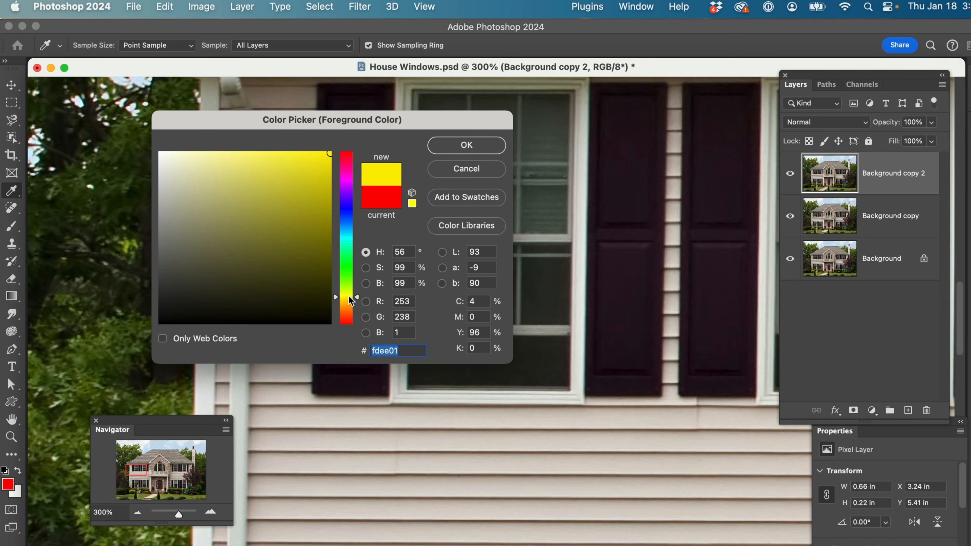
click(319, 157)
click(348, 298)
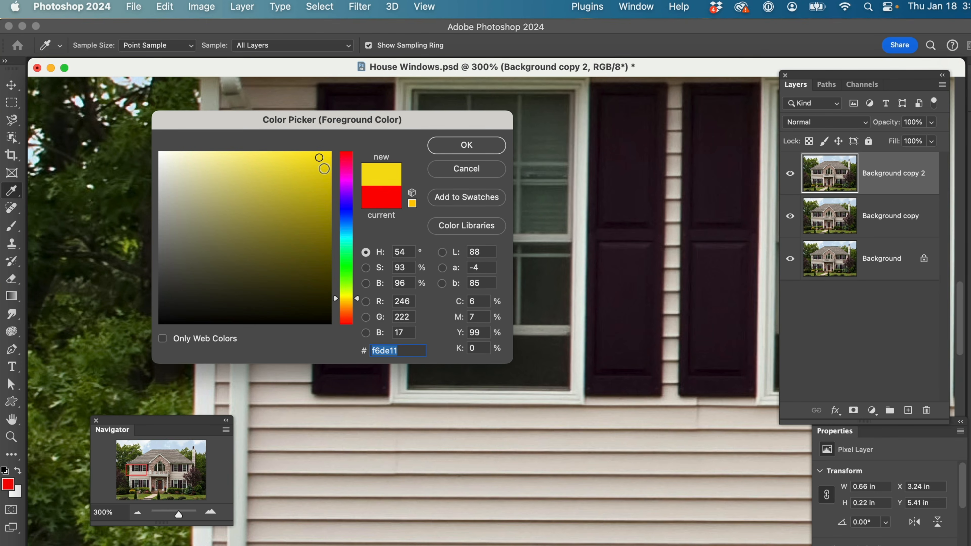
click(446, 145)
key(g)
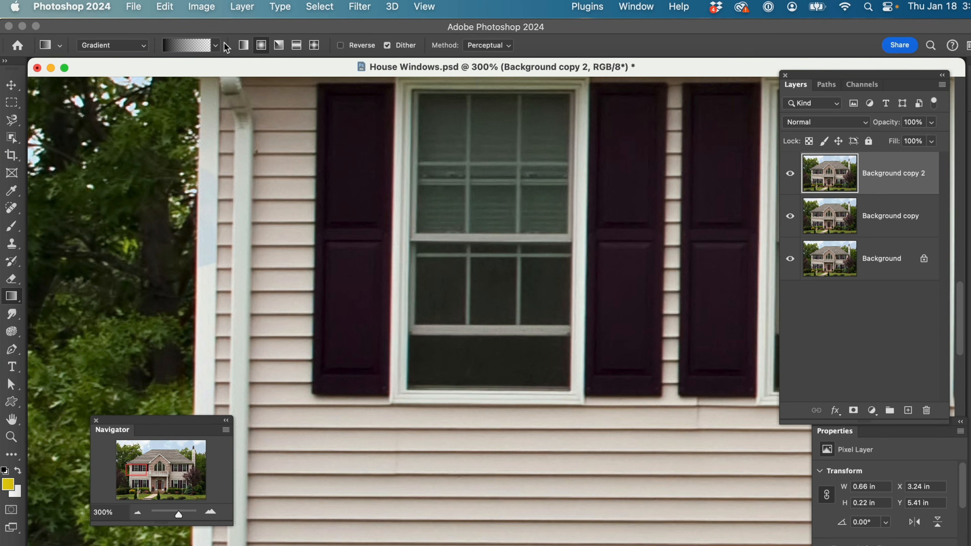
Apply a yellow-to-transparent classic radial gradient from the right end of the selected glass strip with selection edges hidden, and undo it
click(215, 46)
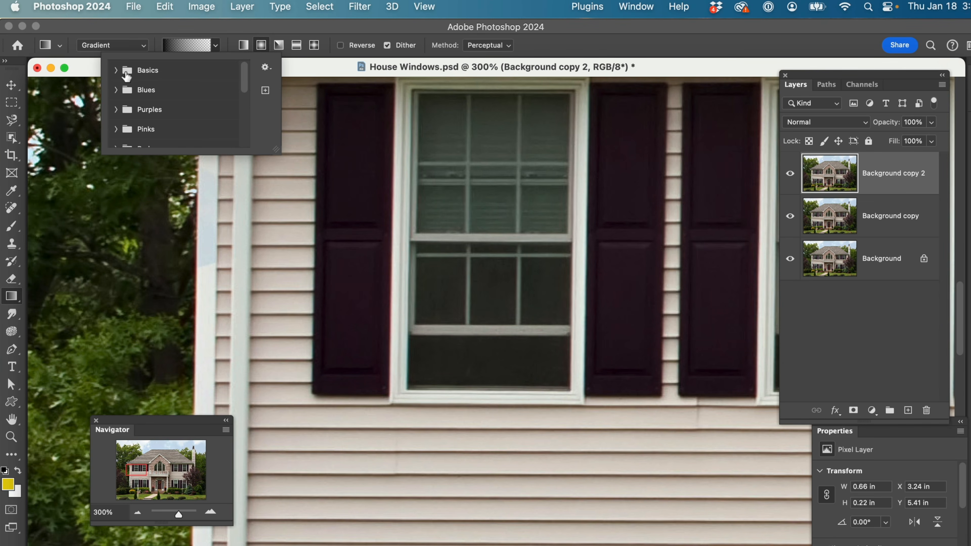
click(117, 70)
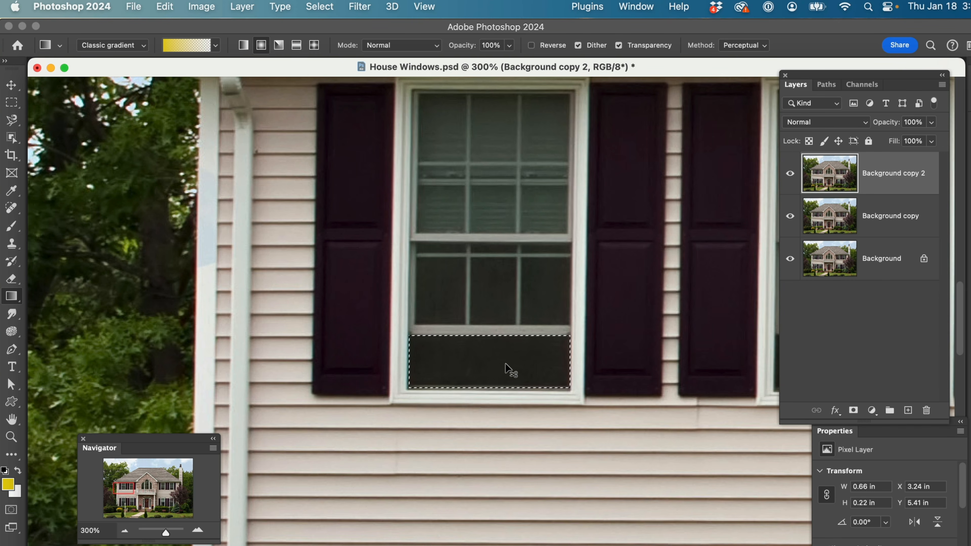
key(super+d)
drag(549, 371, 448, 352)
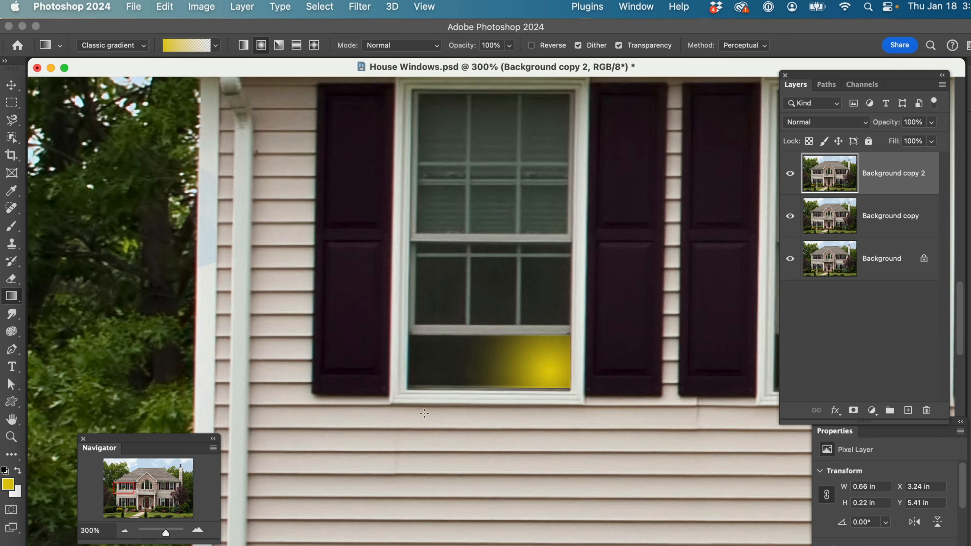
click(124, 531)
click(124, 531)
click(124, 531)
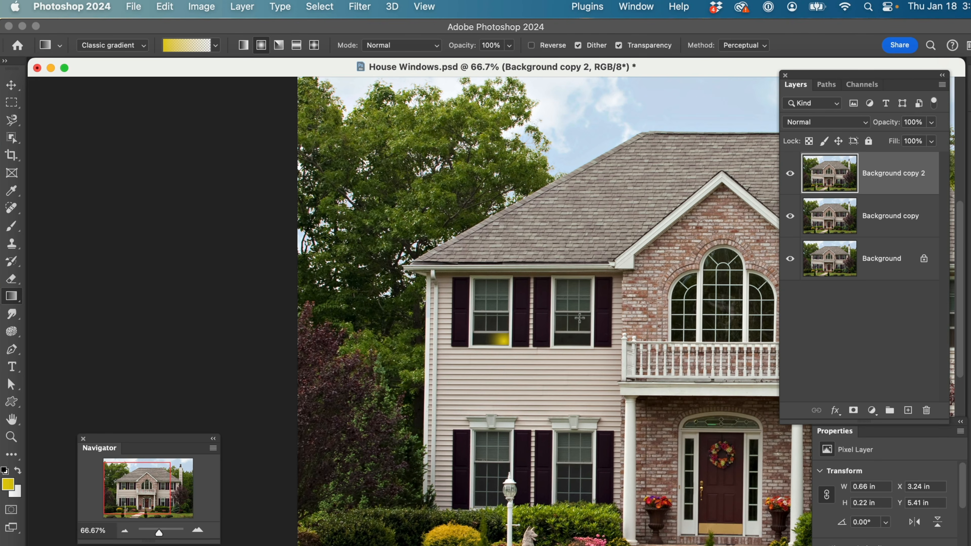
key(super+z)
Check which saved selections House Windows.psd offers for loading, and cancel without loading one
click(327, 7)
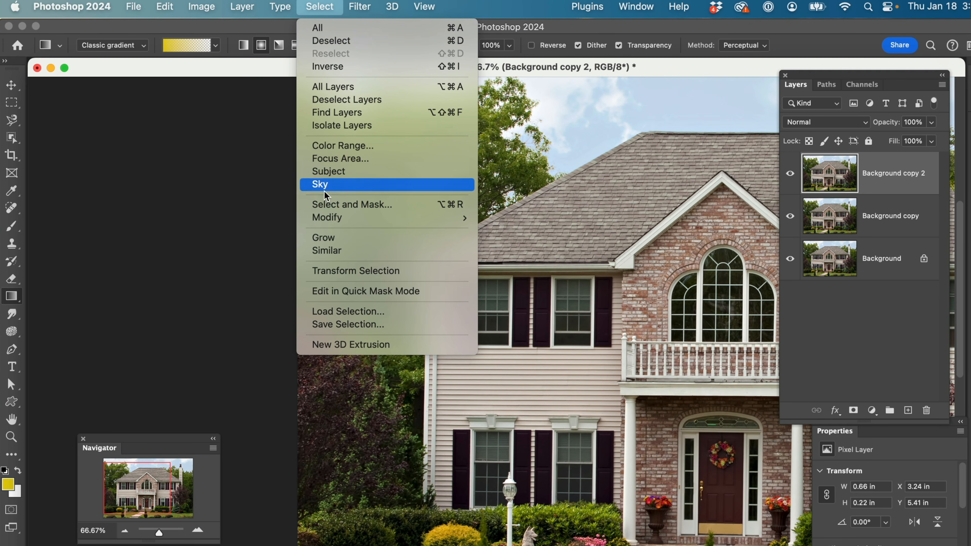
click(331, 312)
click(490, 276)
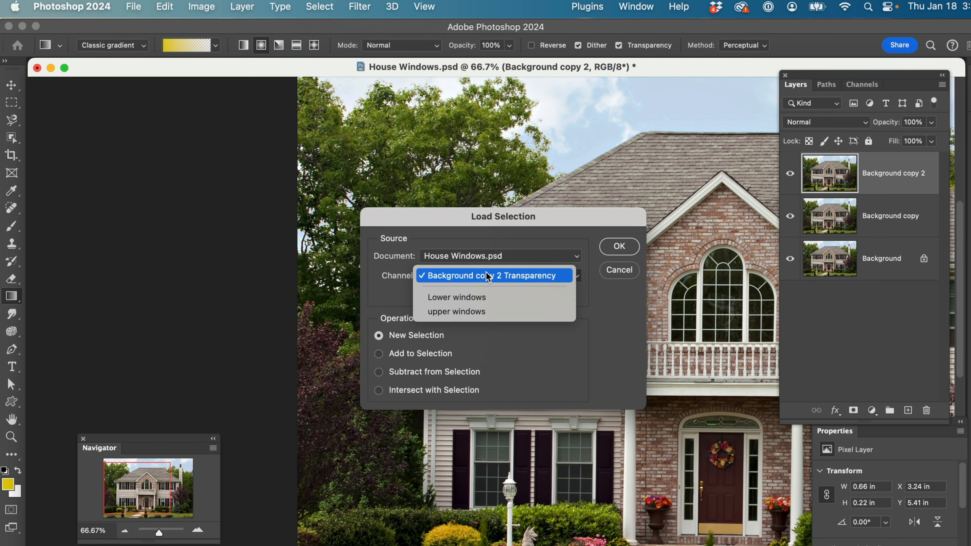
click(630, 270)
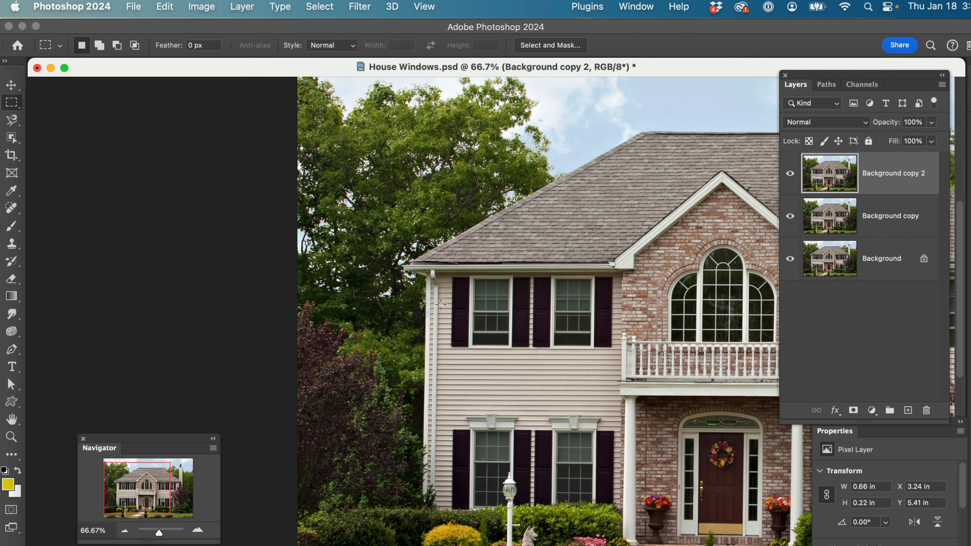
Select the house's upper-left window with a rectangular marquee about 0.79 by 1.32 in and save the selection as Top Window
drag(470, 278, 512, 350)
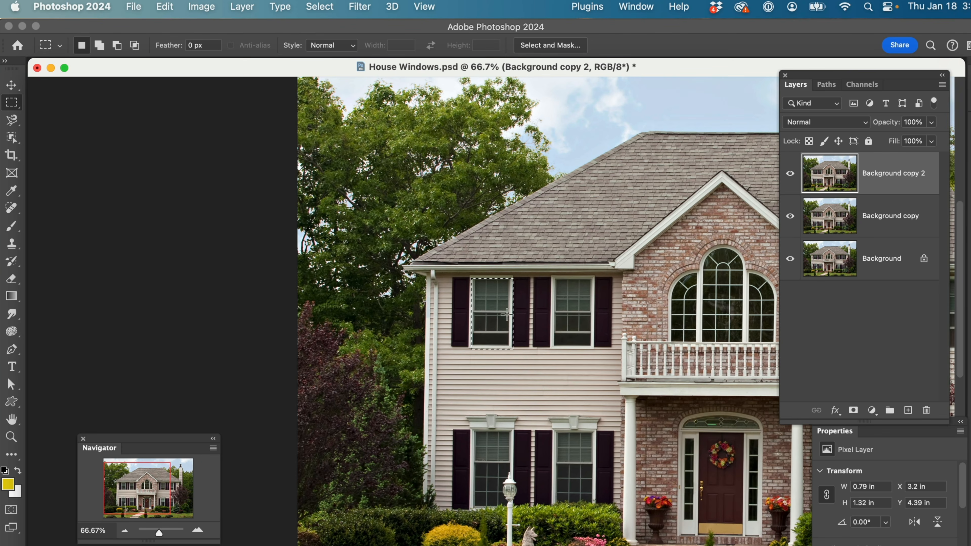
click(320, 7)
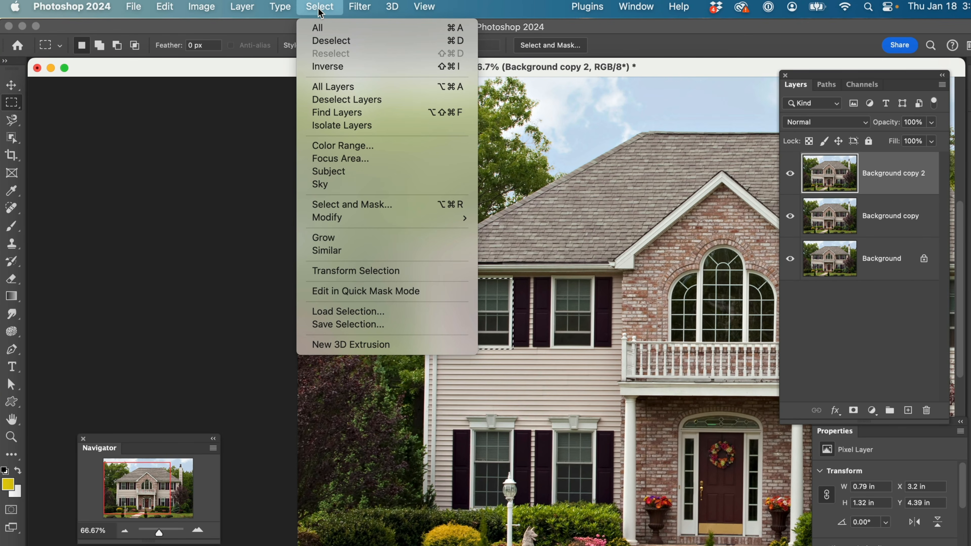
click(331, 325)
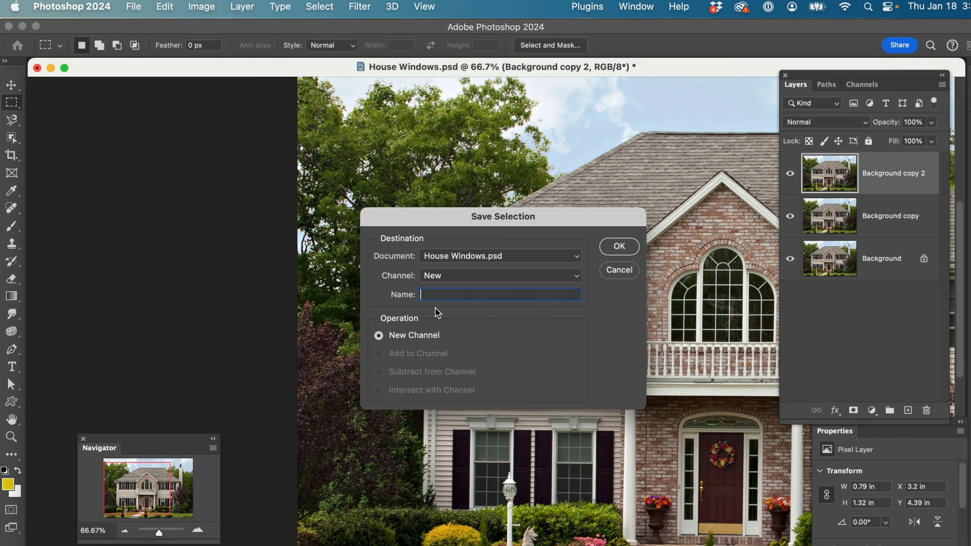
text(Top Window)
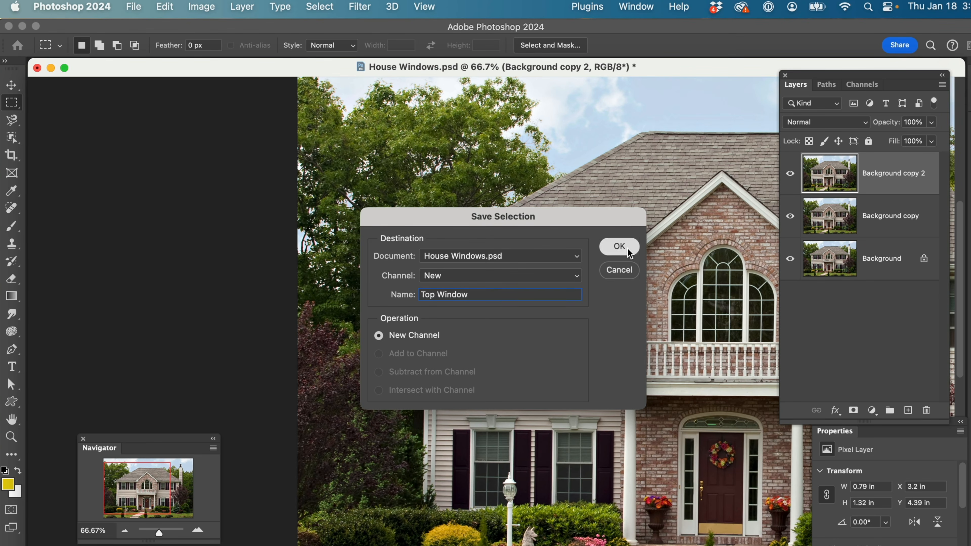
click(619, 246)
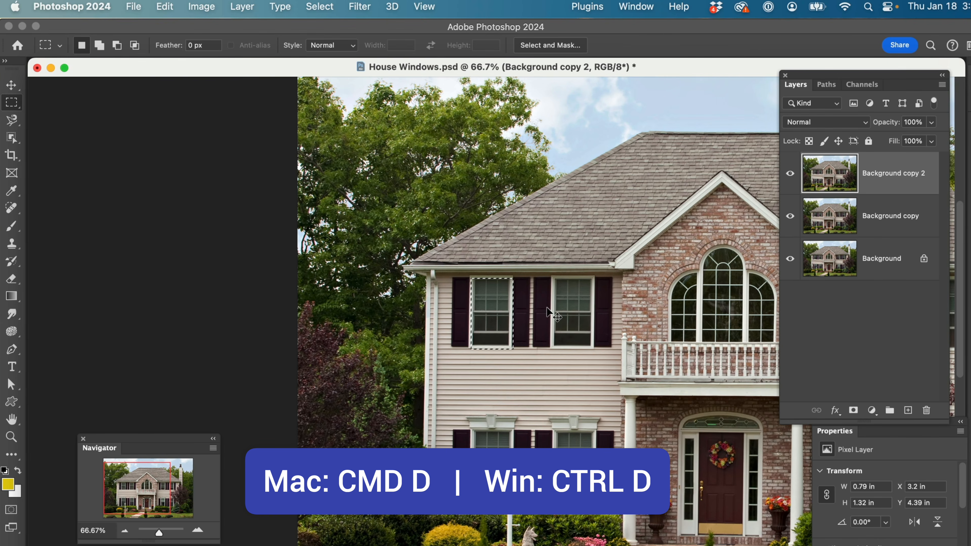
Replace the window selection with a rectangular marquee about 0.99 by 0.92 in over the arched window, and clear it
key(super+d)
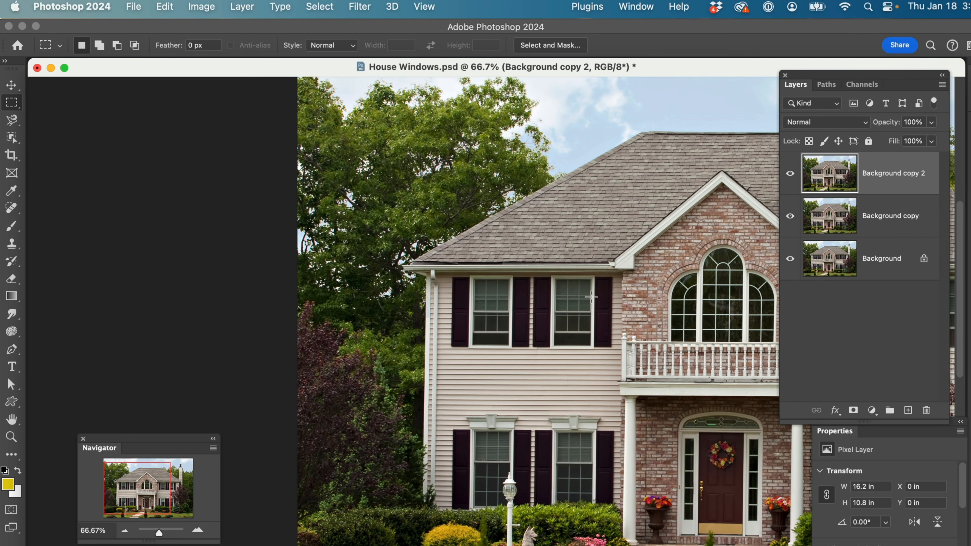
drag(687, 272, 742, 322)
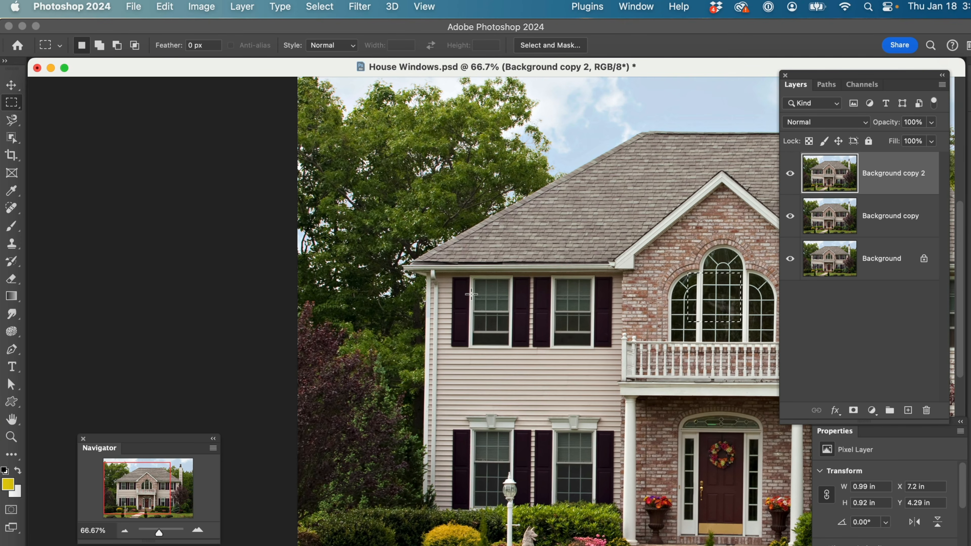
click(398, 158)
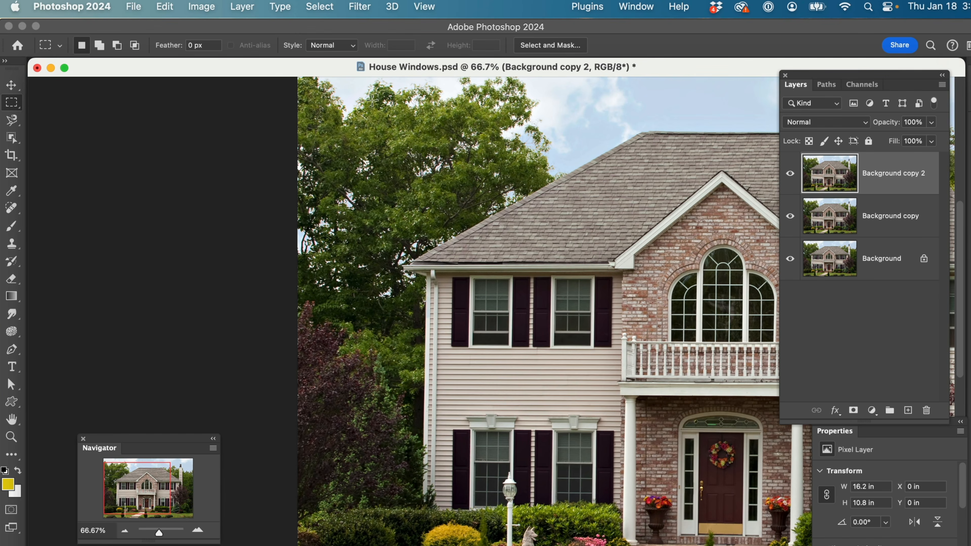
Load the saved Top Window channel as a new selection and copy its contents to a new layer
click(324, 6)
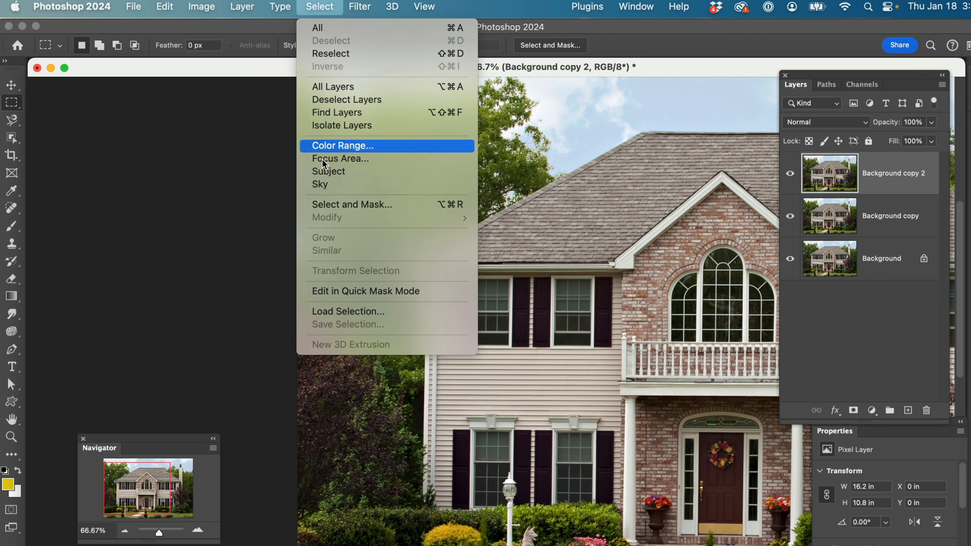
click(345, 315)
click(519, 277)
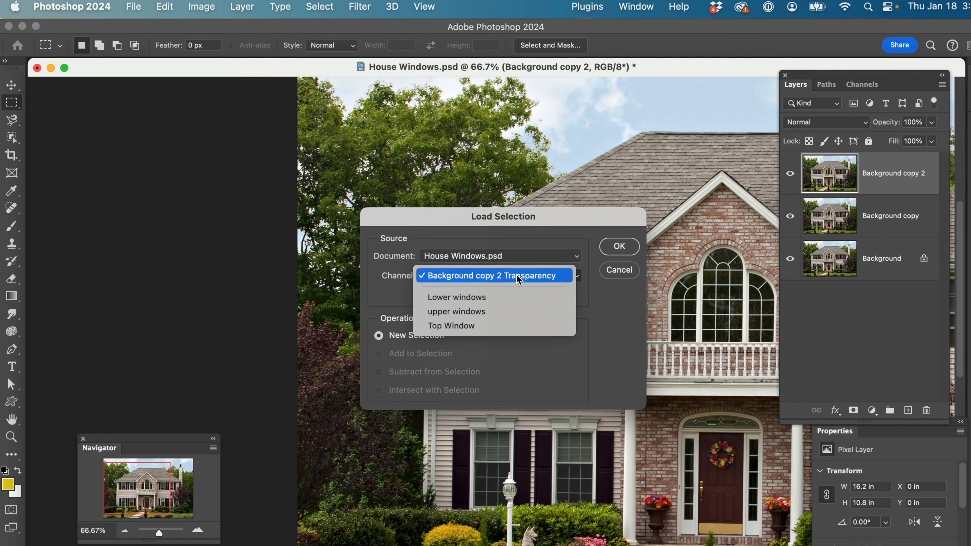
click(458, 326)
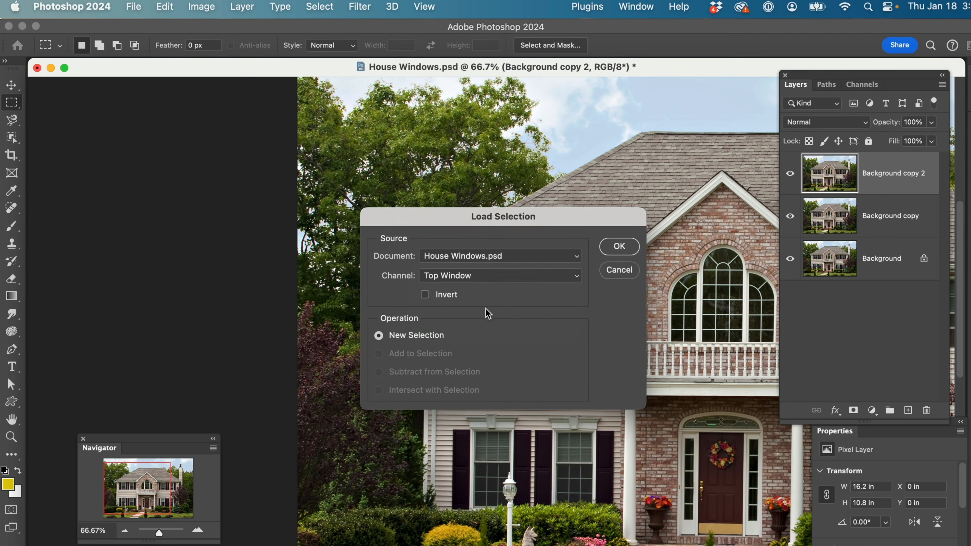
click(621, 247)
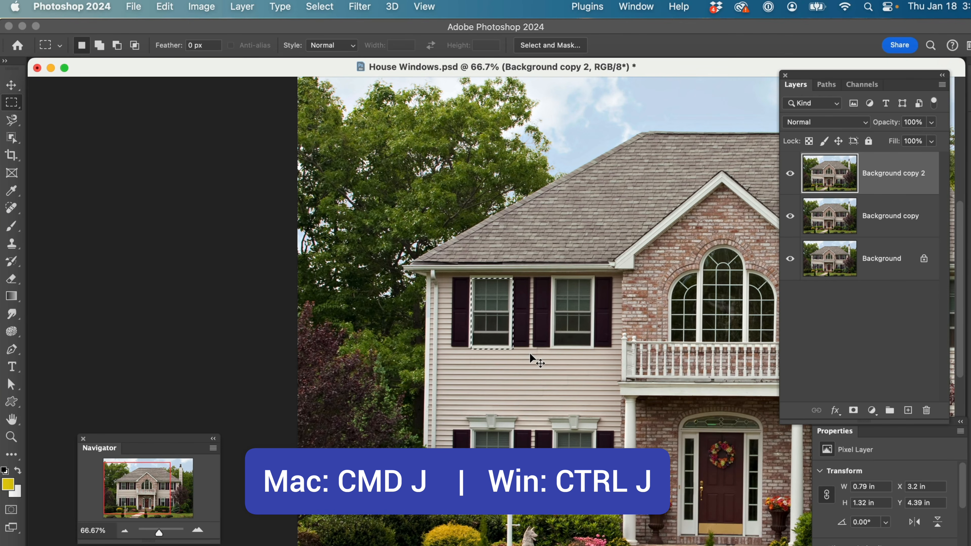
key(super+j)
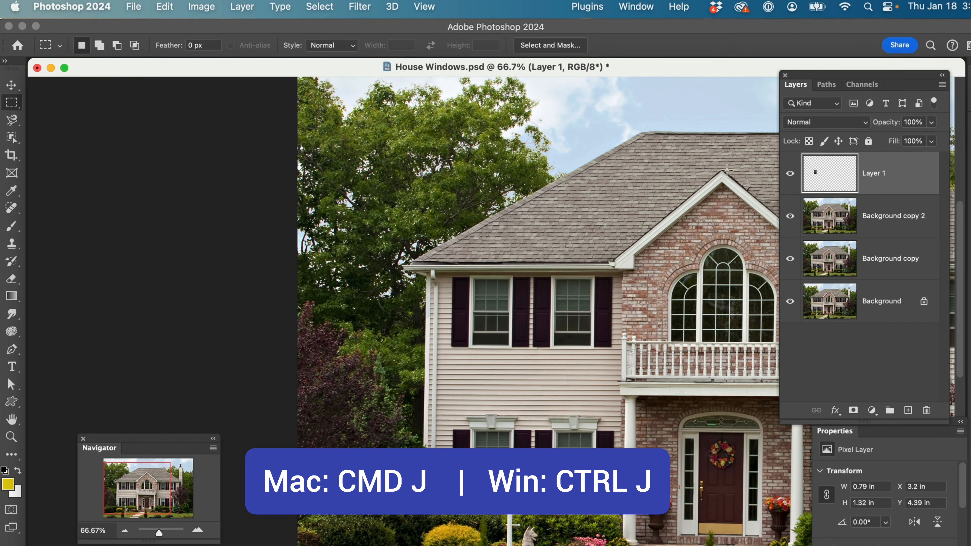
View the copied window layer on its own, show the other layers again, and delete the copied layer
alt+click(791, 175)
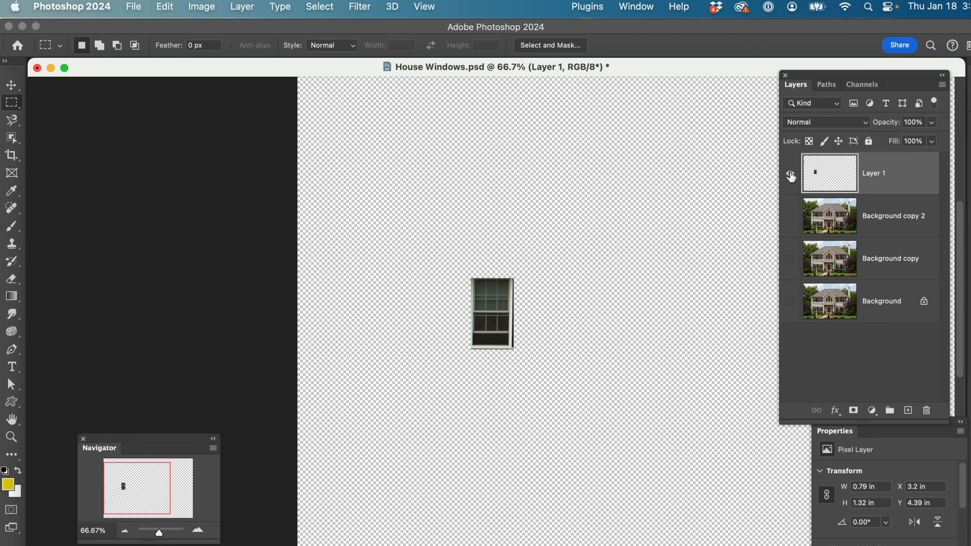
click(790, 175)
click(789, 187)
click(790, 216)
click(789, 259)
click(788, 302)
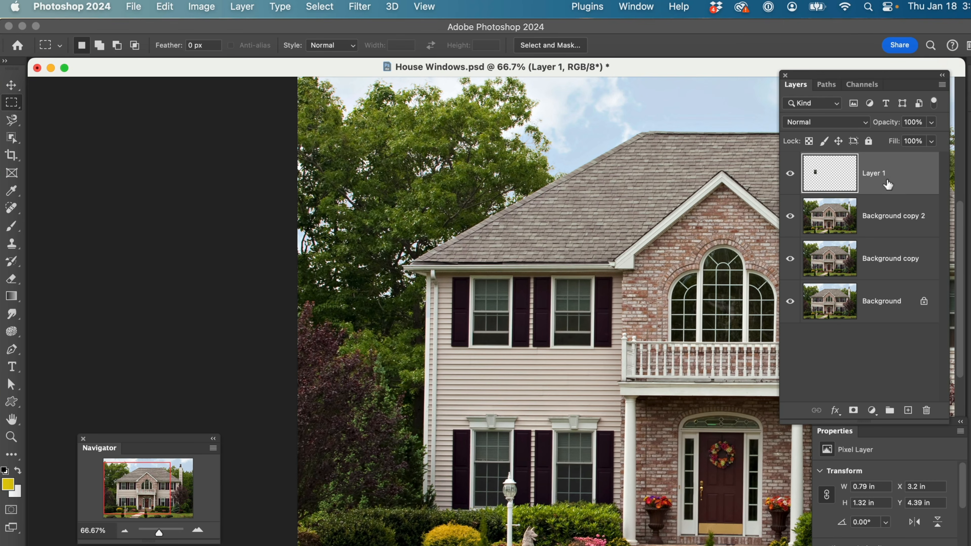
drag(892, 181, 926, 410)
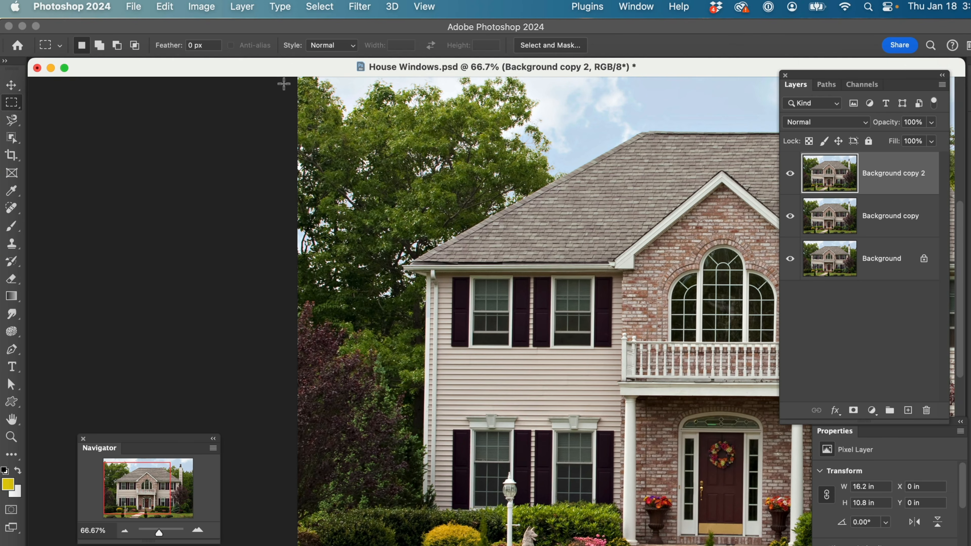
Load the saved upper windows channel of House Windows.psd as a new selection
click(321, 8)
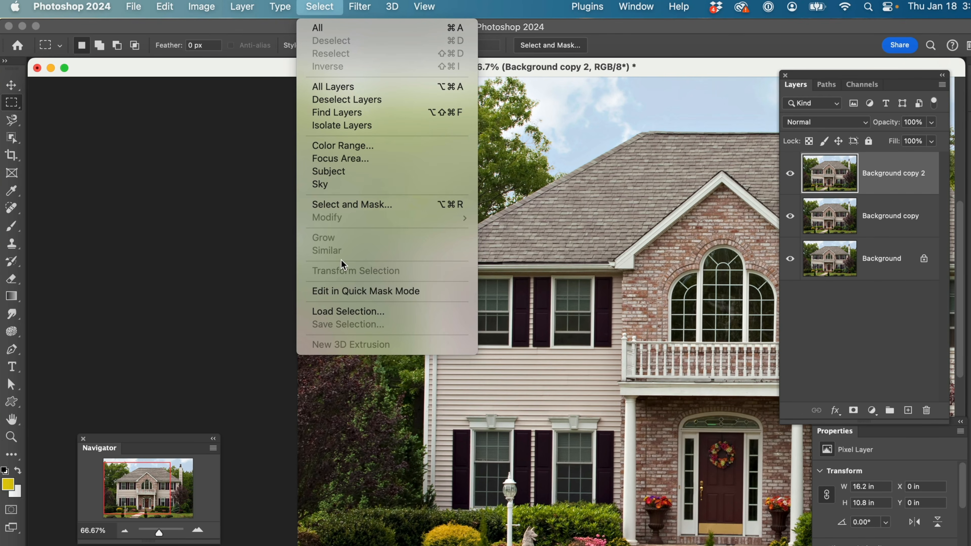
click(336, 311)
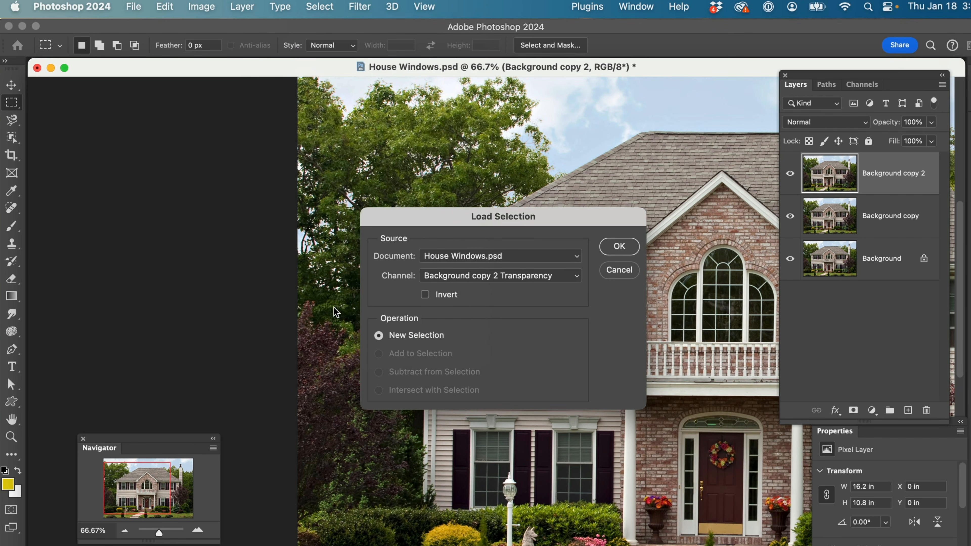
click(504, 277)
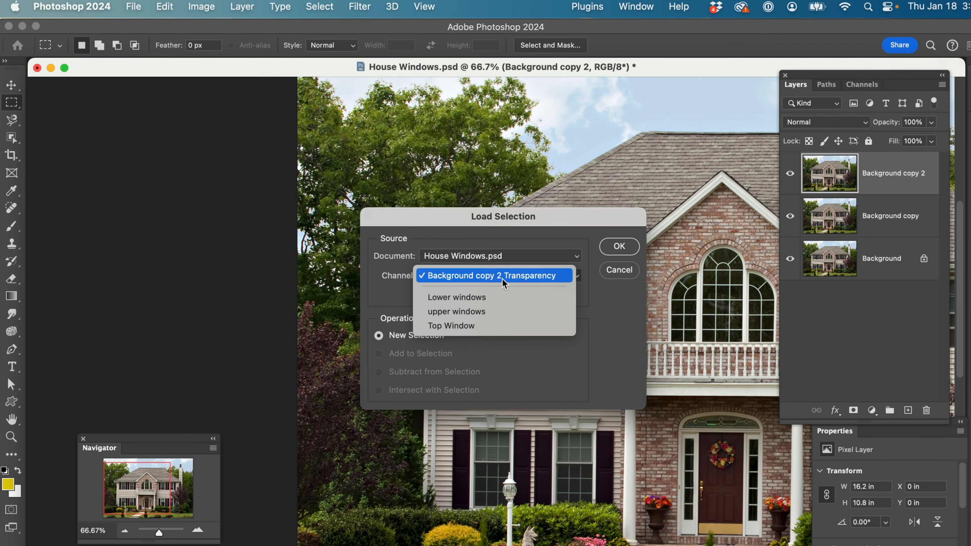
click(472, 313)
click(618, 247)
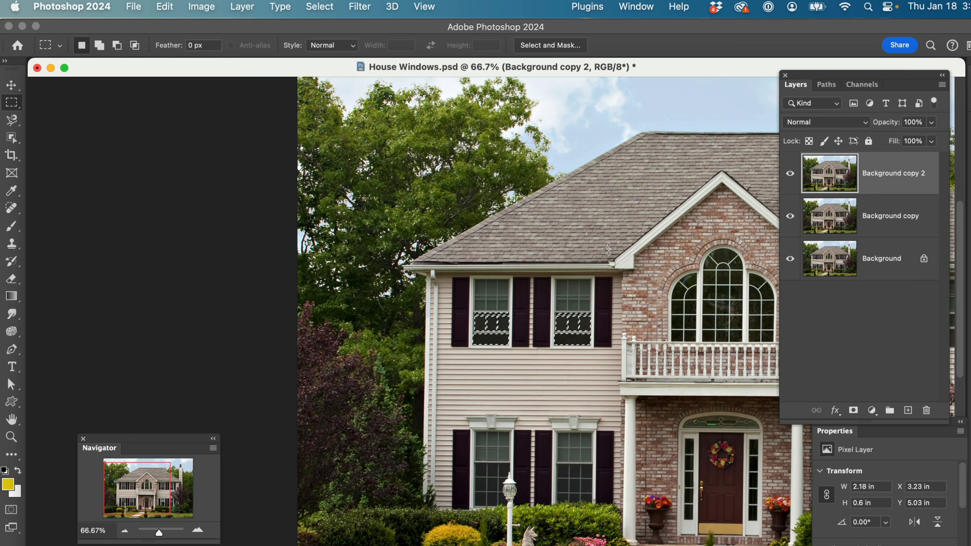
Load the saved Lower windows channel of House Windows.psd as a new selection
click(317, 7)
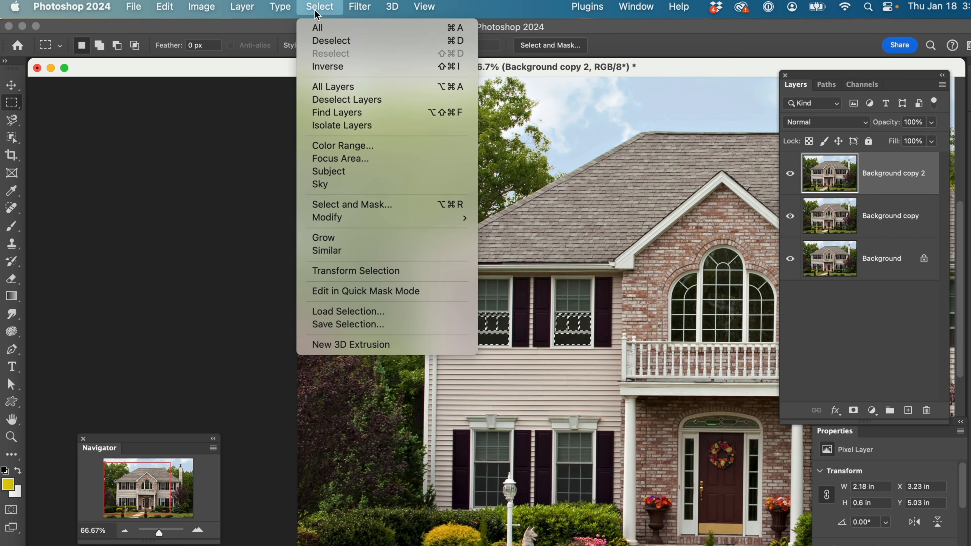
click(327, 313)
click(490, 284)
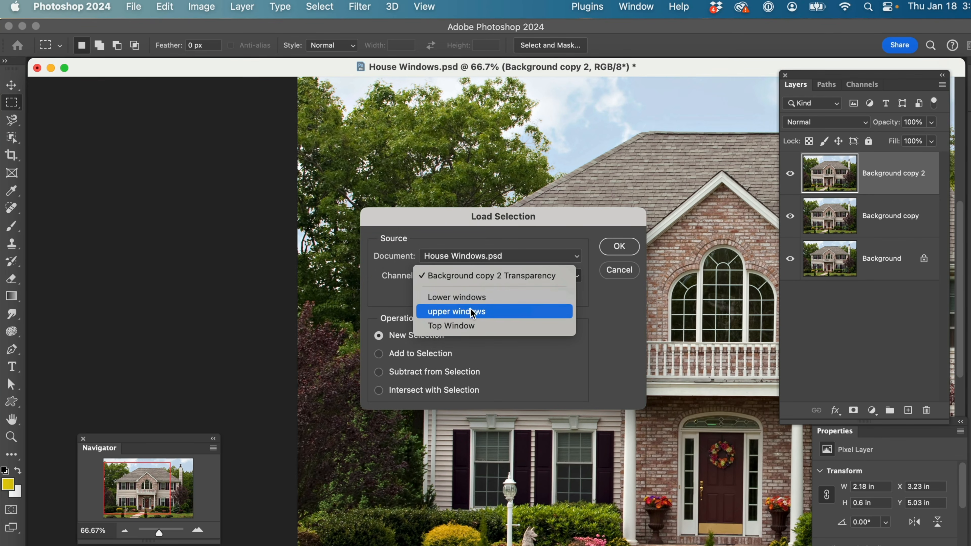
click(496, 297)
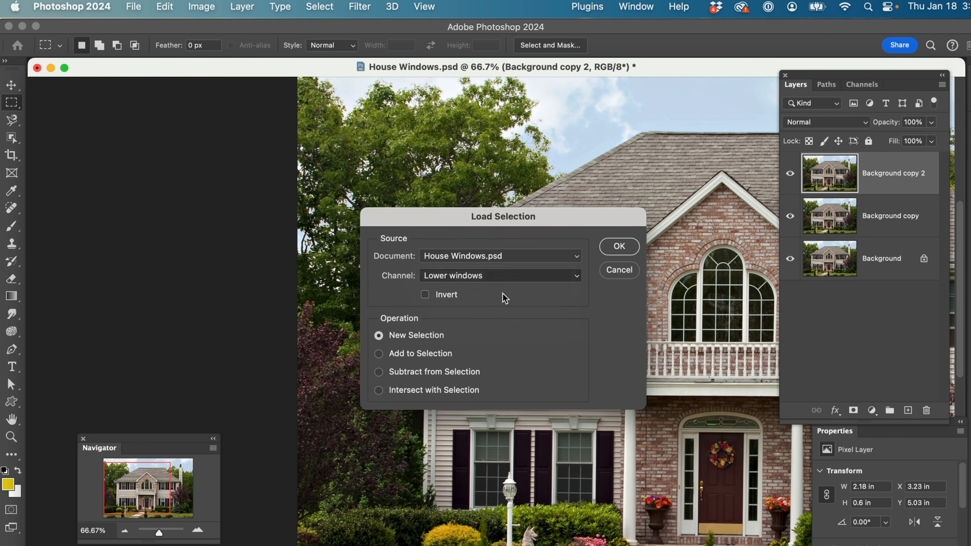
click(618, 246)
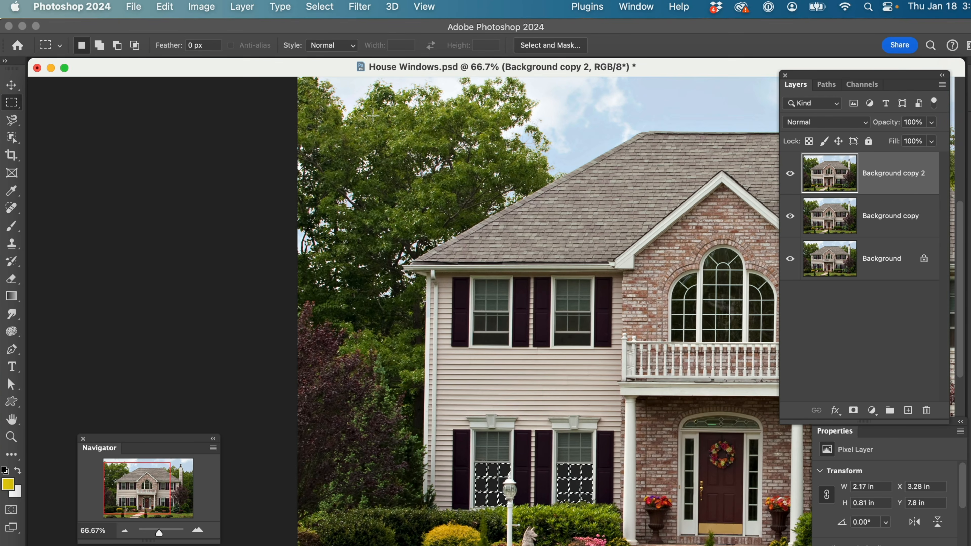
Load the saved upper windows channel of House Windows.psd as a new selection
click(319, 6)
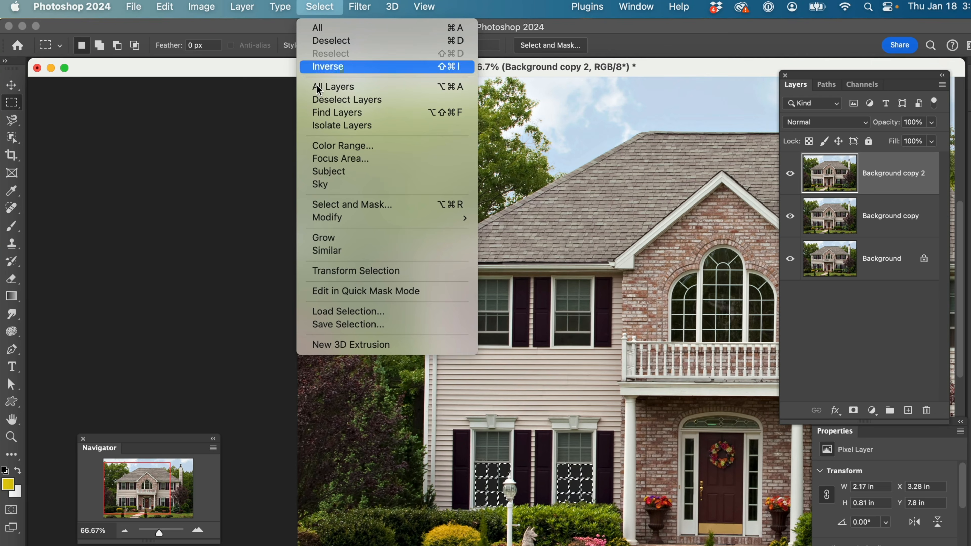
click(329, 311)
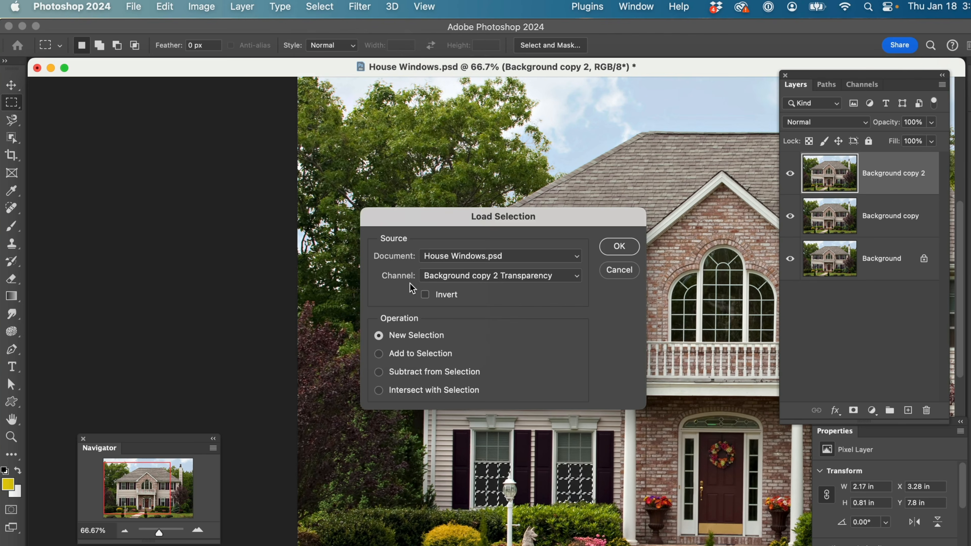
click(481, 282)
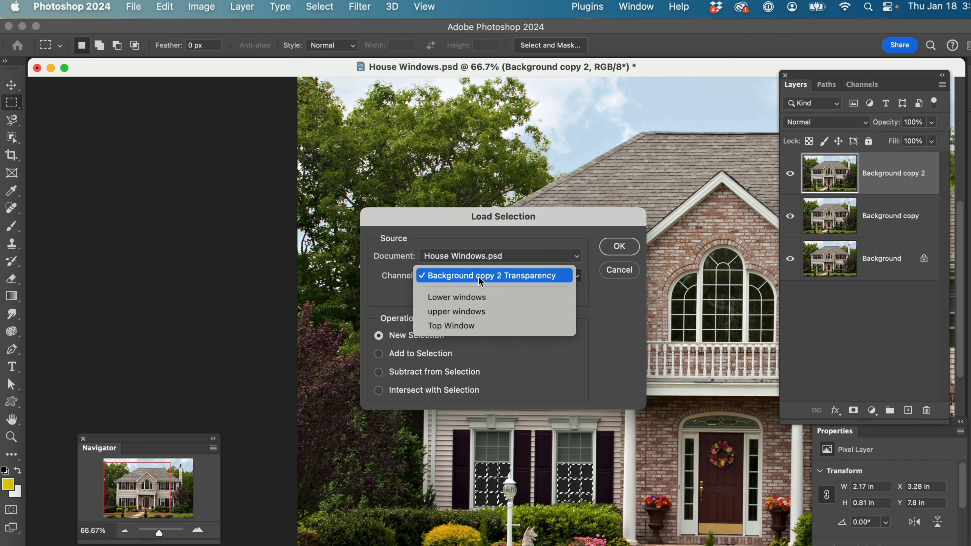
click(460, 313)
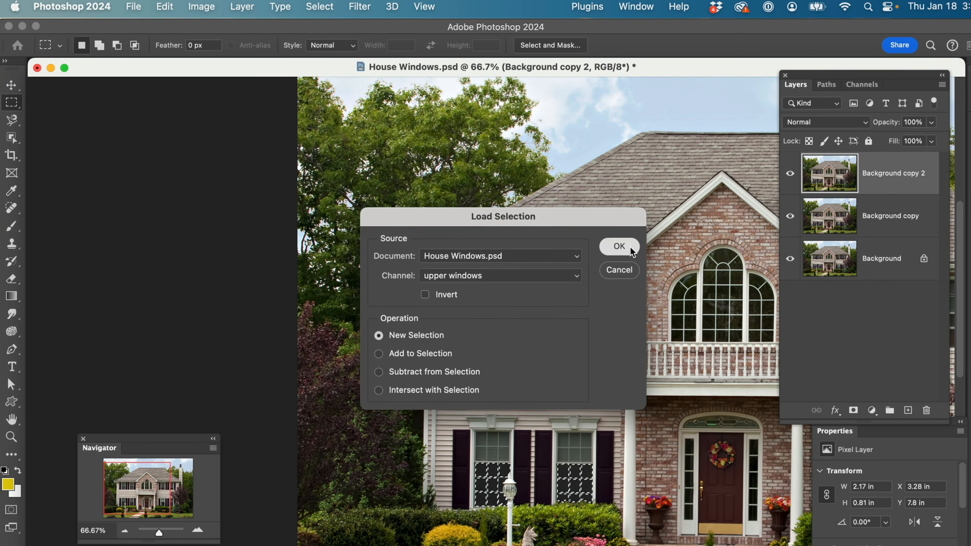
click(619, 247)
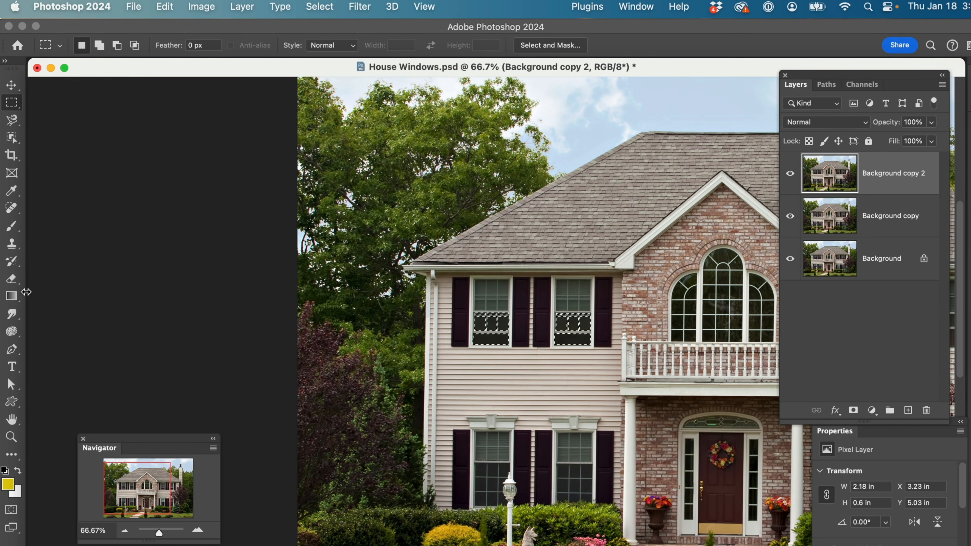
Apply yellow radial gradients to the two selected upper window panes, starting at their facing inner edges, and hide the selection edges
click(9, 299)
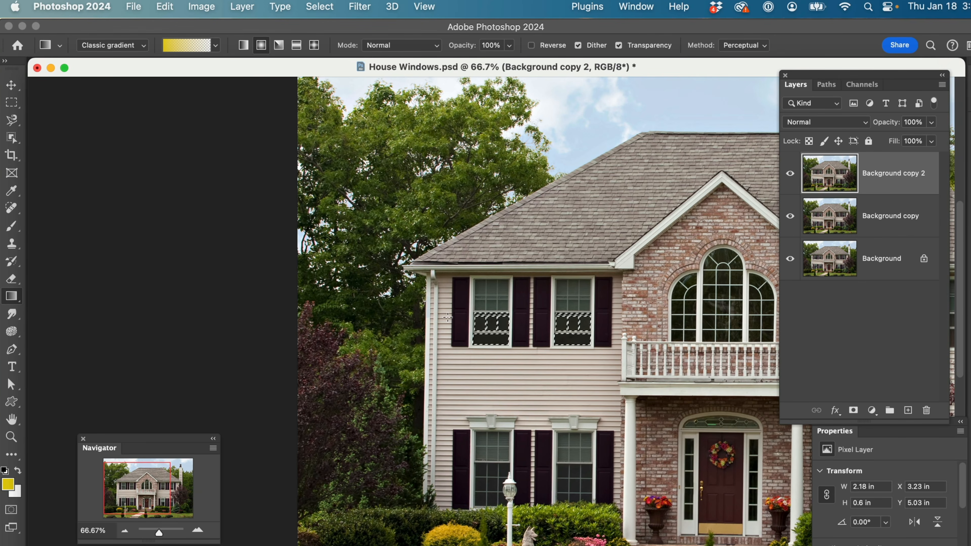
key(z)
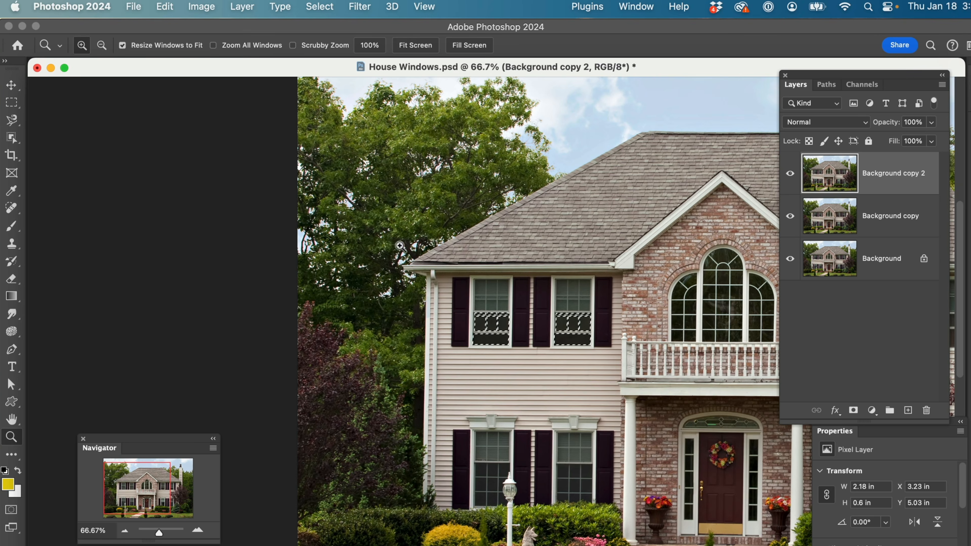
drag(398, 235, 638, 394)
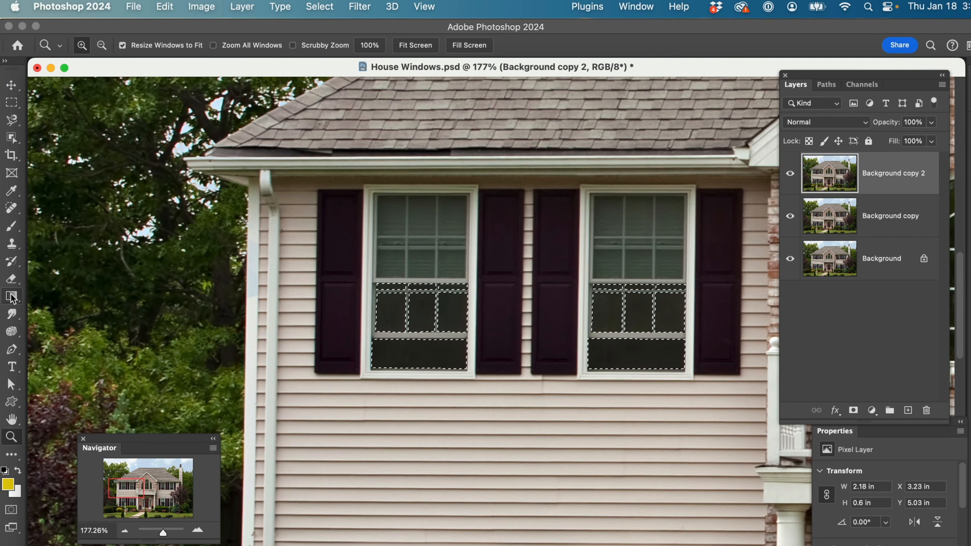
key(g)
drag(463, 320, 361, 317)
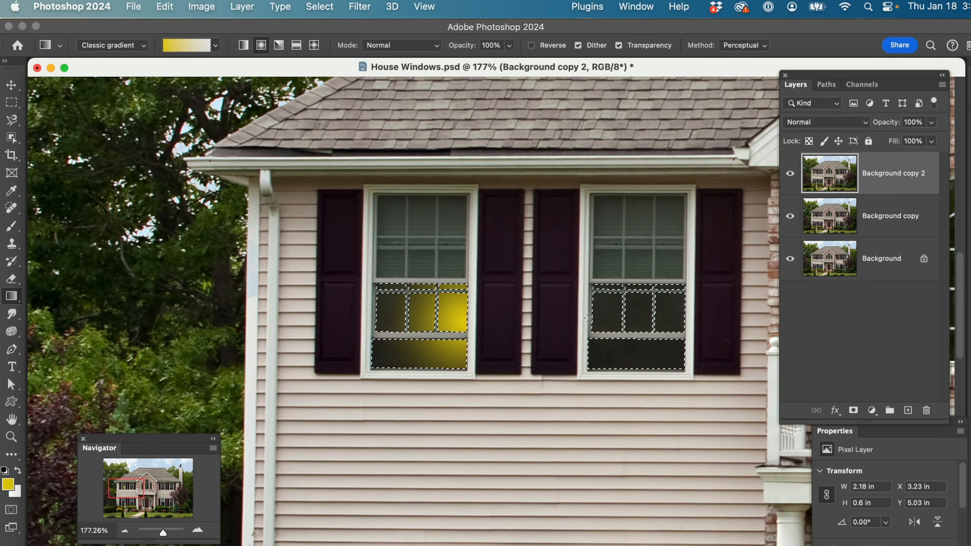
drag(588, 317, 677, 324)
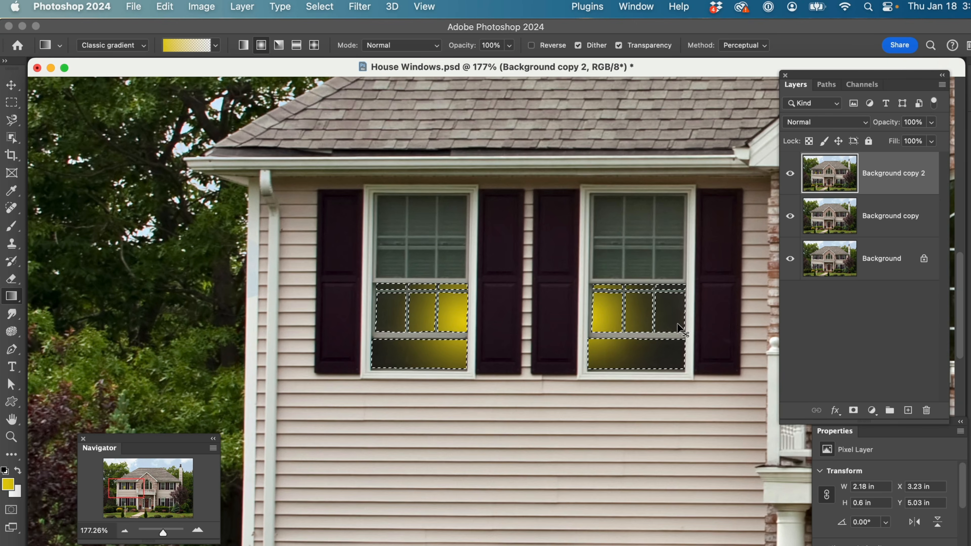
key(super+d)
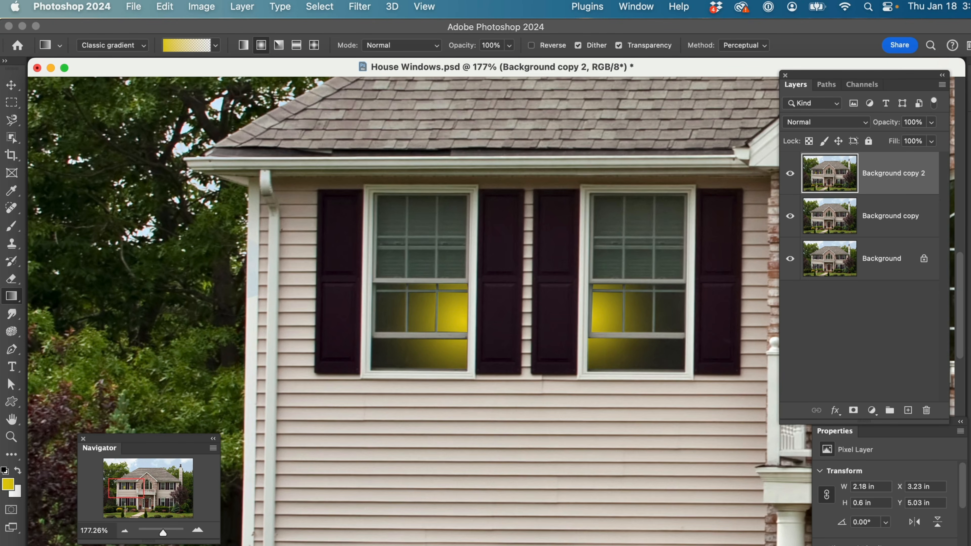
Replace the hidden upper window selection with the saved Lower windows channel, loaded as a new selection
click(123, 533)
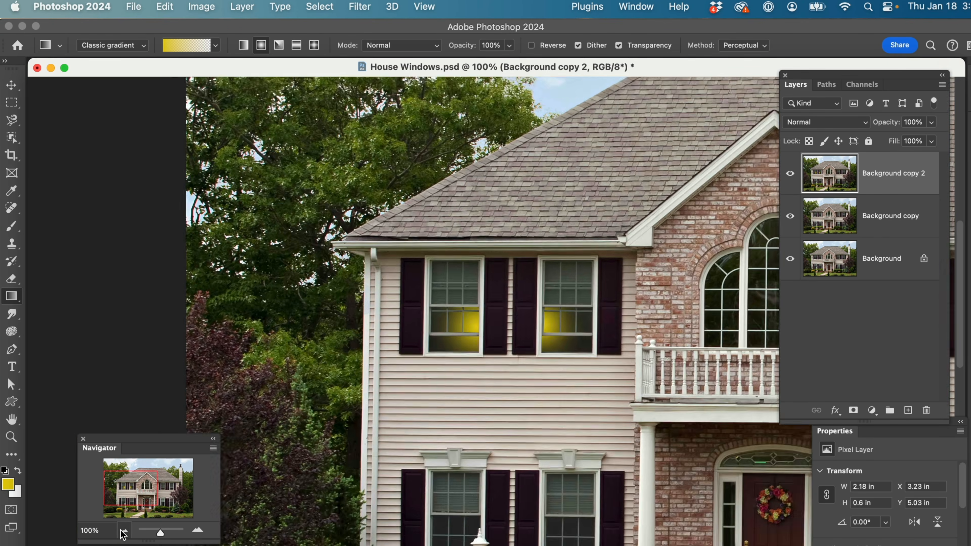
click(123, 532)
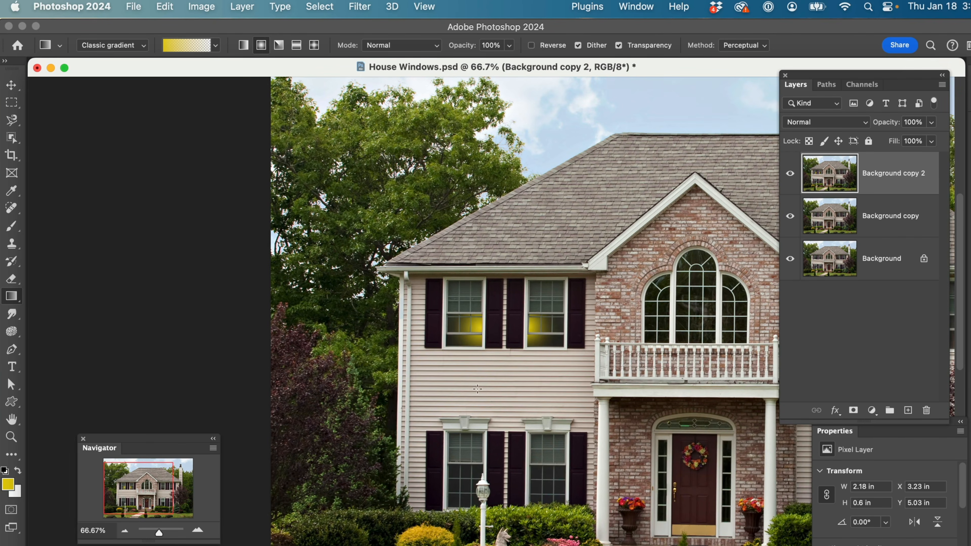
click(319, 6)
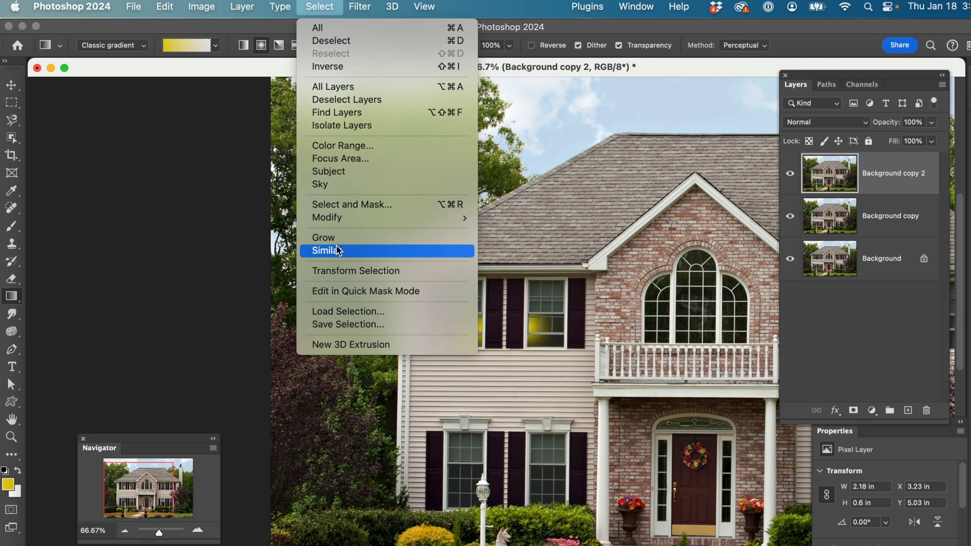
click(340, 313)
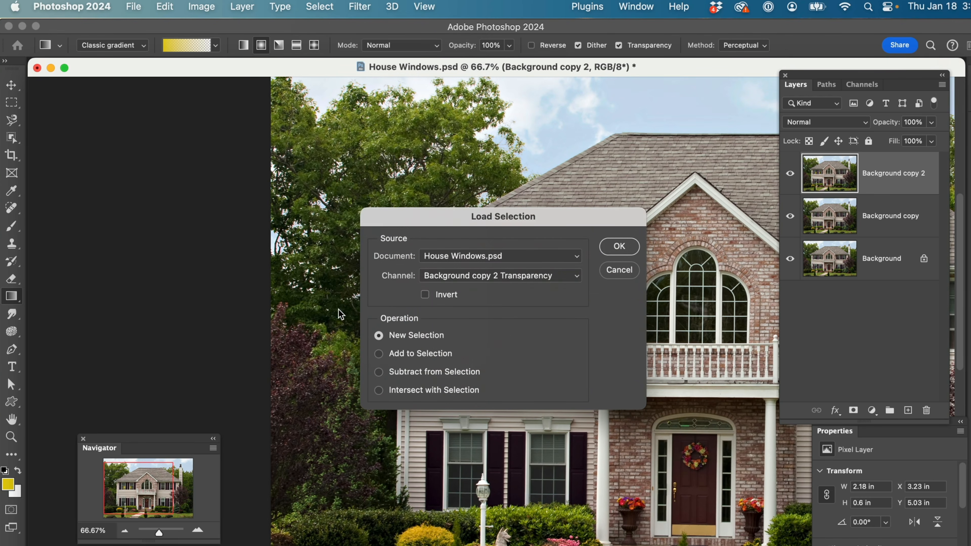
click(547, 280)
click(491, 300)
click(616, 247)
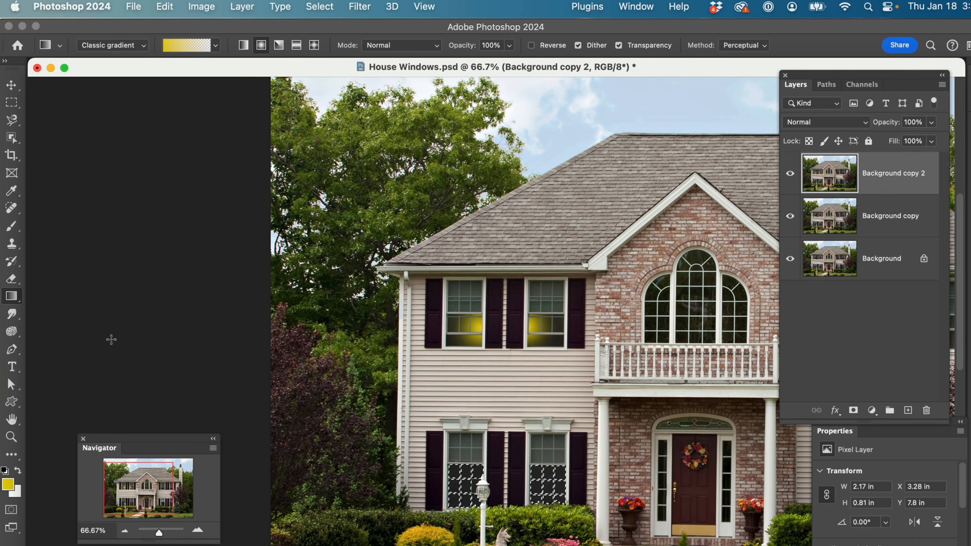
Apply a yellow radial gradient from the lower inner corner of the left ground-floor window and hide the selection edges
drag(477, 502, 455, 477)
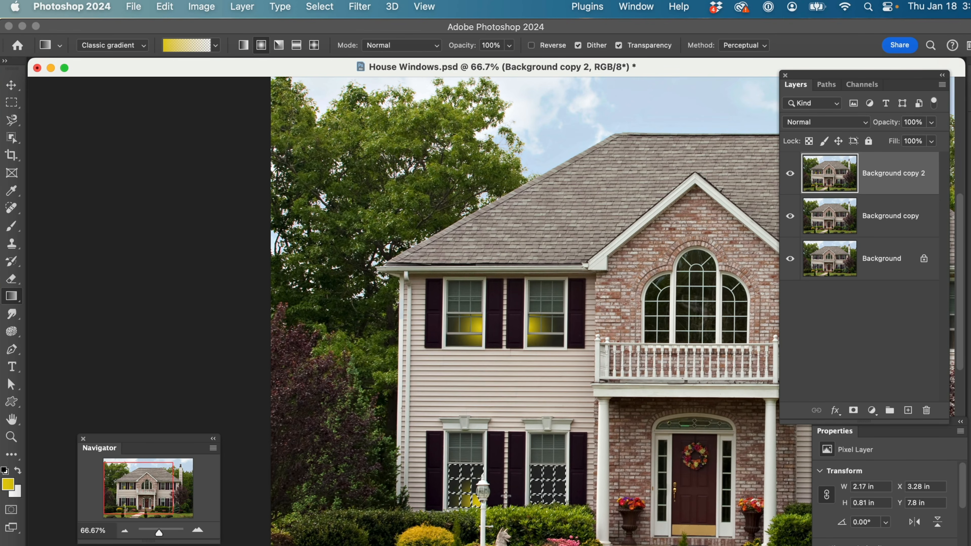
key(super+d)
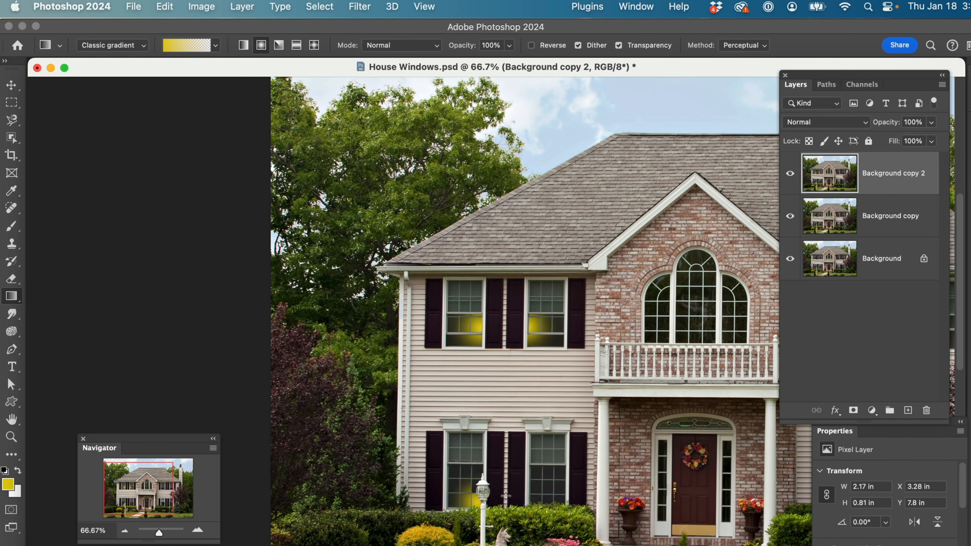
Try two yellow radial gradients in the ground-floor window beside the brick wall, undoing each one
drag(540, 489, 564, 472)
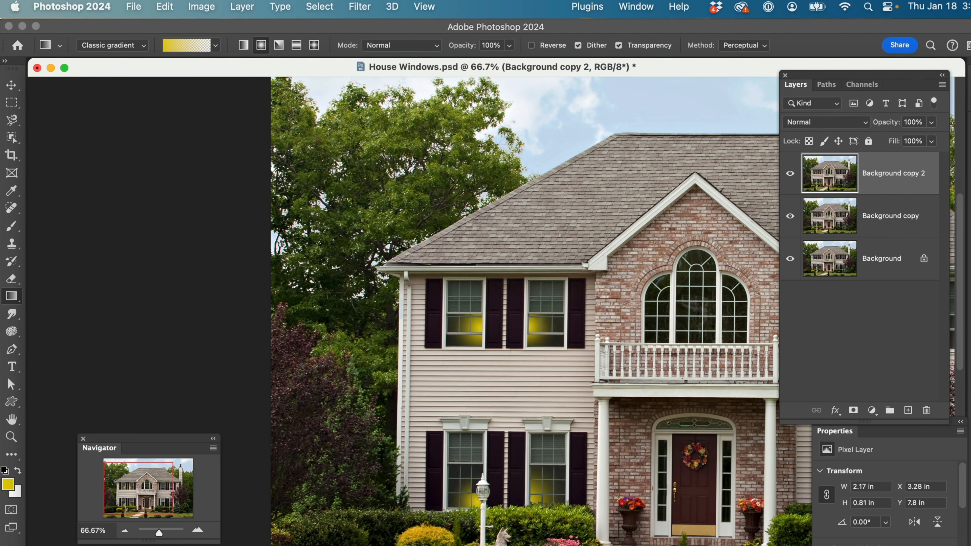
key(super+z)
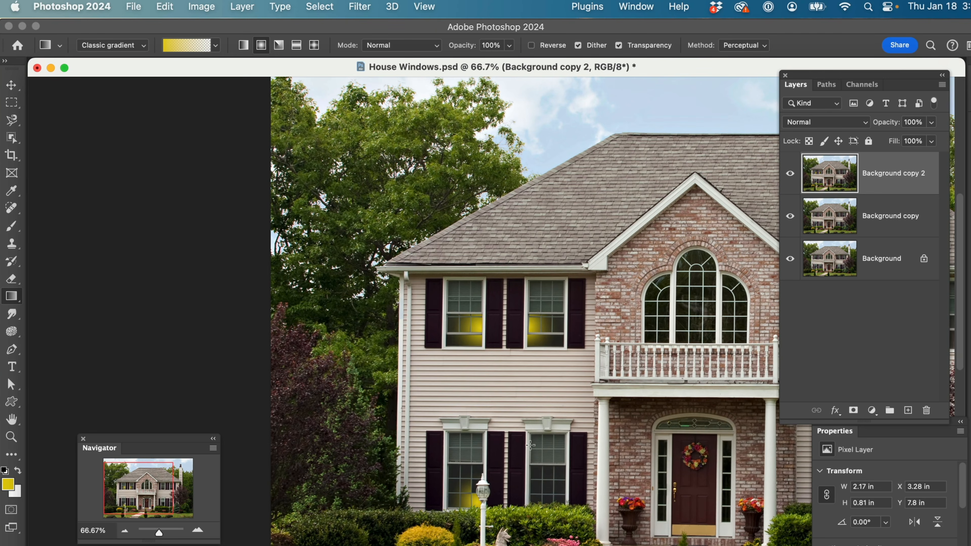
drag(552, 490, 552, 493)
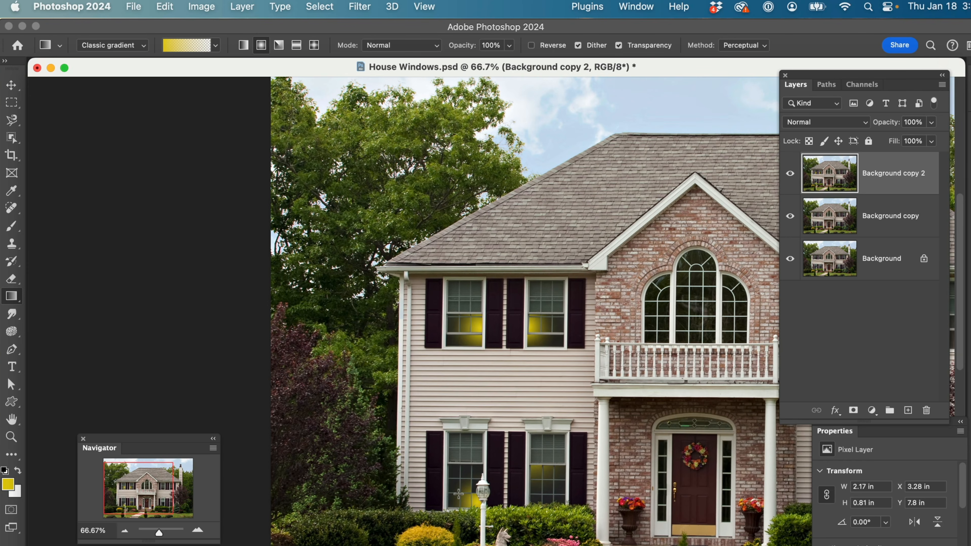
key(super+z)
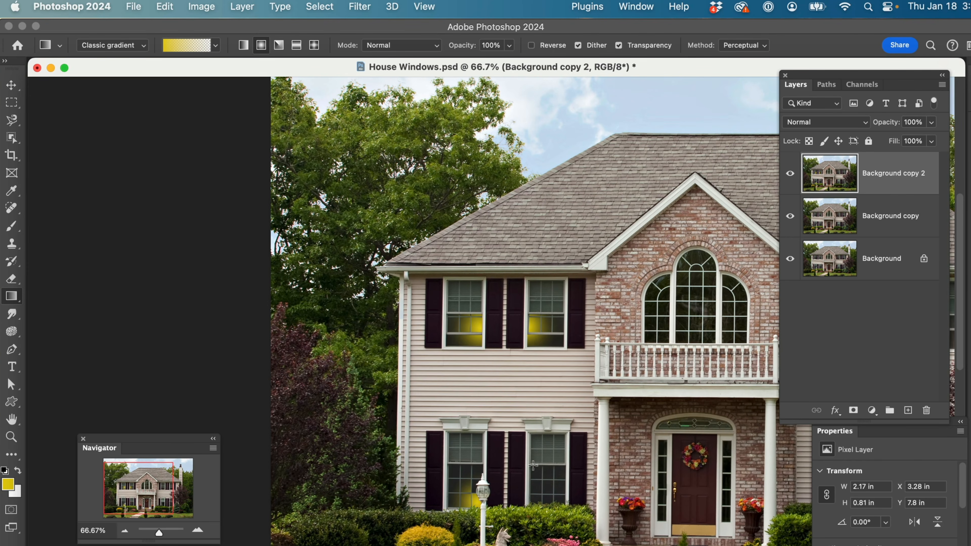
Apply a yellow radial gradient to the ground-floor window beside the brick wall and inspect the glowing windows up close
drag(552, 499, 552, 499)
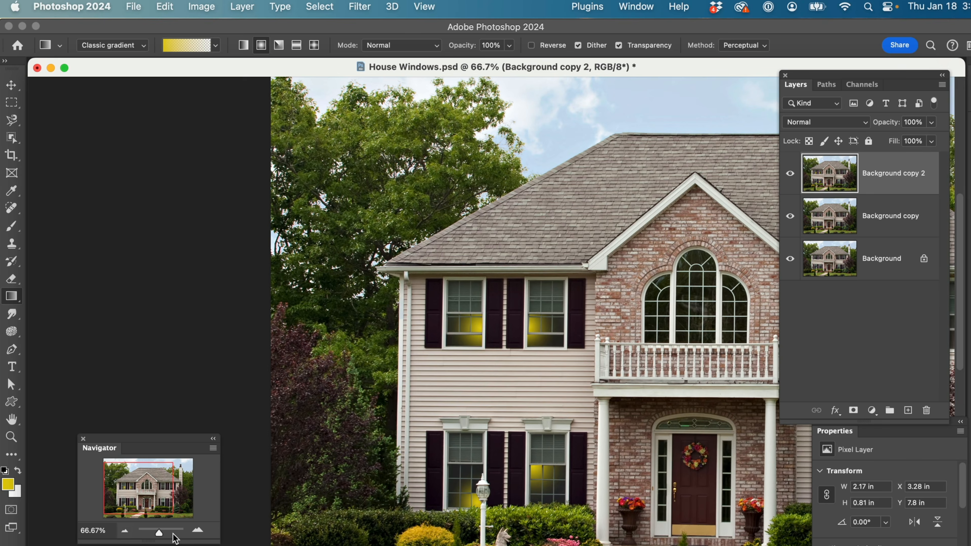
click(164, 508)
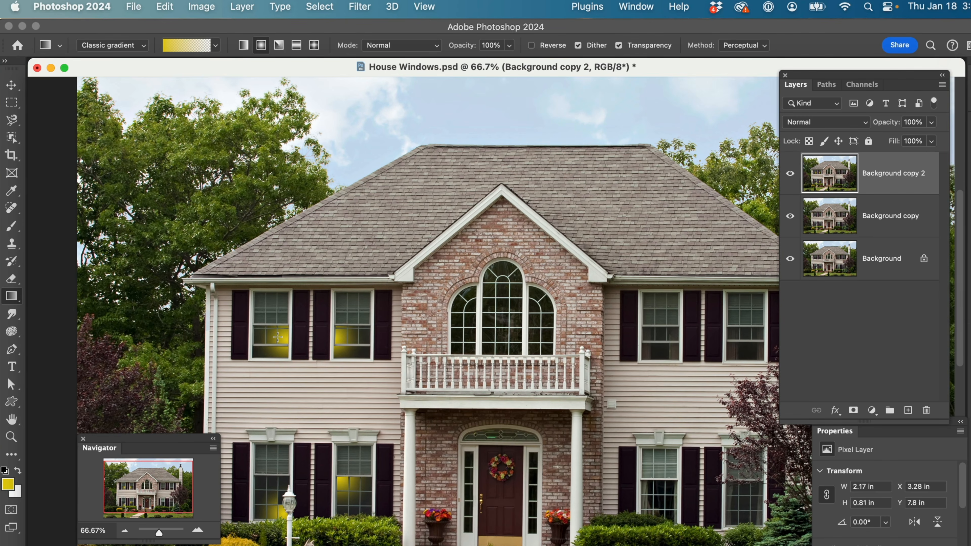
key(z)
click(251, 315)
click(251, 315)
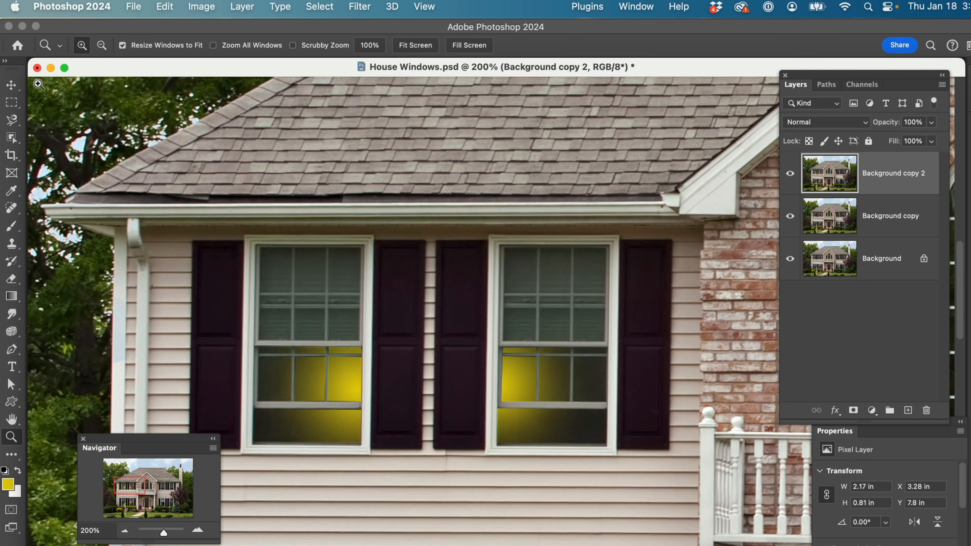
Close House Windows.psd without saving the changes
click(38, 68)
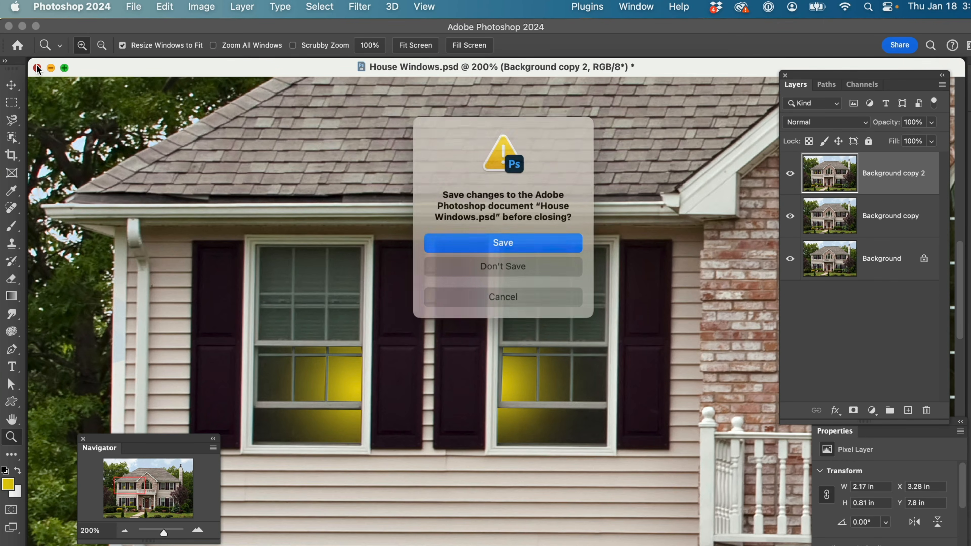
click(527, 265)
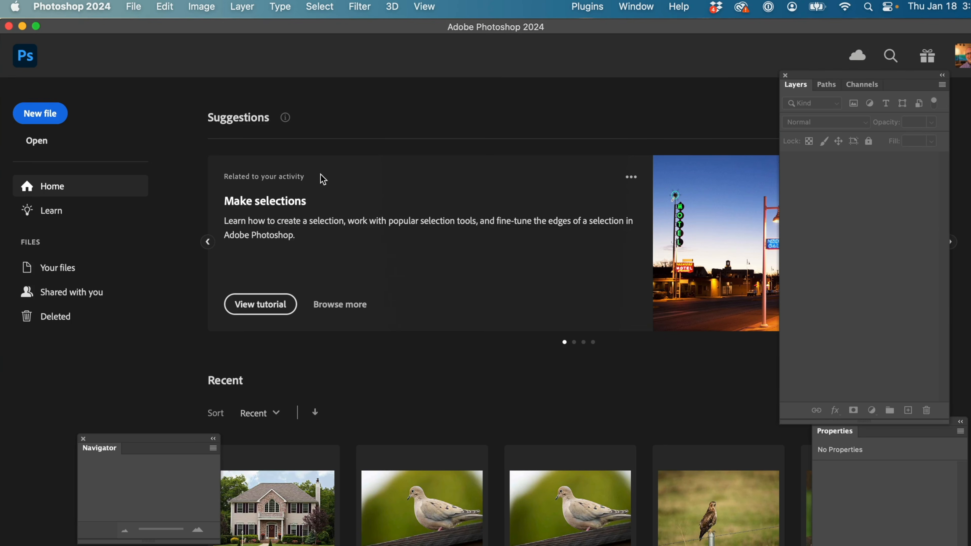
Switch to Lightroom Classic, open the original tennis ball photo in Photoshop 2024 with Edit Original, and move its window beside the Layers panel
key(super+Tab)
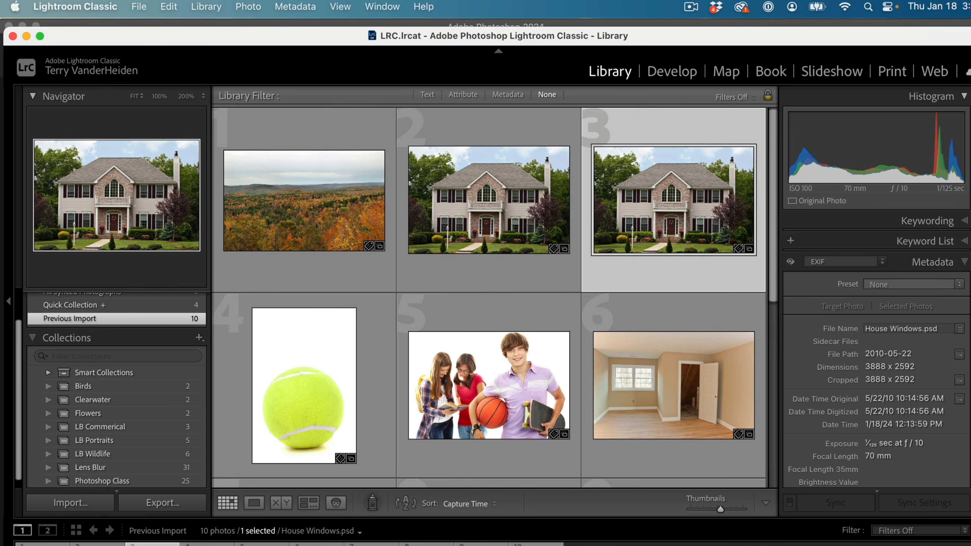
double_click(284, 402)
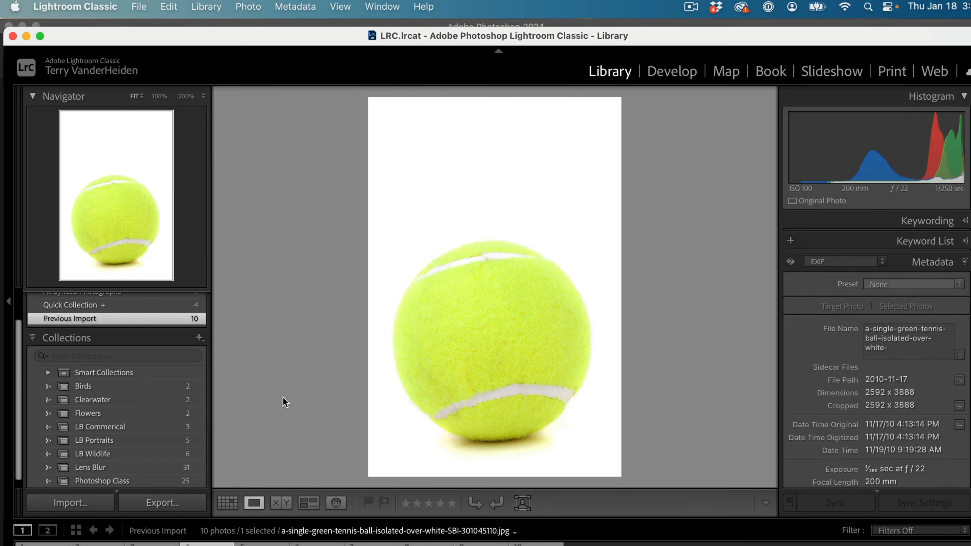
right_click(479, 311)
mouse_move(512, 232)
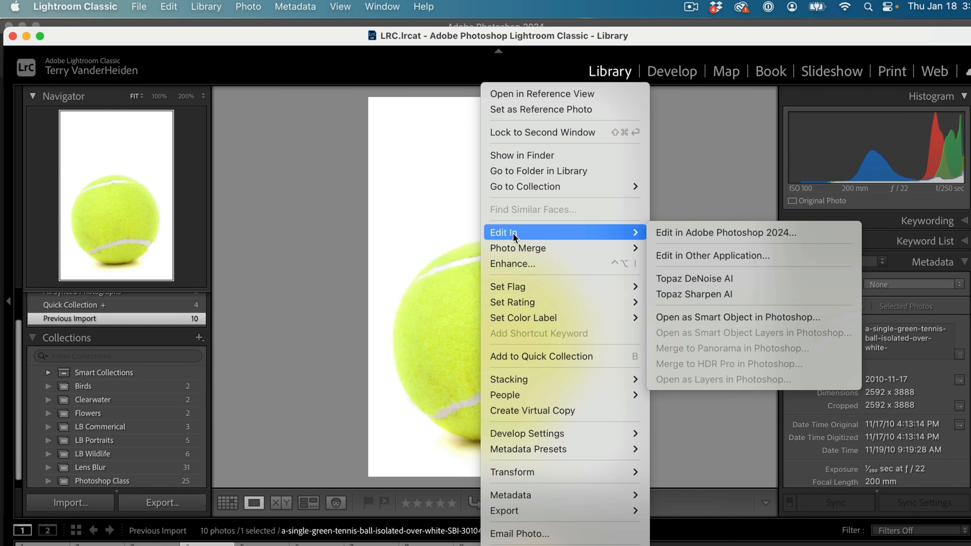
click(704, 235)
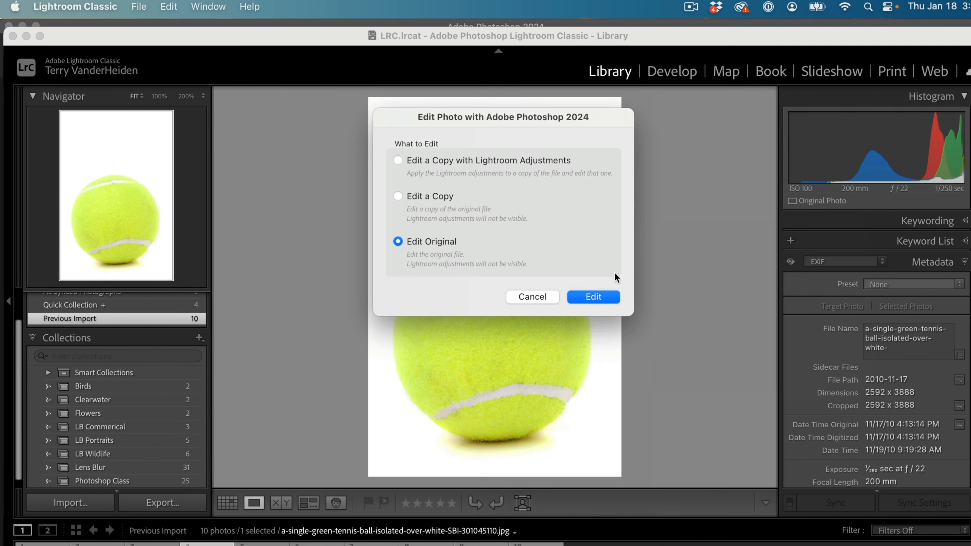
click(592, 296)
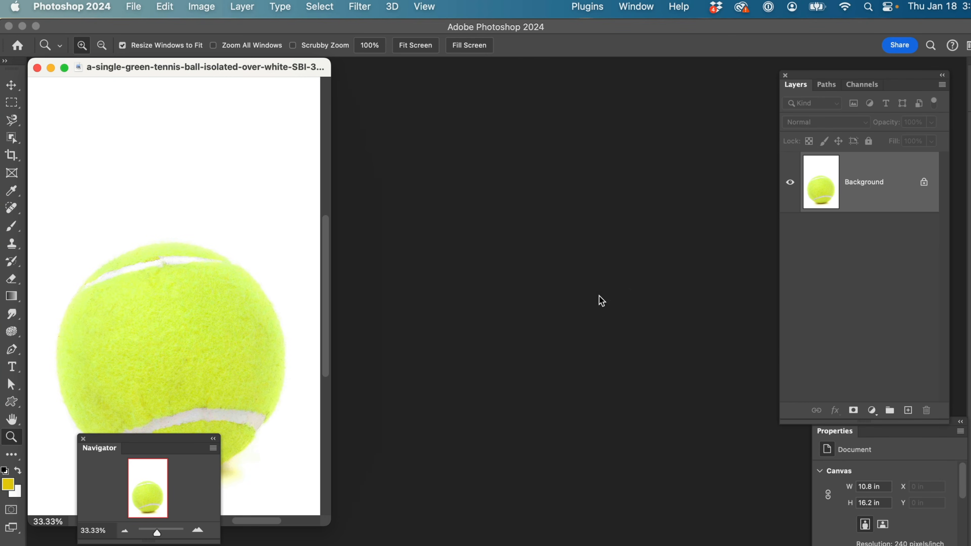
drag(273, 69, 528, 74)
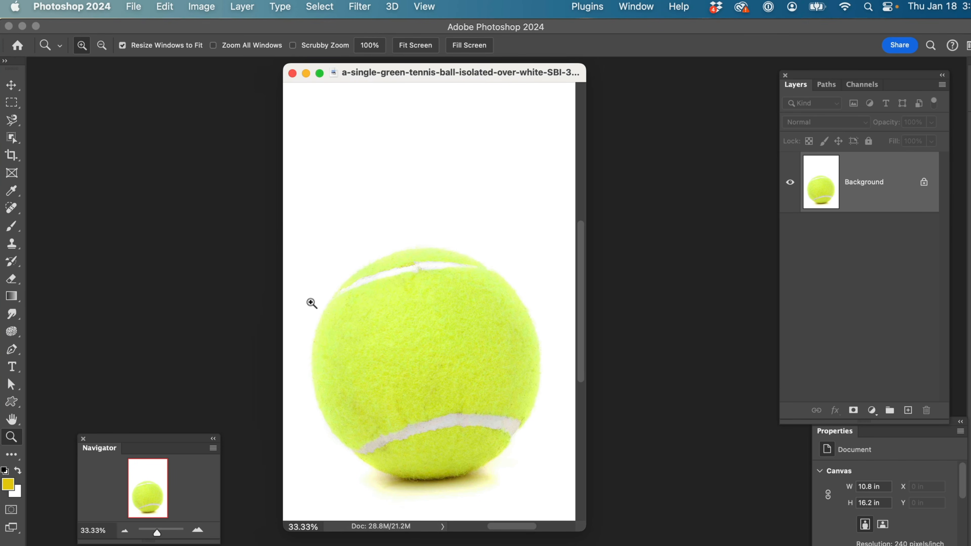
Draw an elliptical marquee selection that fits the outline of the tennis ball
click(16, 105)
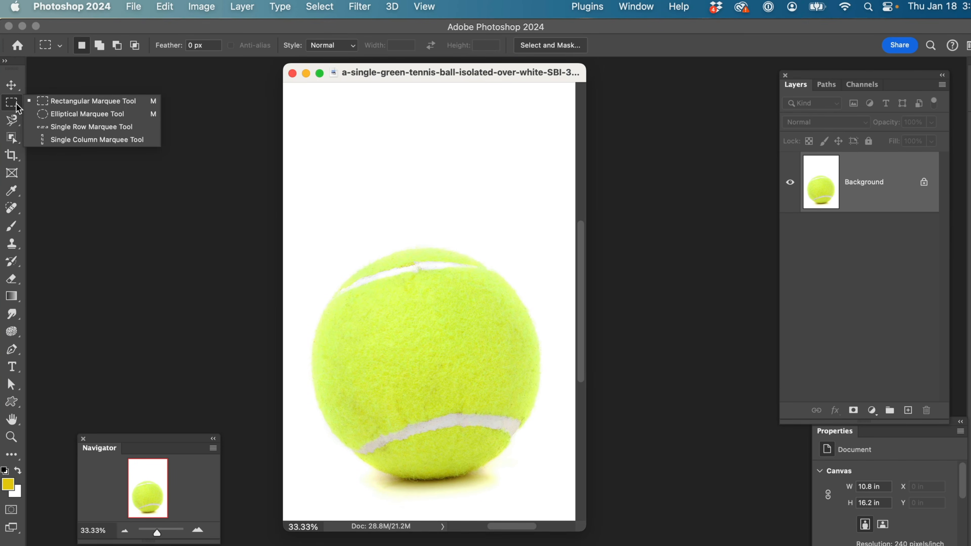
click(44, 114)
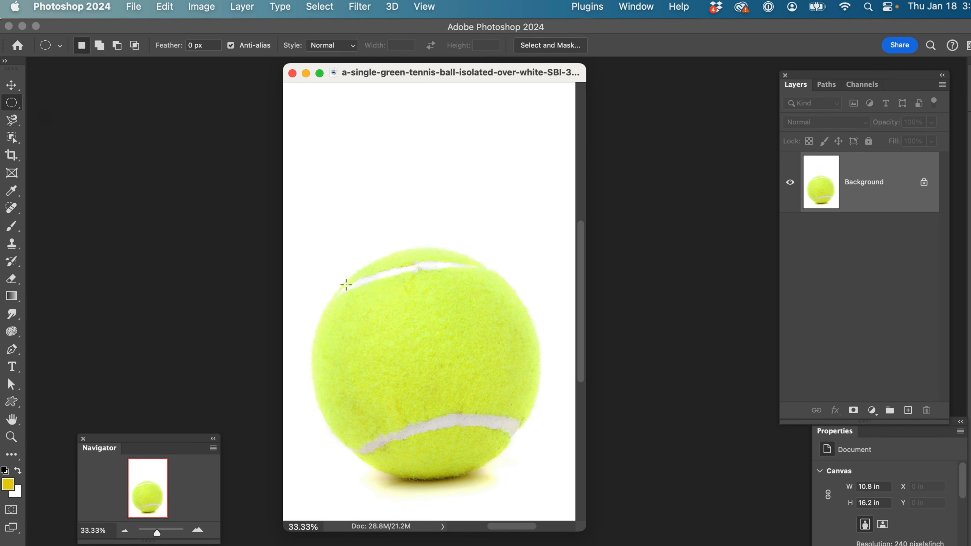
drag(344, 283, 537, 481)
key(space)
key(space)
Reset the colours to default and brush black shading along the lower right side of the ball inside the selection
key(b)
key(d)
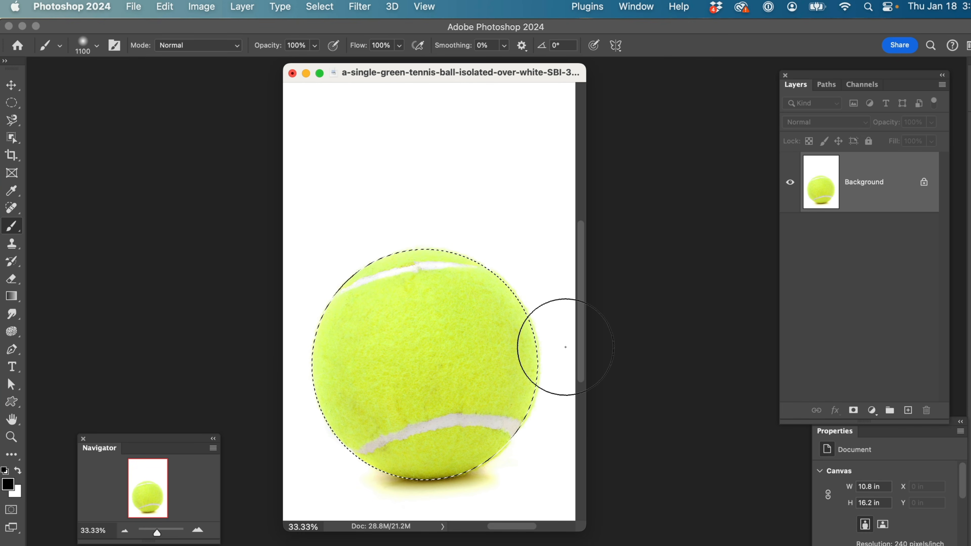
drag(449, 454, 315, 478)
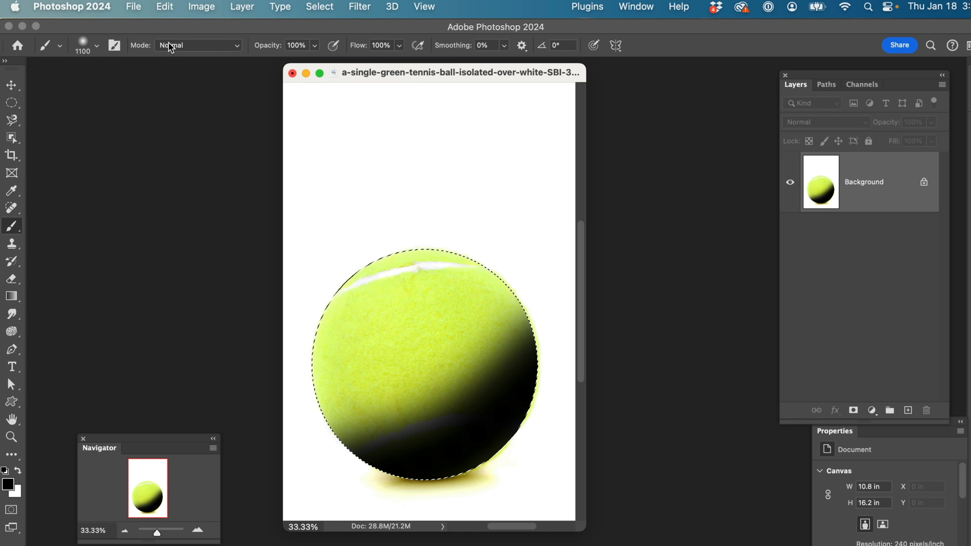
Fade the black brush stroke on the ball to 39% opacity in Normal mode
click(165, 7)
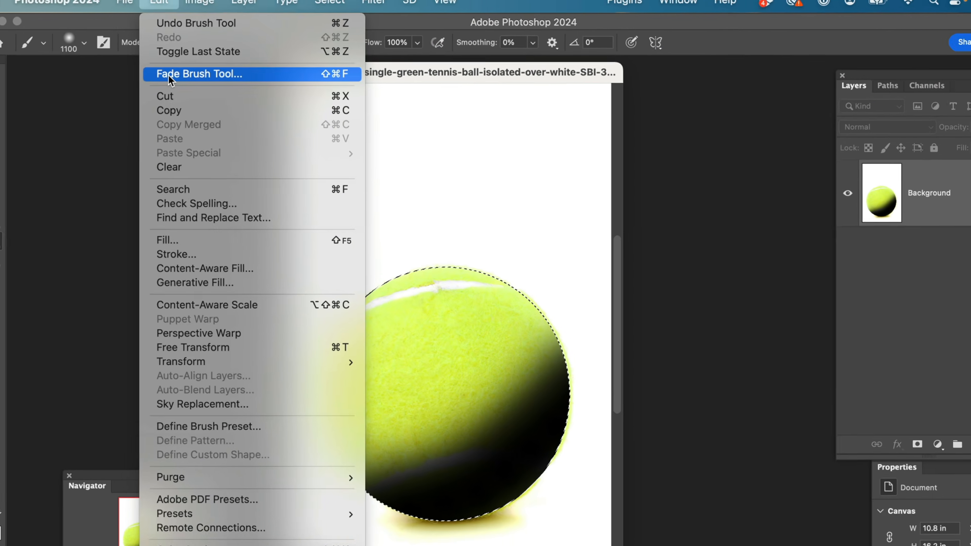
click(61, 80)
key(d)
drag(473, 191, 536, 189)
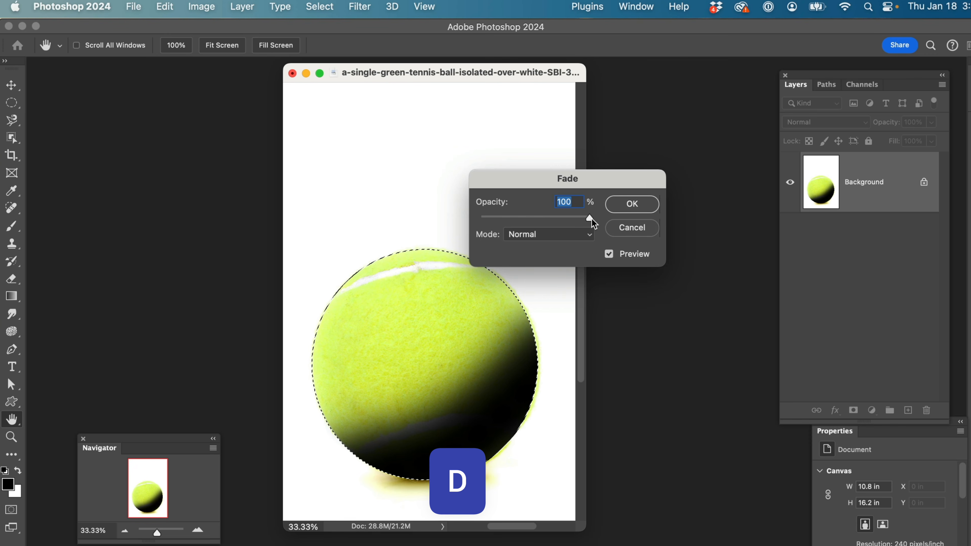
drag(592, 221, 526, 224)
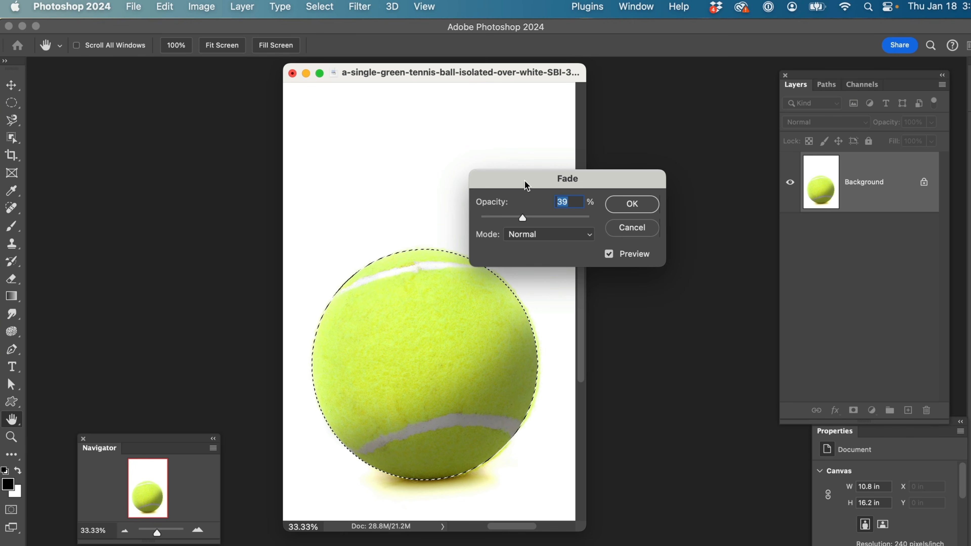
drag(526, 186, 635, 167)
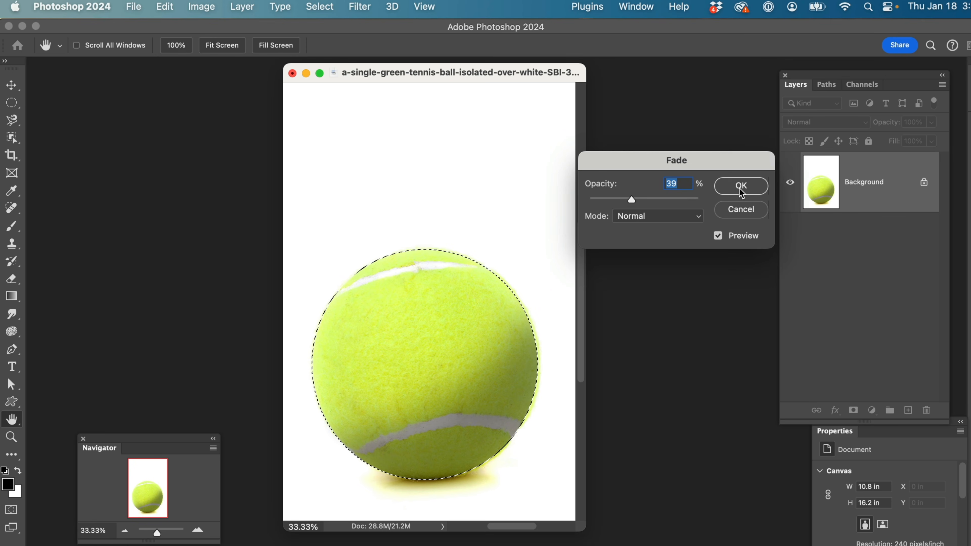
click(740, 186)
Undo the fade and the black brush stroke on the ball
key(b)
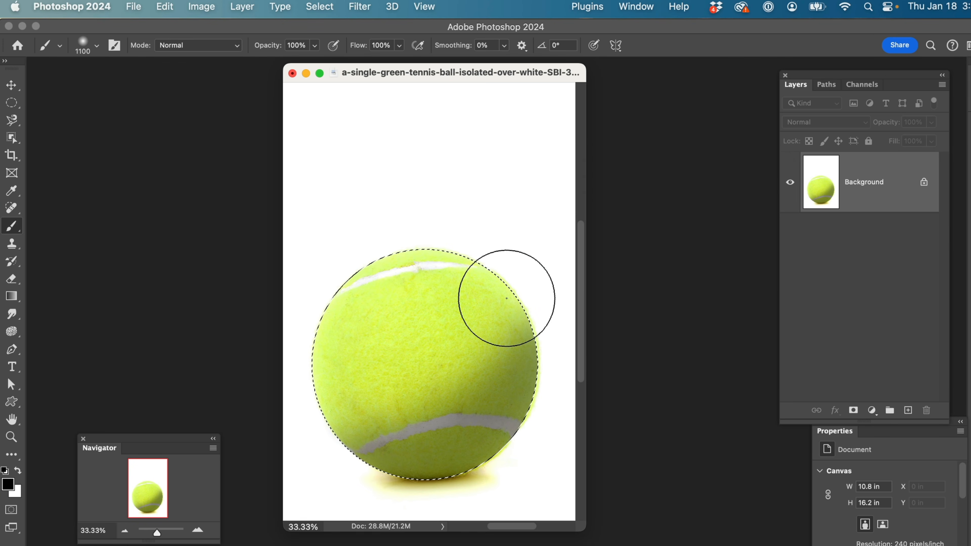
key(super+z)
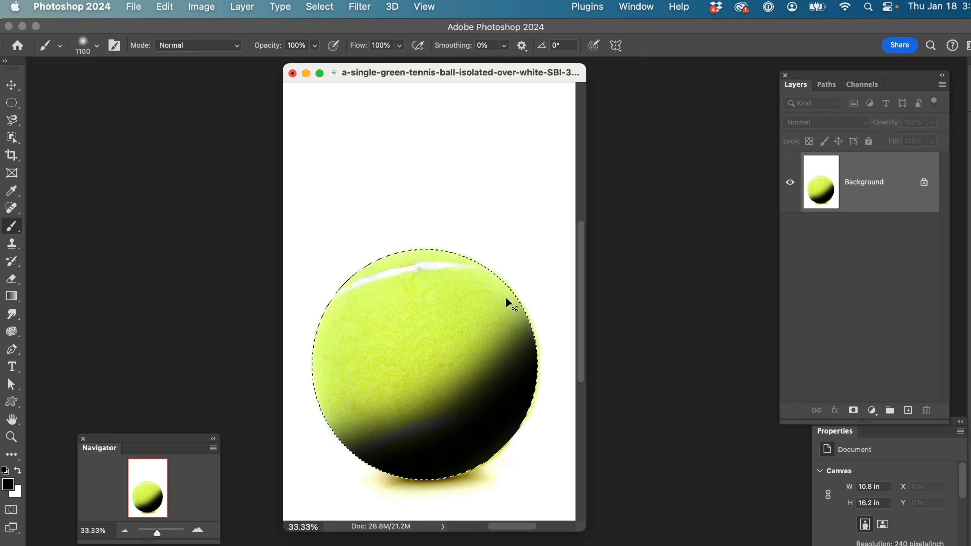
key(super+z)
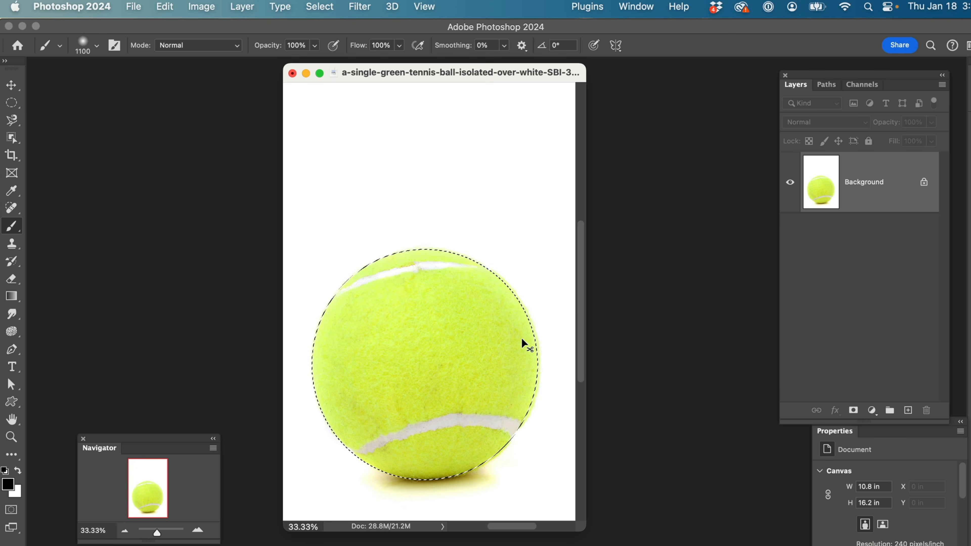
Hide the selection edges and brush black shading along the ball's lower right side, undoing the first stroke and repainting it
key(super+h)
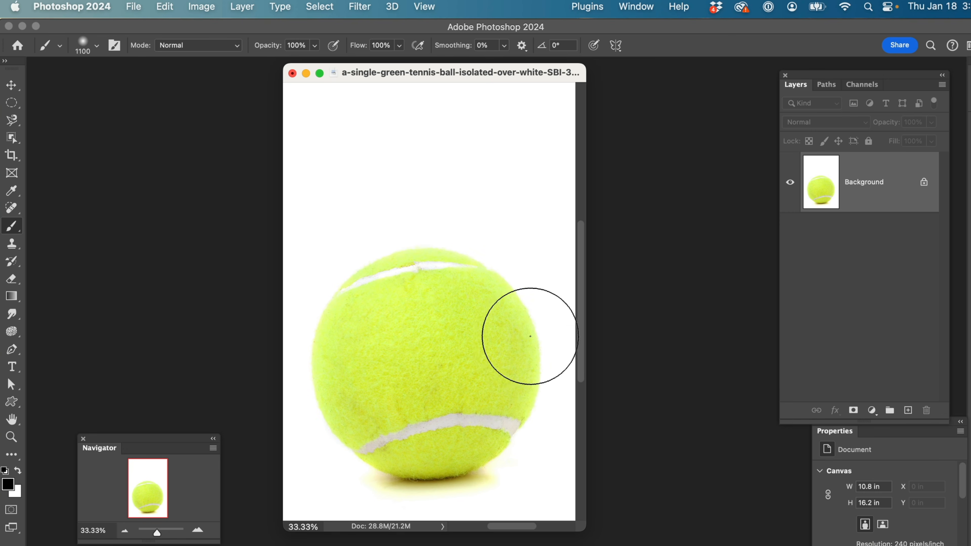
mouse_move(527, 332)
mouse_down()
mouse_move(510, 402)
mouse_move(477, 447)
mouse_move(396, 470)
mouse_move(337, 471)
mouse_up()
key(super+z)
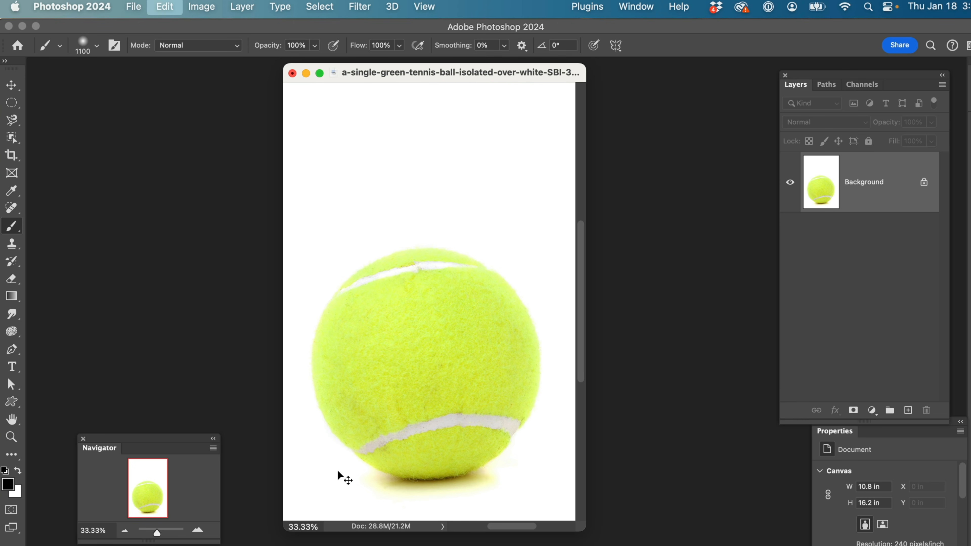
mouse_move(533, 363)
mouse_down()
mouse_move(489, 440)
mouse_move(340, 485)
mouse_up()
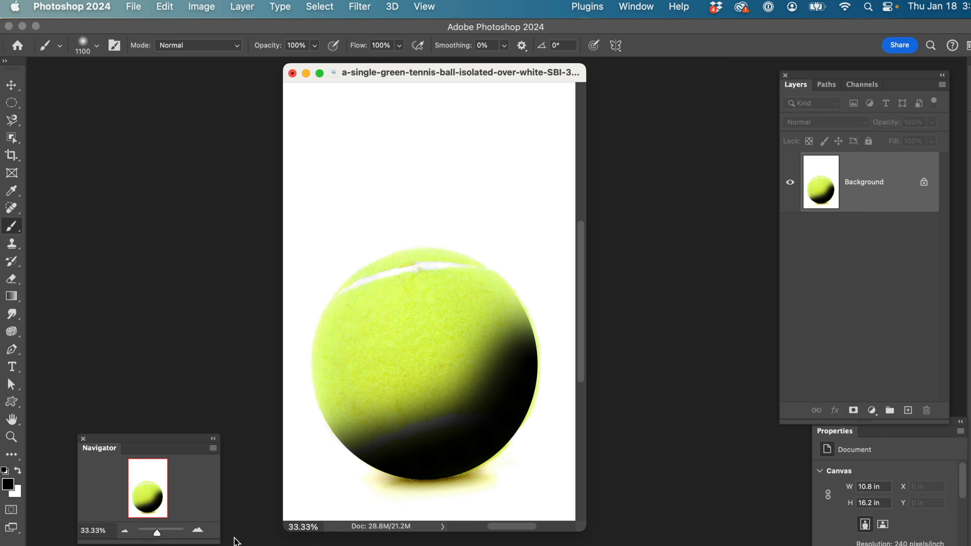
Fade the repainted black shading on the ball to 37% opacity in Normal mode
click(169, 9)
click(179, 73)
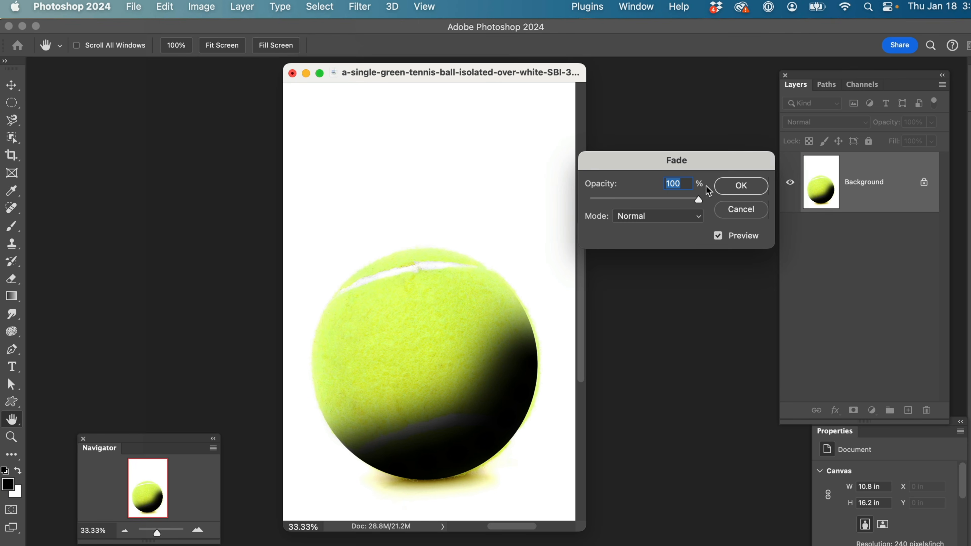
drag(699, 201, 629, 215)
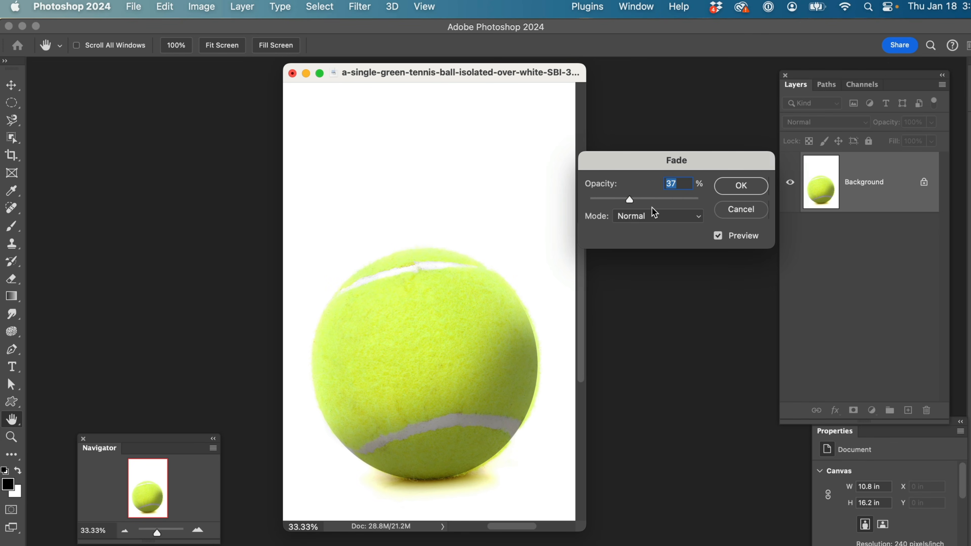
click(743, 186)
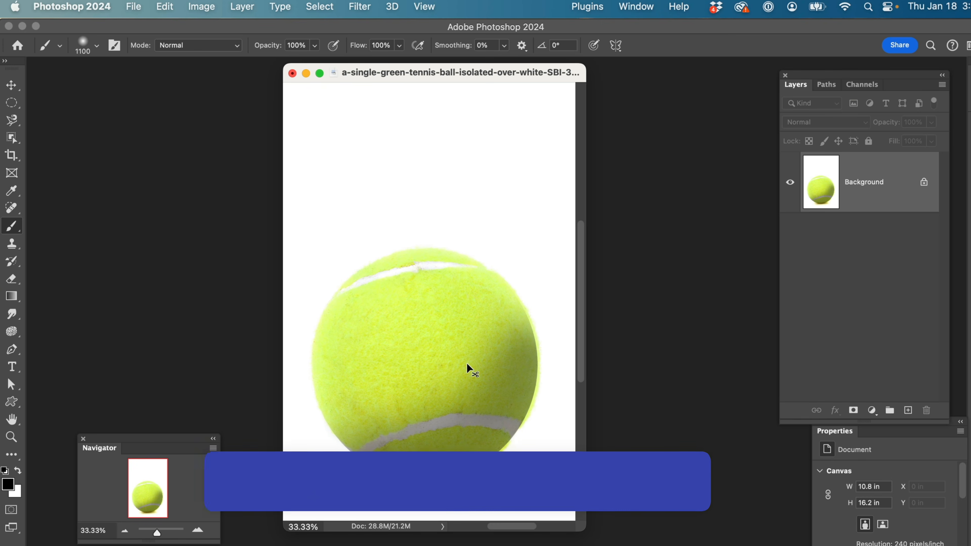
Show the selection edges again, enlarge the document window, and invert the selection so the background around the ball is selected
key(shift+super+i)
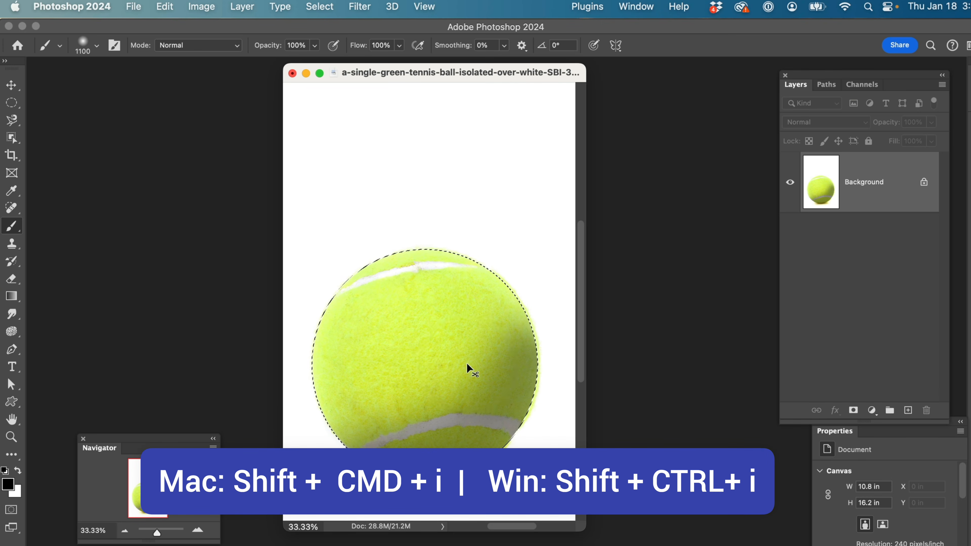
key(shift+super+i)
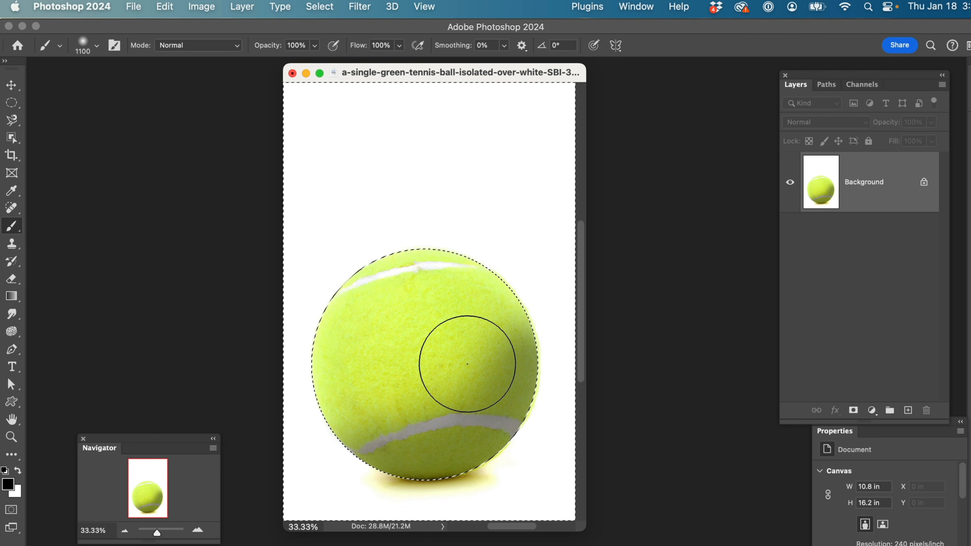
drag(579, 529, 678, 545)
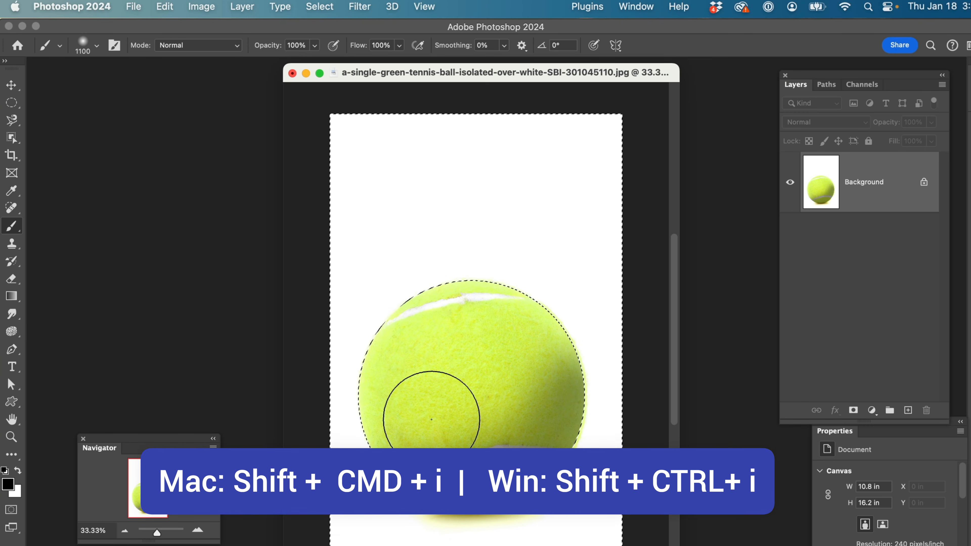
key(shift+super+i)
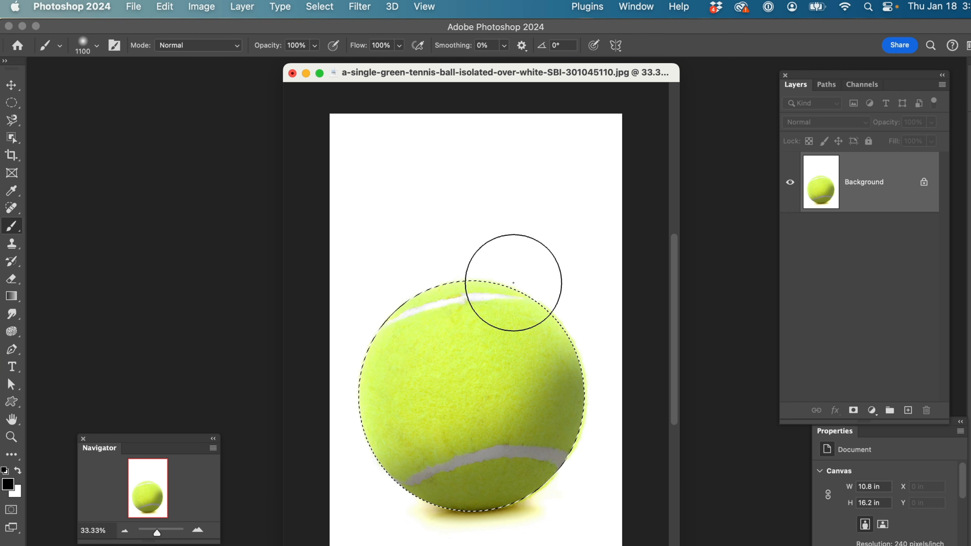
key(shift+super+i)
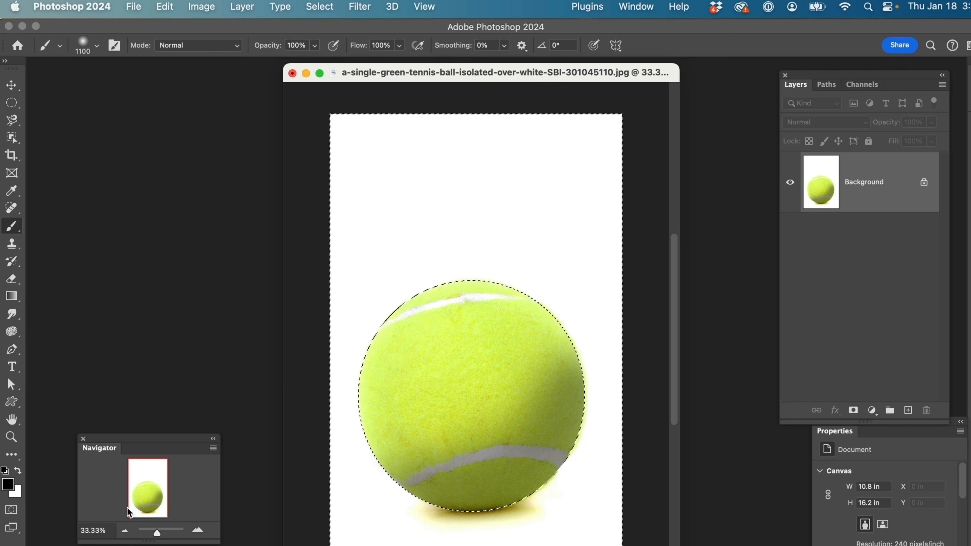
Switch to Lightroom Classic and open the second photo in the grid, the luxury house JPG, in Photoshop 2024
click(134, 7)
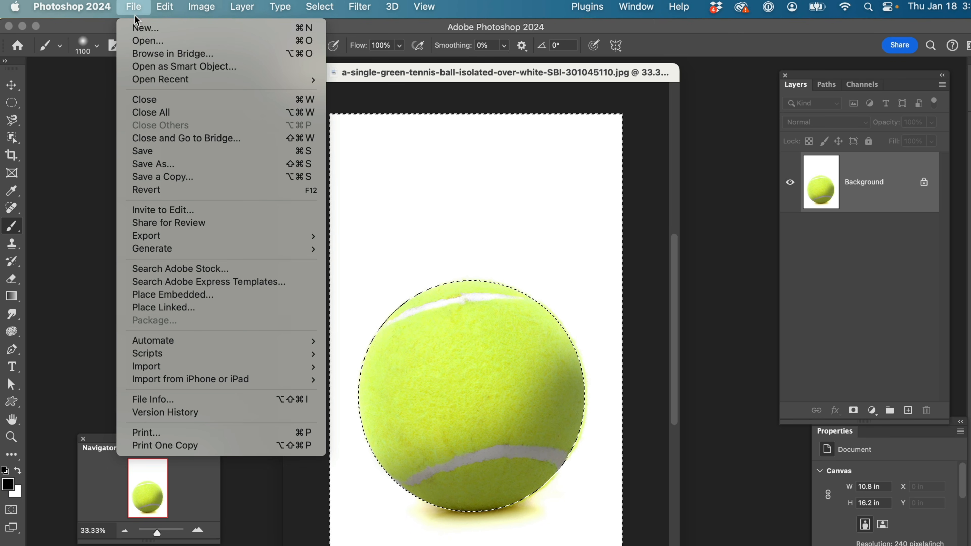
click(87, 114)
key(super+Tab)
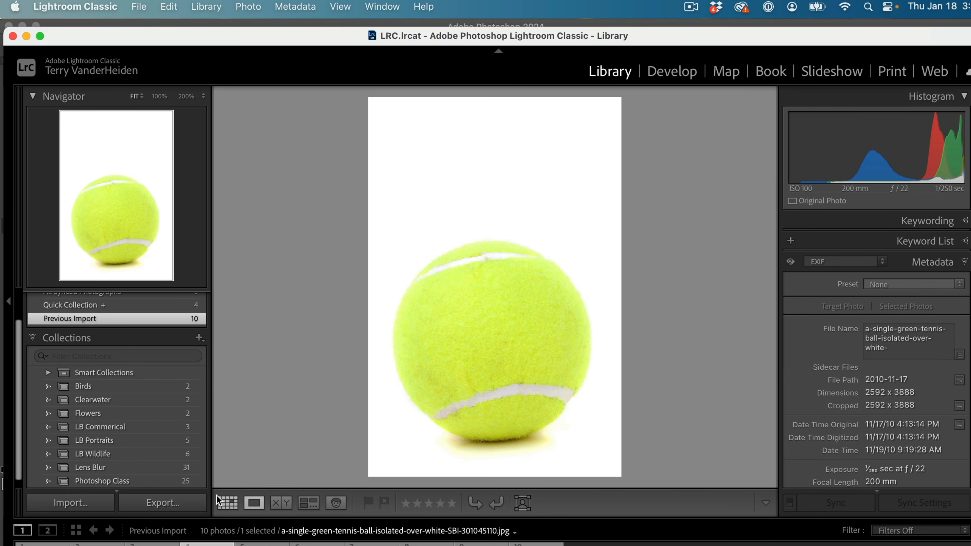
click(227, 502)
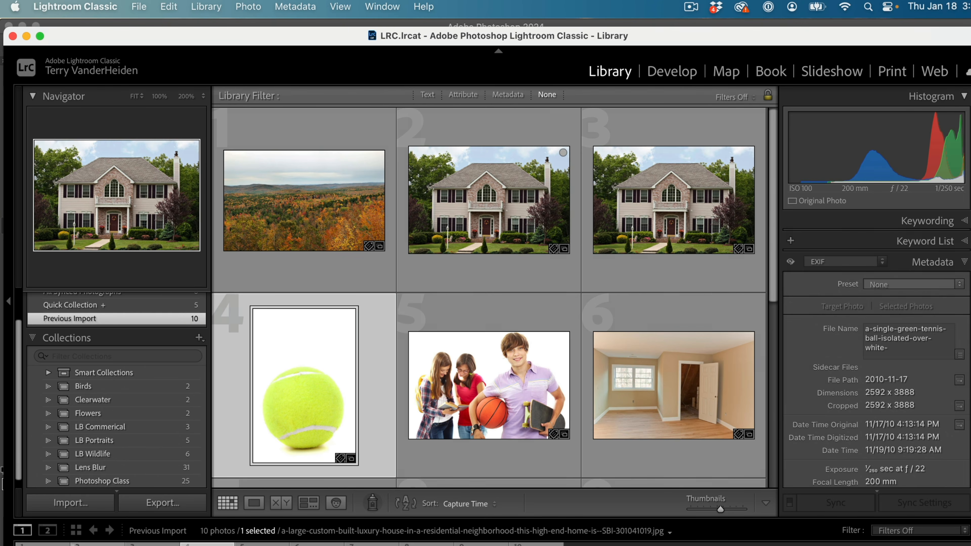
double_click(489, 200)
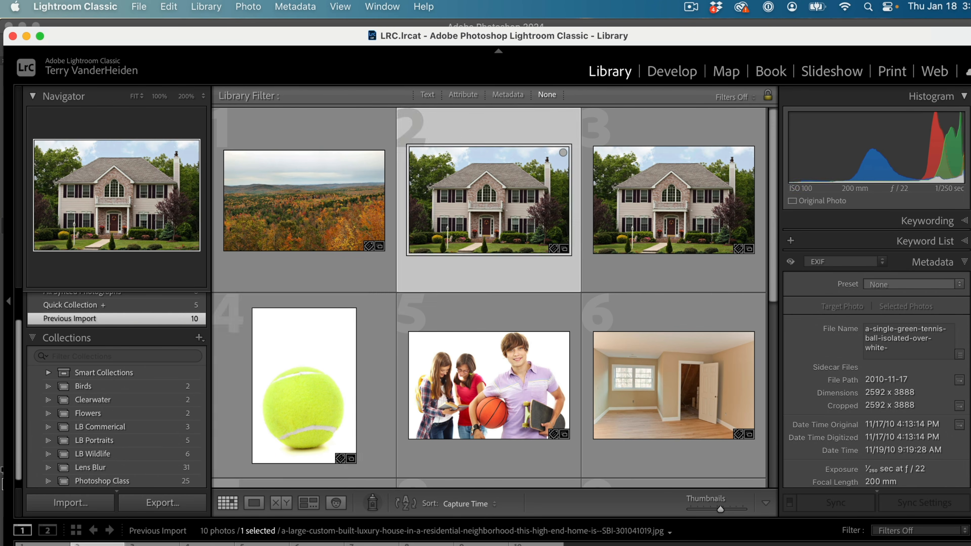
right_click(412, 294)
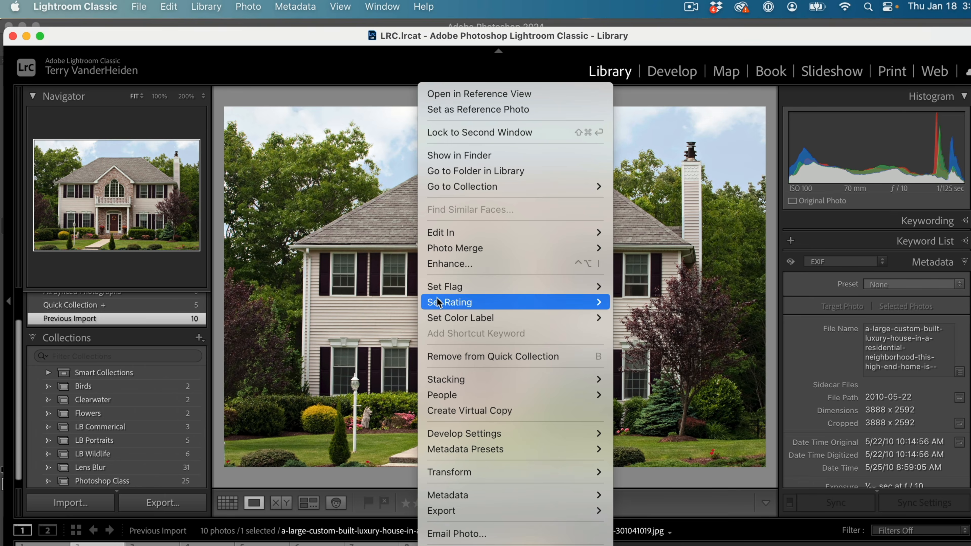
mouse_move(472, 235)
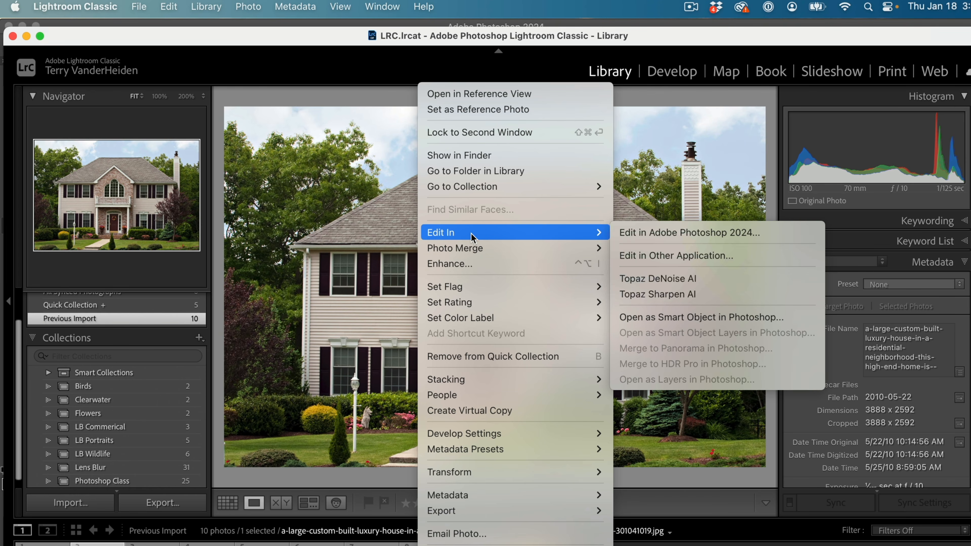
click(655, 237)
click(592, 298)
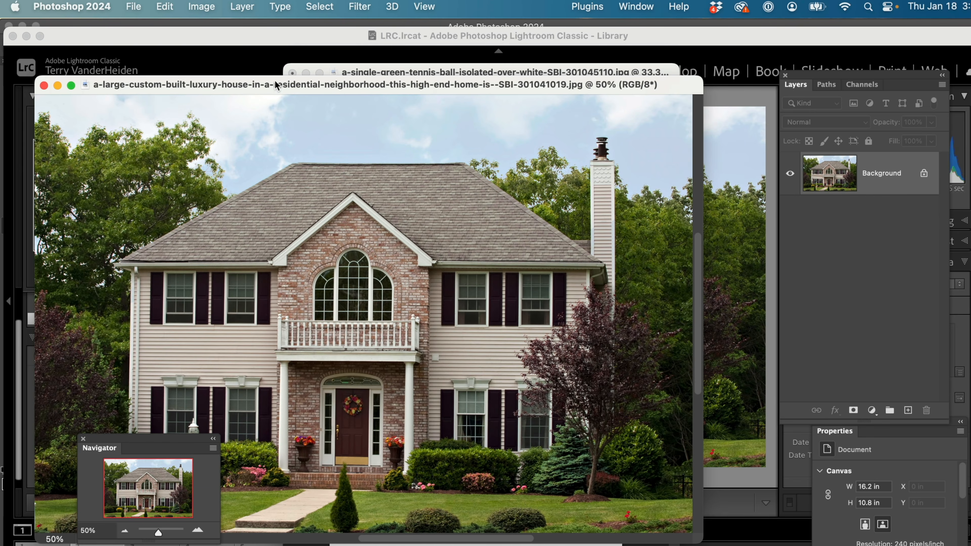
Return to the Photoshop workspace with the house photo in front, select the entire photo and copy it
drag(257, 88, 731, 134)
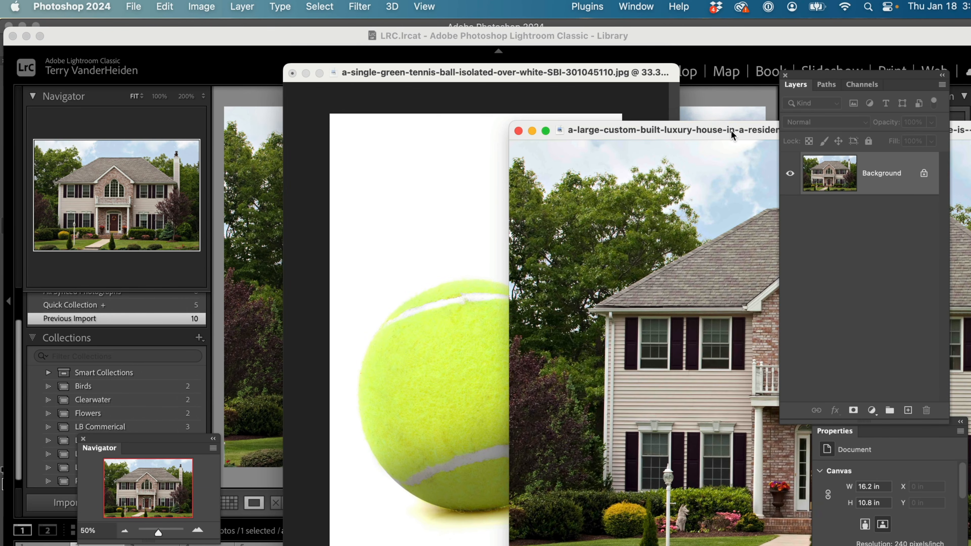
mouse_move(640, 128)
mouse_down()
mouse_move(403, 95)
mouse_move(242, 86)
mouse_up()
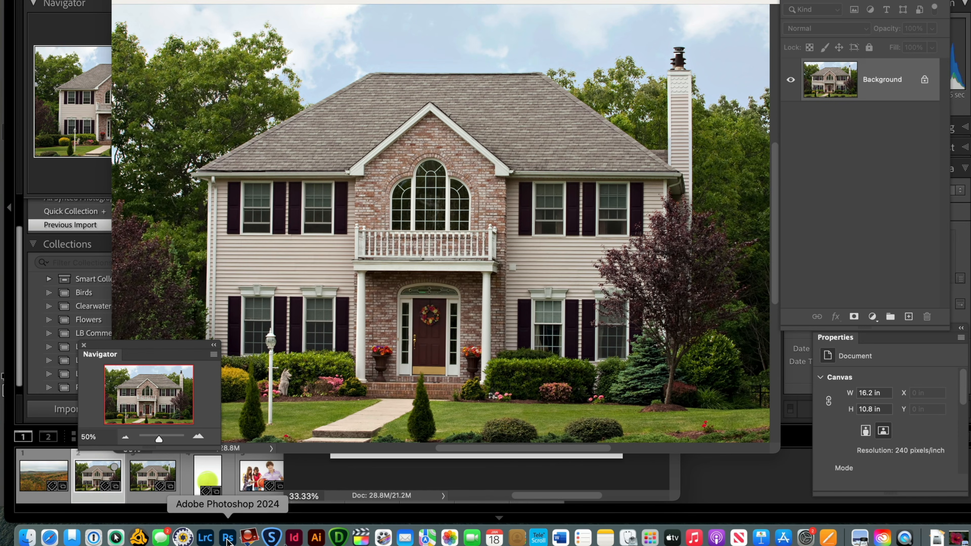
click(228, 540)
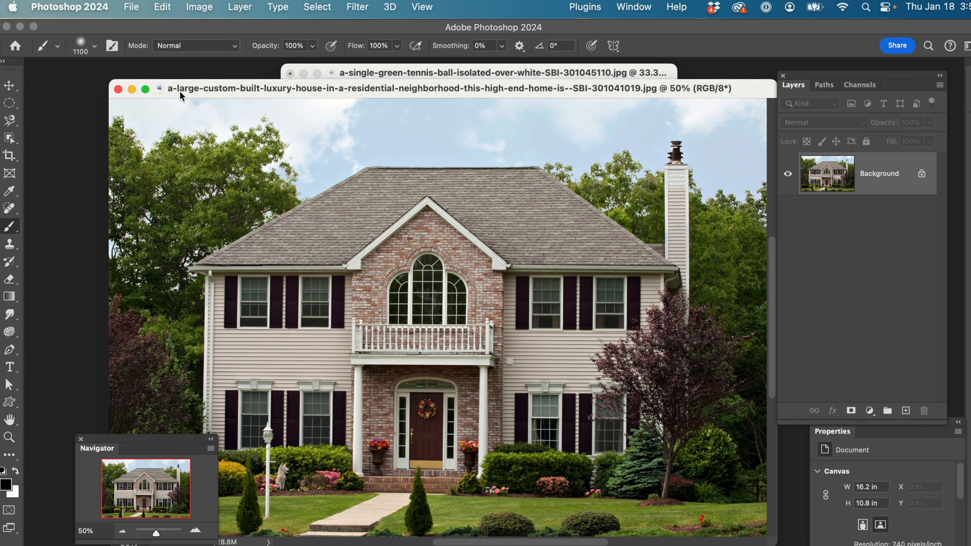
mouse_move(232, 87)
mouse_down()
mouse_move(225, 96)
mouse_move(213, 86)
mouse_up()
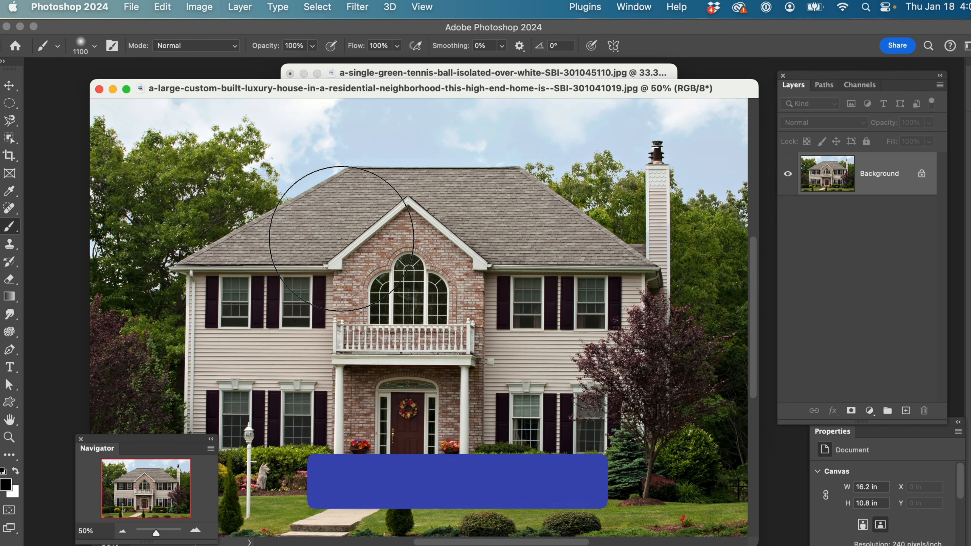
key(super+a)
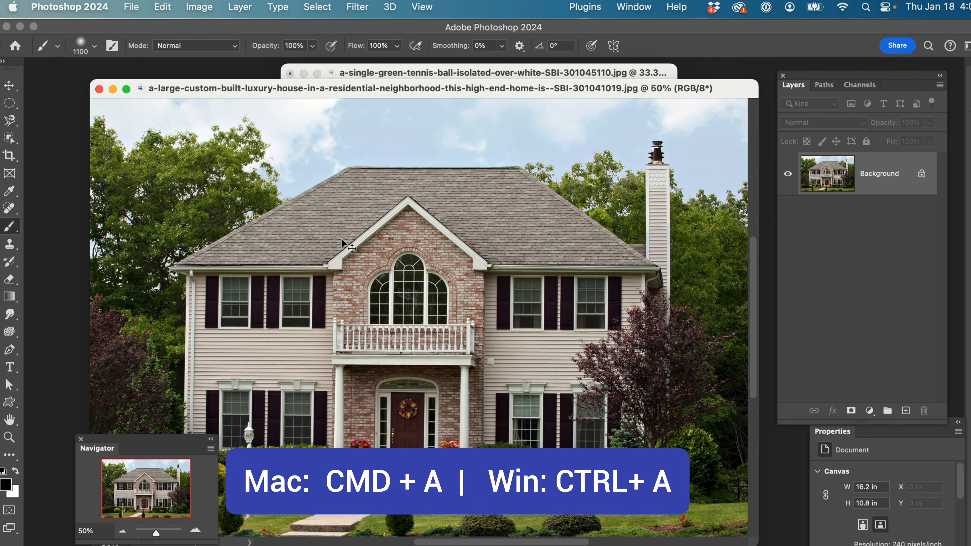
key(super+a)
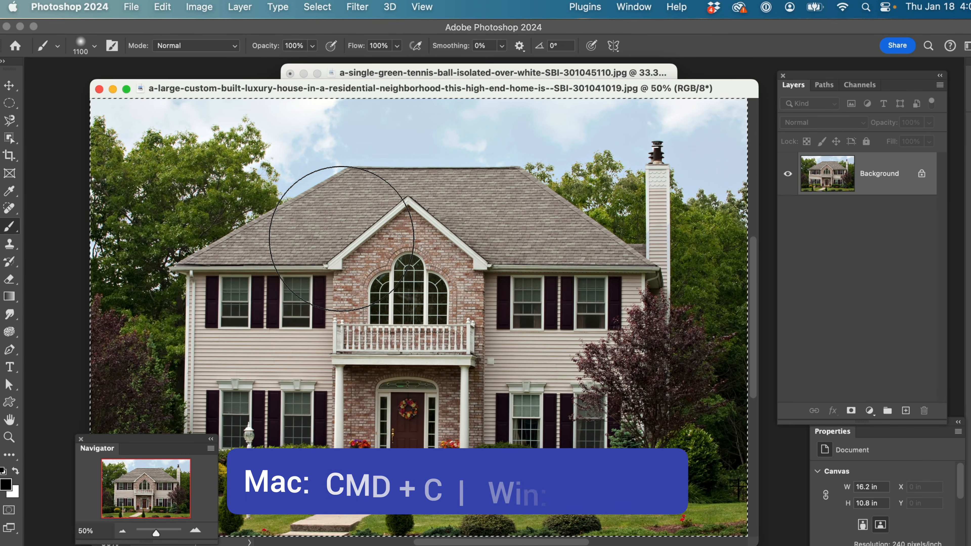
key(super+c)
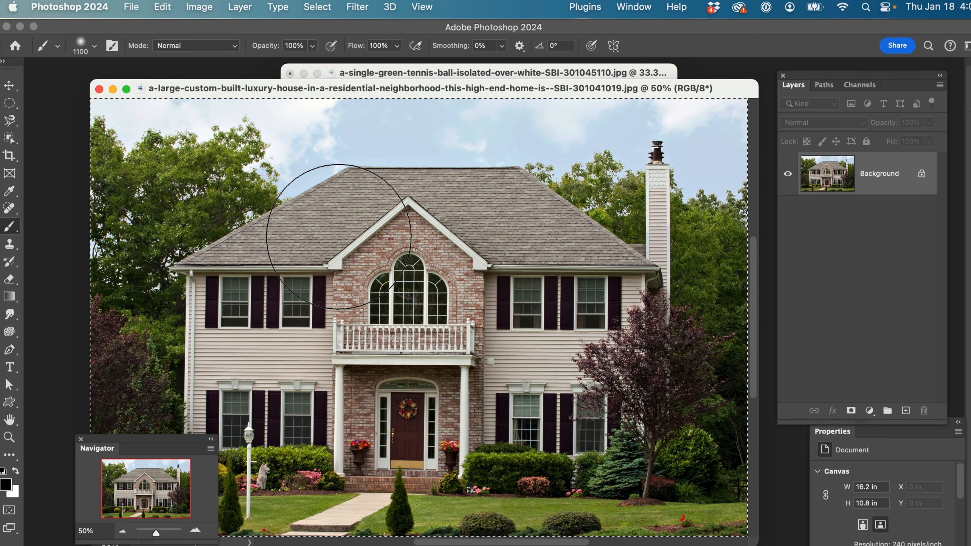
In the tennis ball document, try a plain paste of the house, undo it, and use Paste Into on the background selection
click(355, 74)
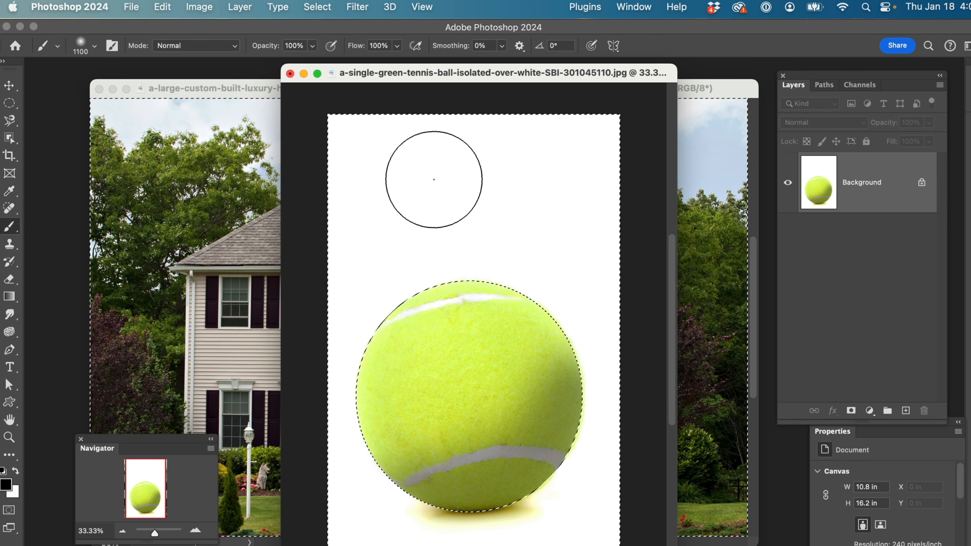
key(super+v)
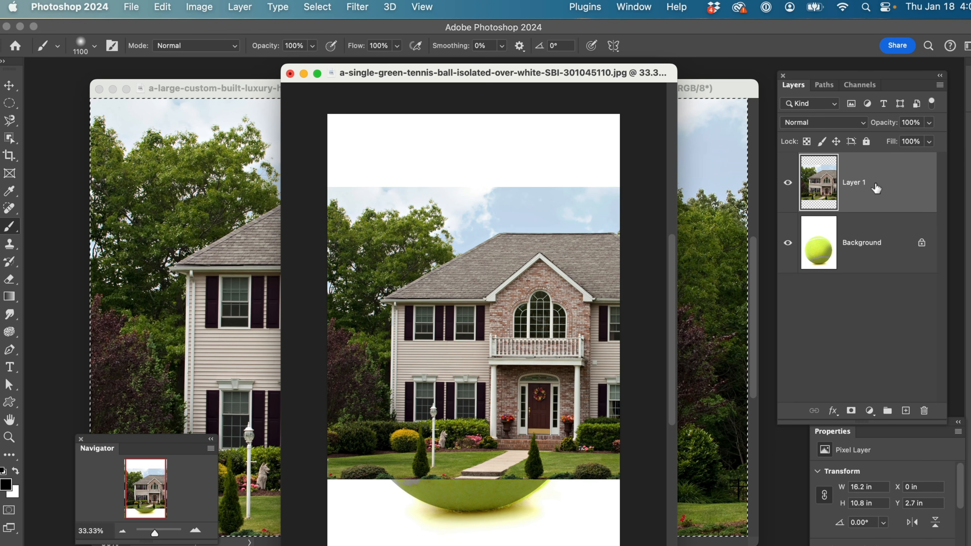
key(super+z)
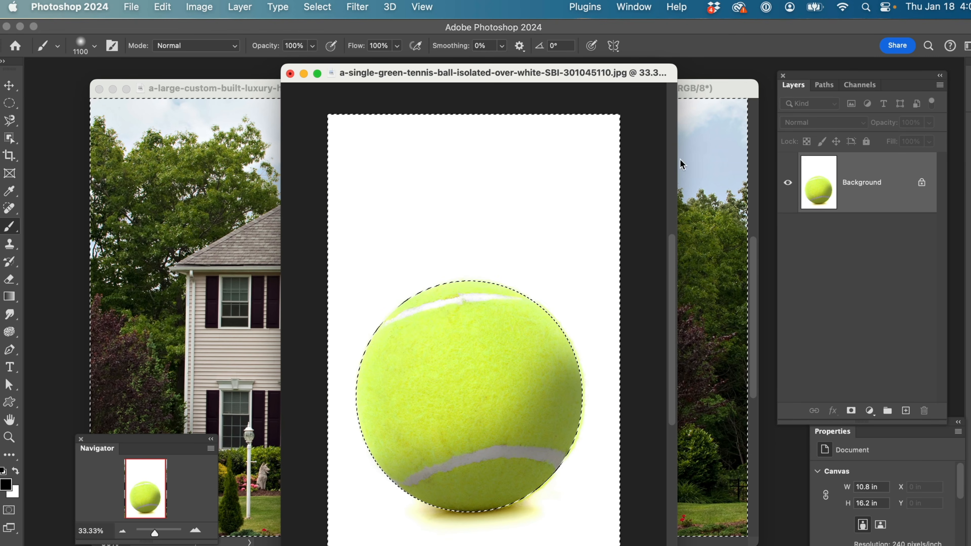
click(165, 8)
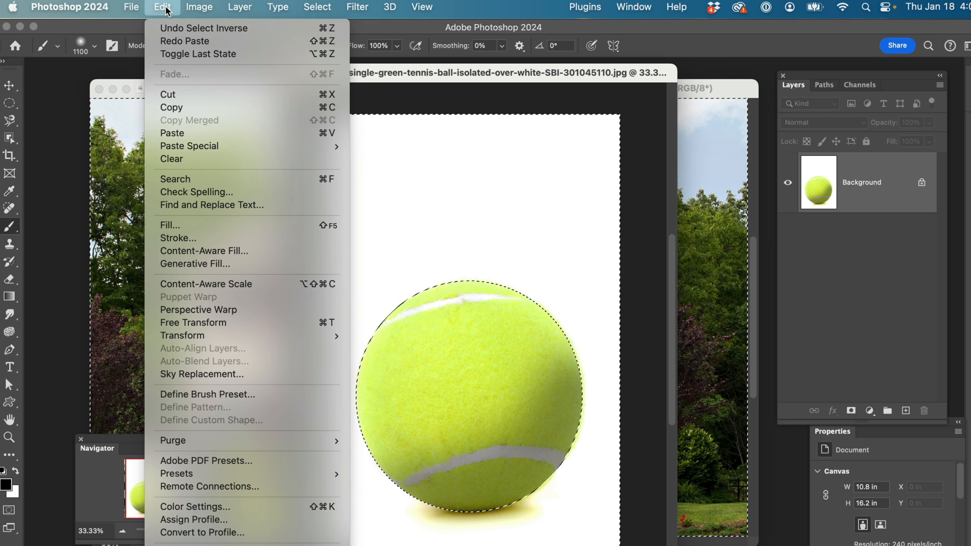
mouse_move(174, 147)
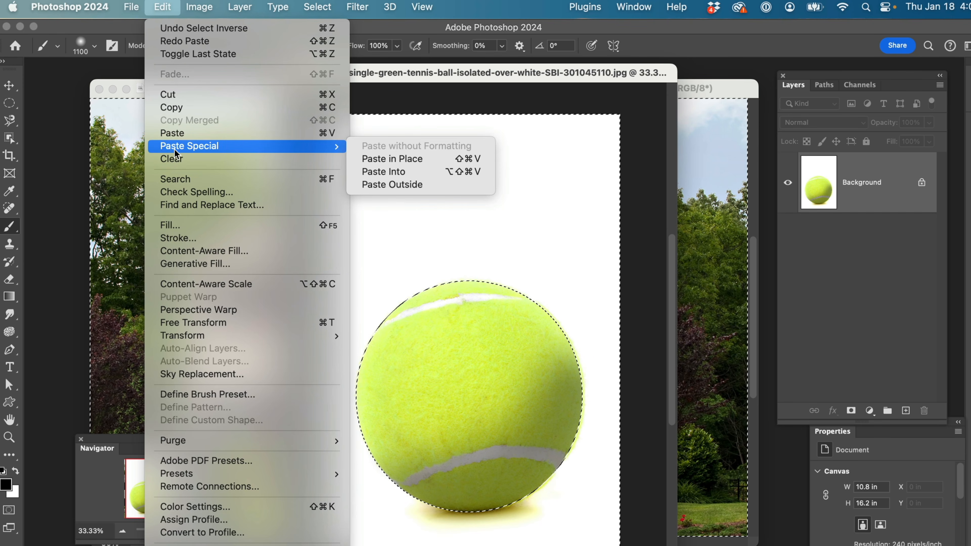
click(377, 173)
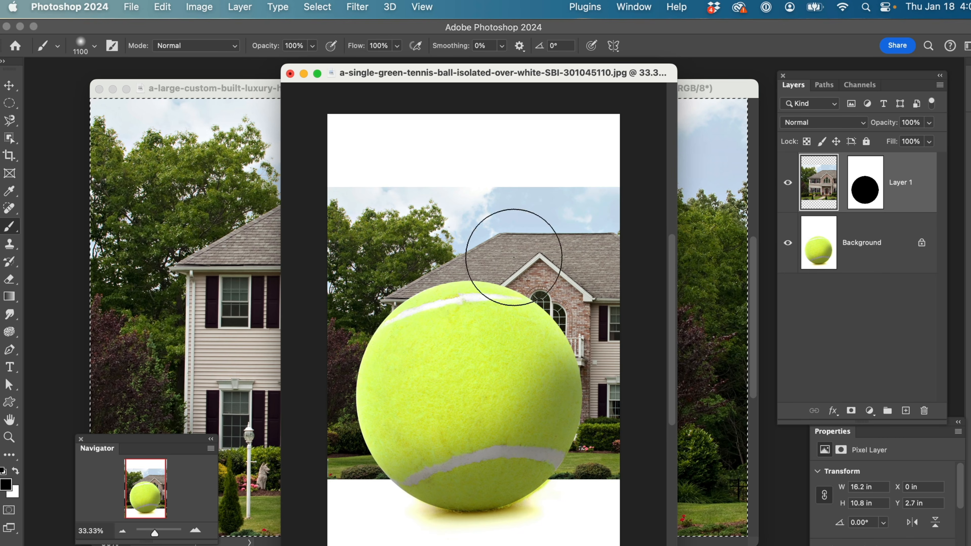
Close the original house photo and reposition the tennis ball document window in the workspace
click(177, 92)
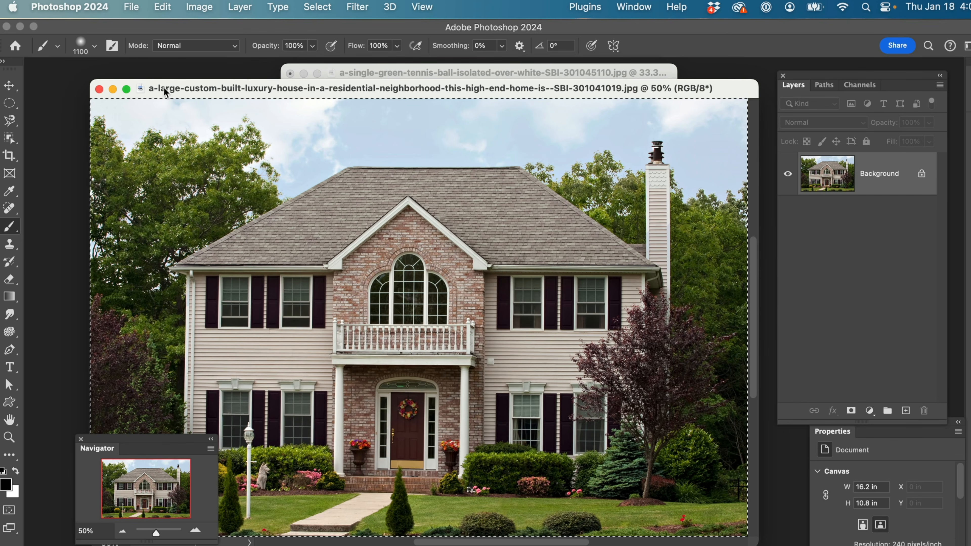
click(99, 89)
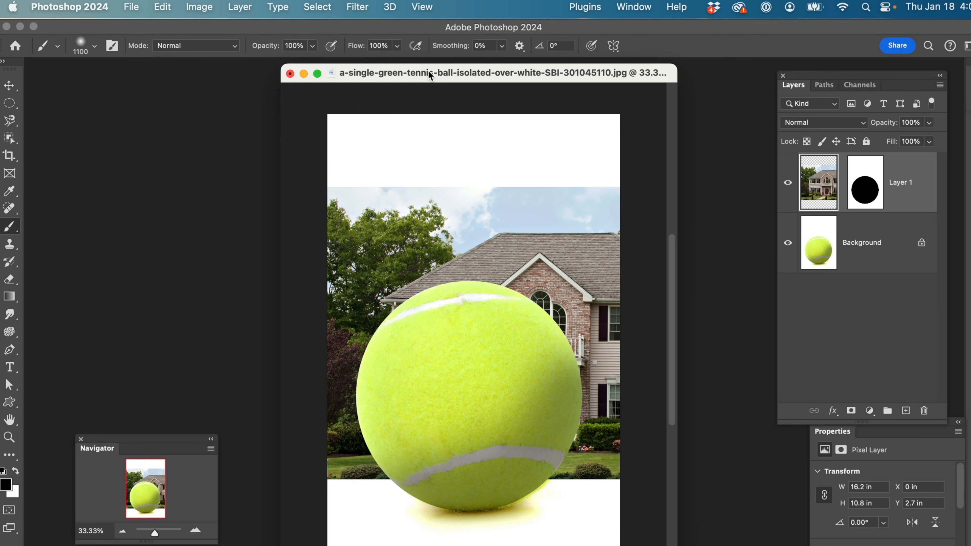
drag(428, 71, 394, 74)
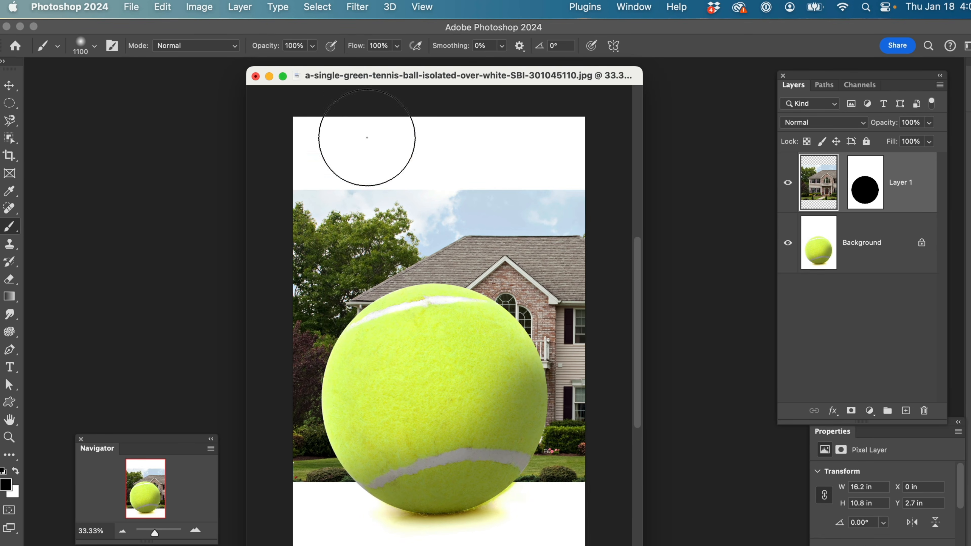
drag(373, 79, 379, 79)
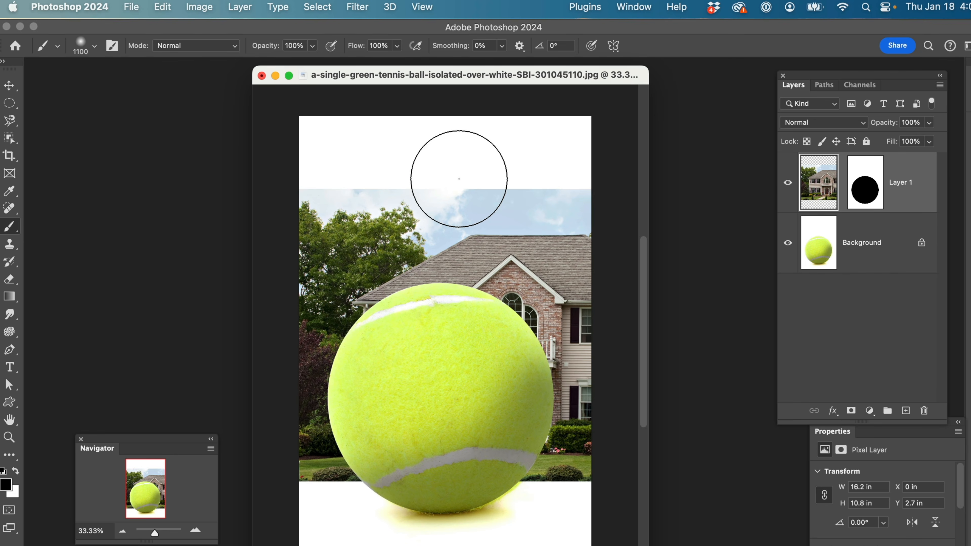
Start a Scale transform on the house layer and enlarge it proportionally to about 152%
click(158, 8)
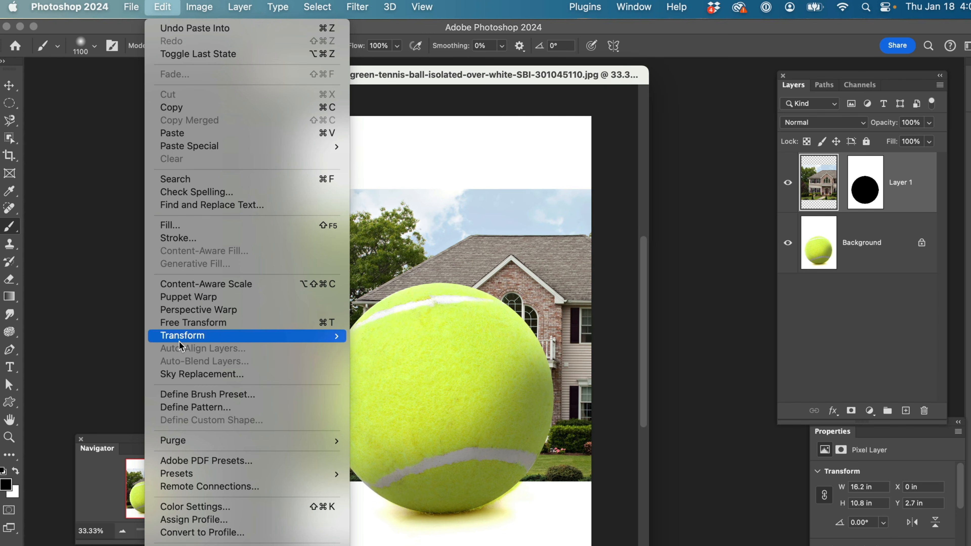
mouse_move(179, 340)
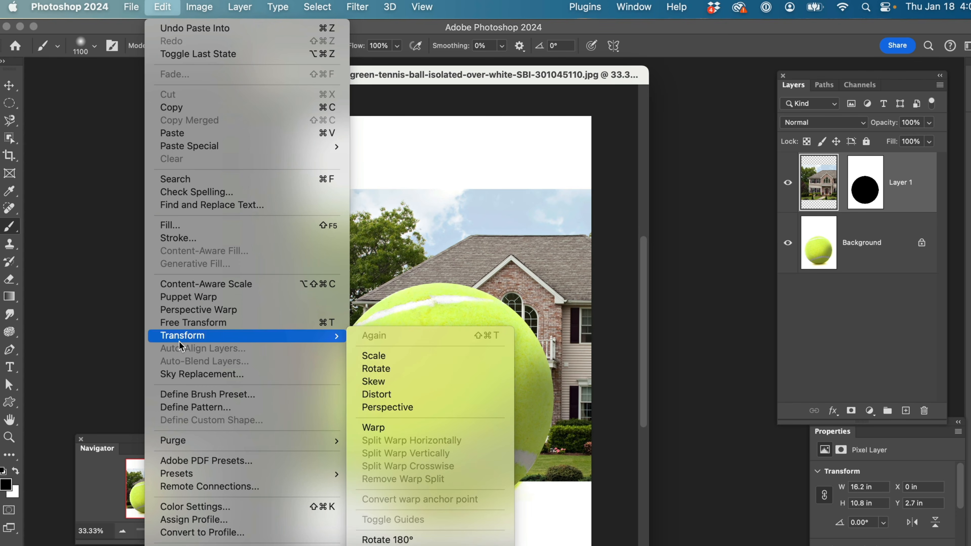
click(373, 356)
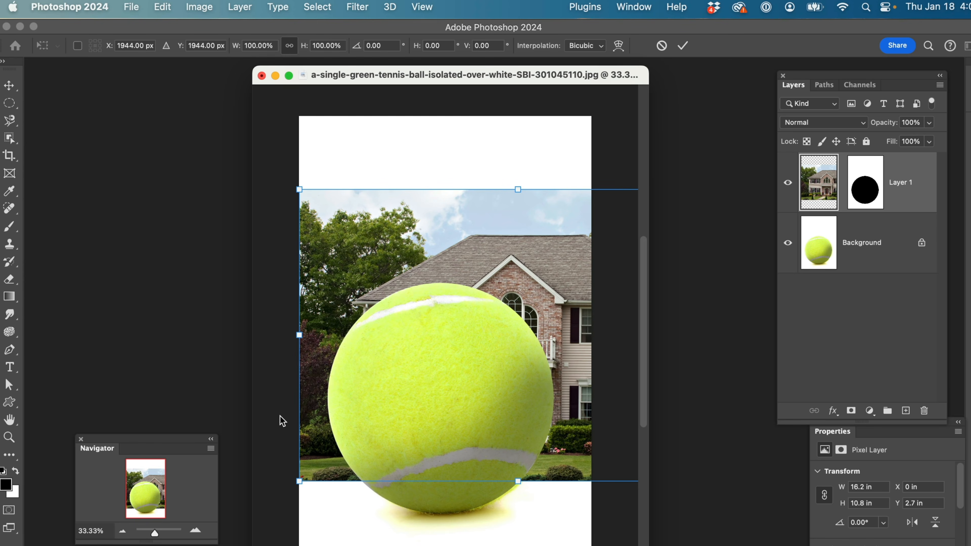
drag(299, 481, 262, 507)
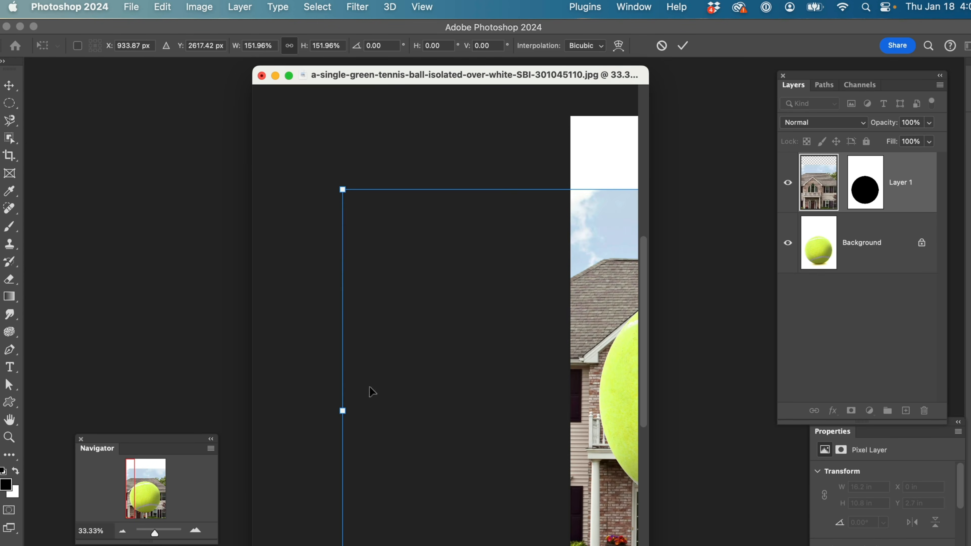
drag(465, 65, 465, 71)
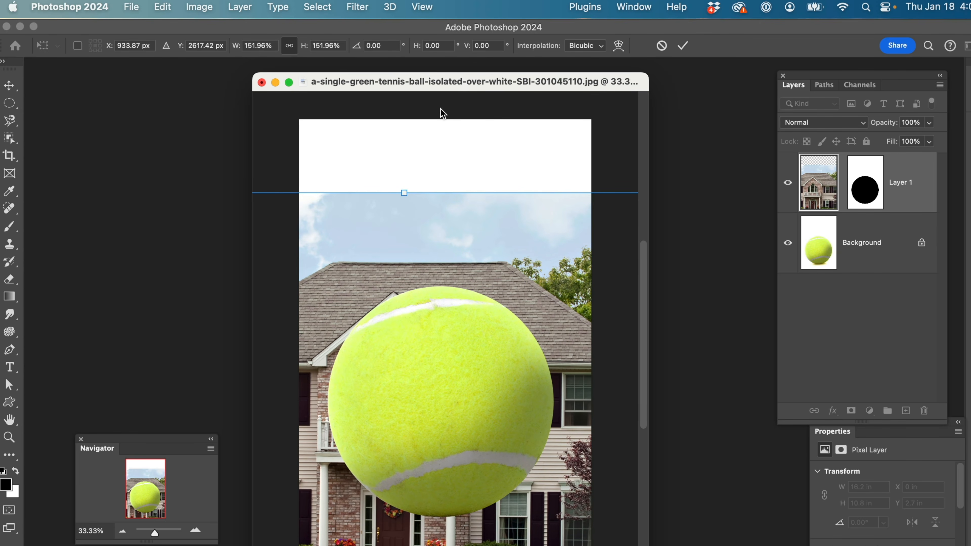
scroll(442, 111, down, 3)
key(super+0)
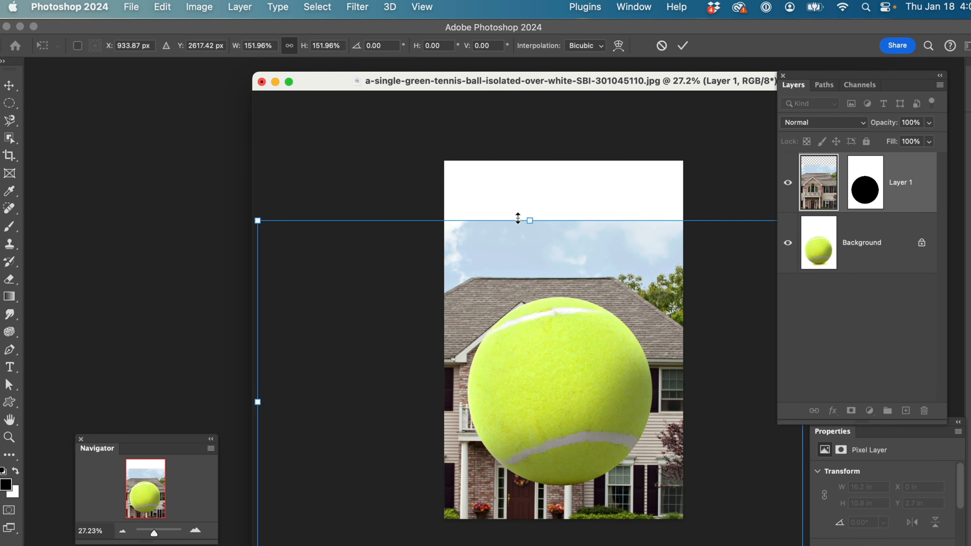
Enlarge the house to about 184%, move it to fill the canvas behind the ball, and apply the transform
drag(530, 221, 528, 145)
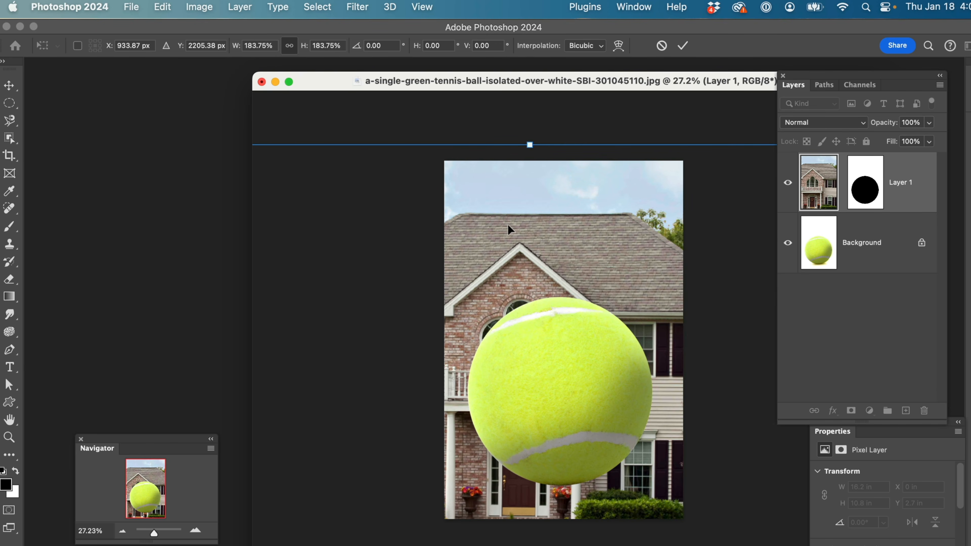
drag(506, 232, 600, 165)
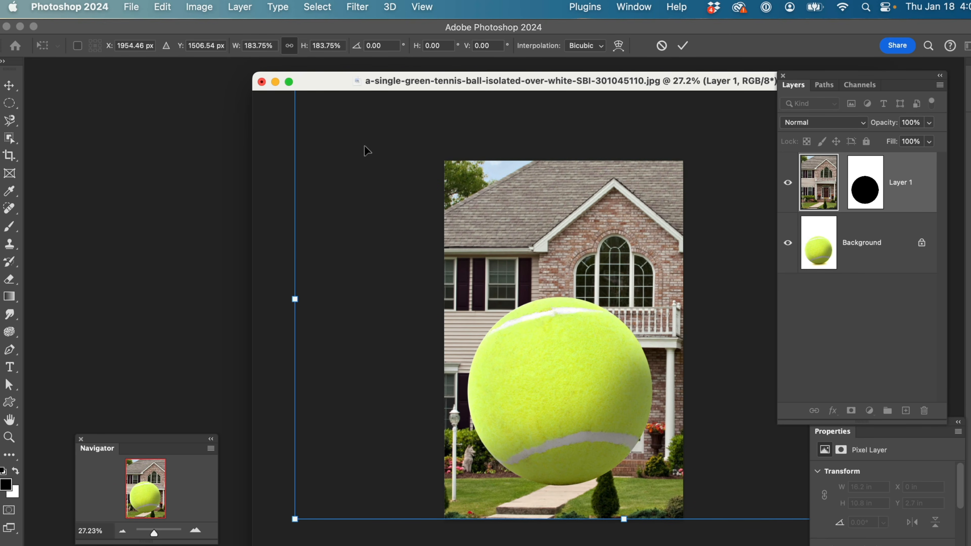
key(Return)
key(b)
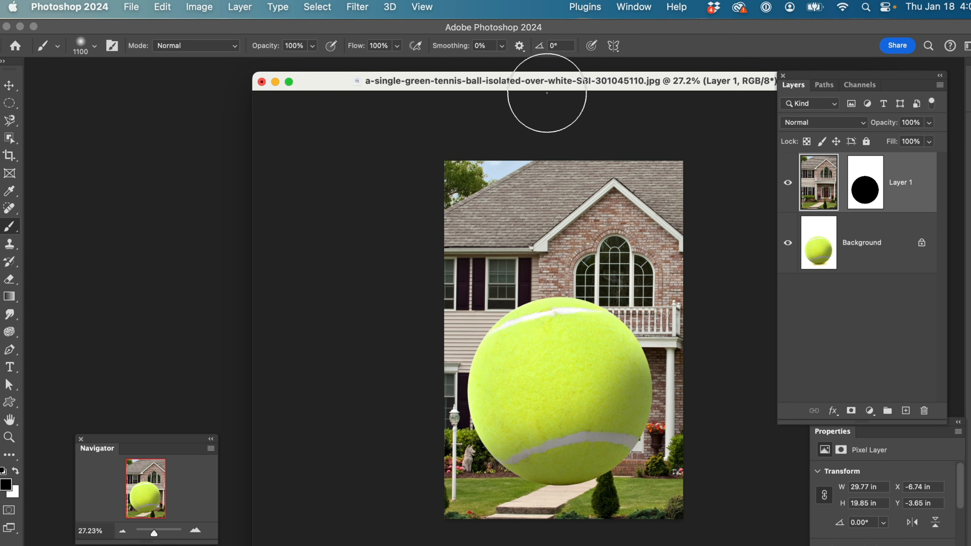
Close the tennis ball composite without saving its changes
drag(545, 84, 387, 83)
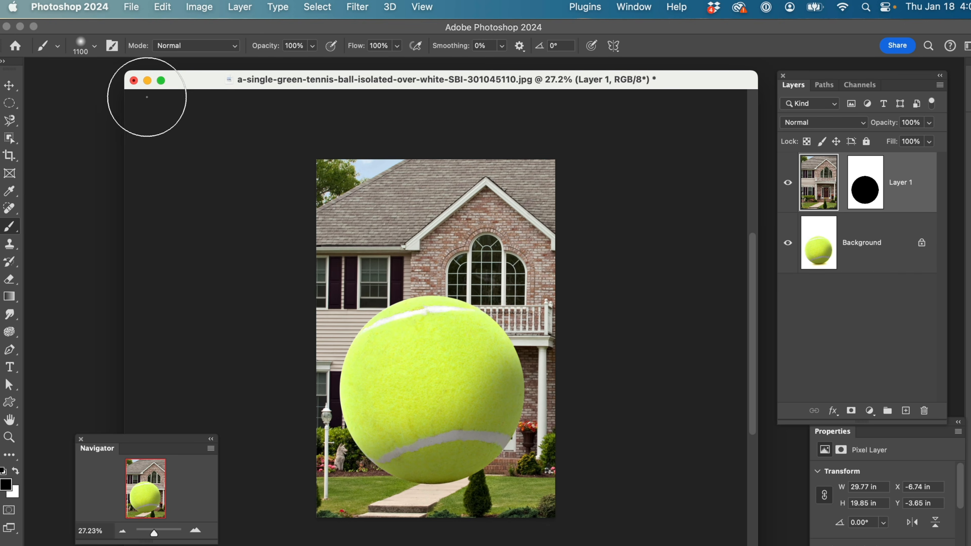
click(134, 81)
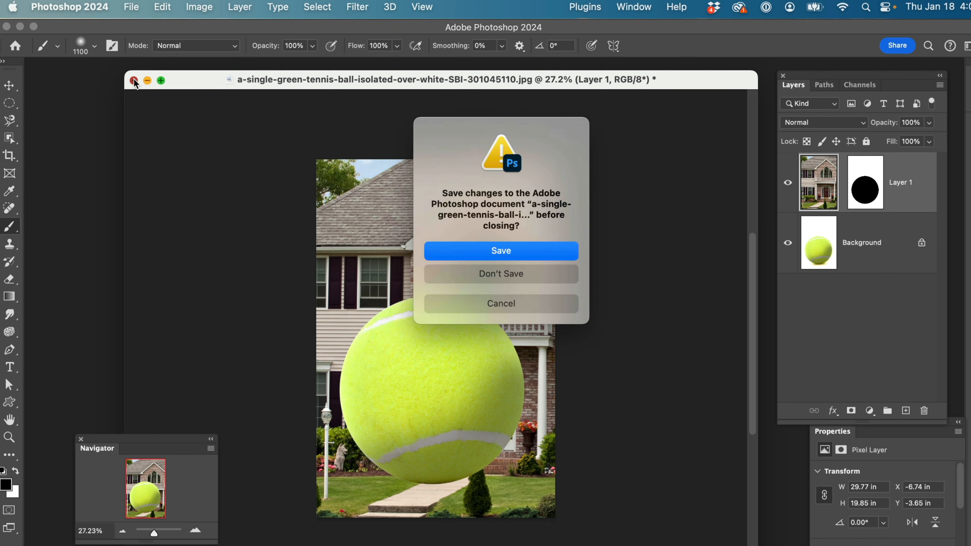
click(534, 282)
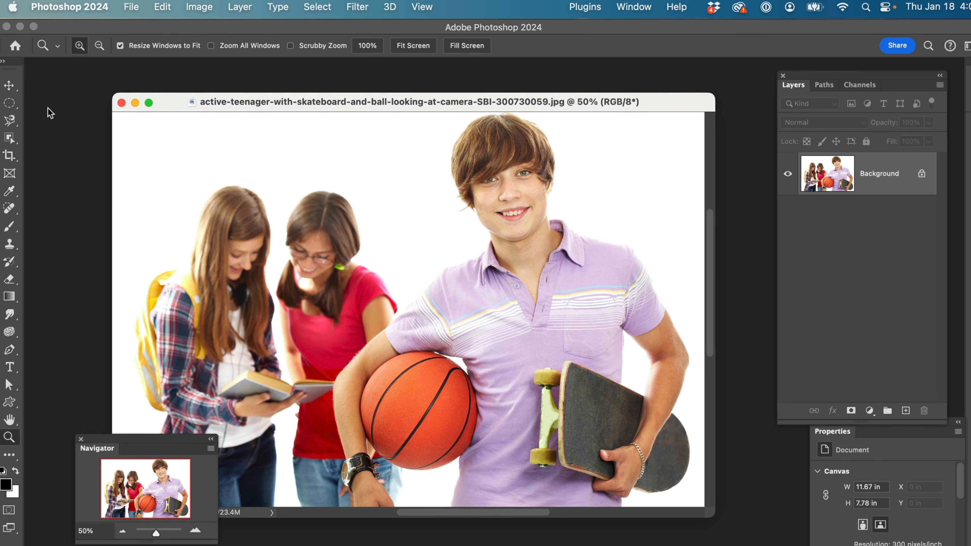
Draw a circular selection about 2.35 in wide around the basketball with the Elliptical Marquee at 100% zoom
click(9, 103)
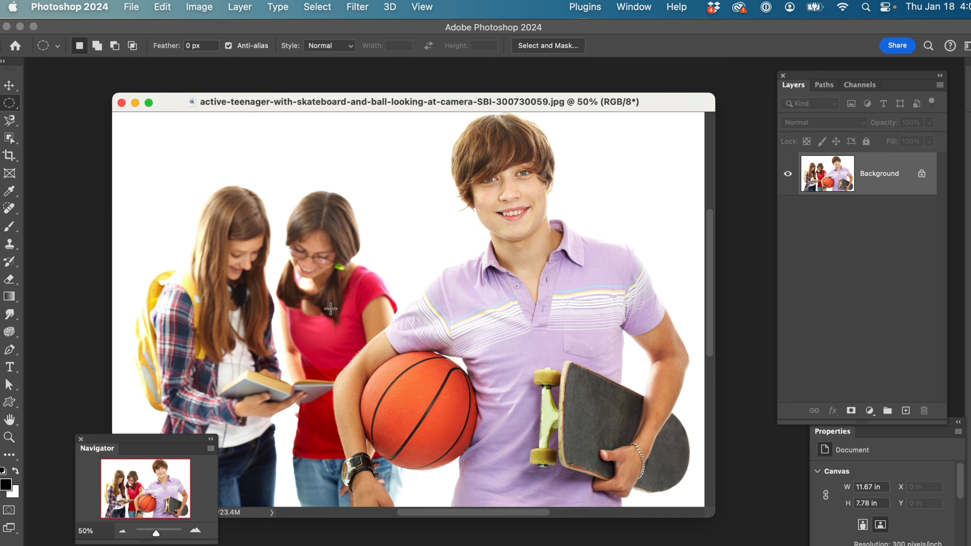
key(z)
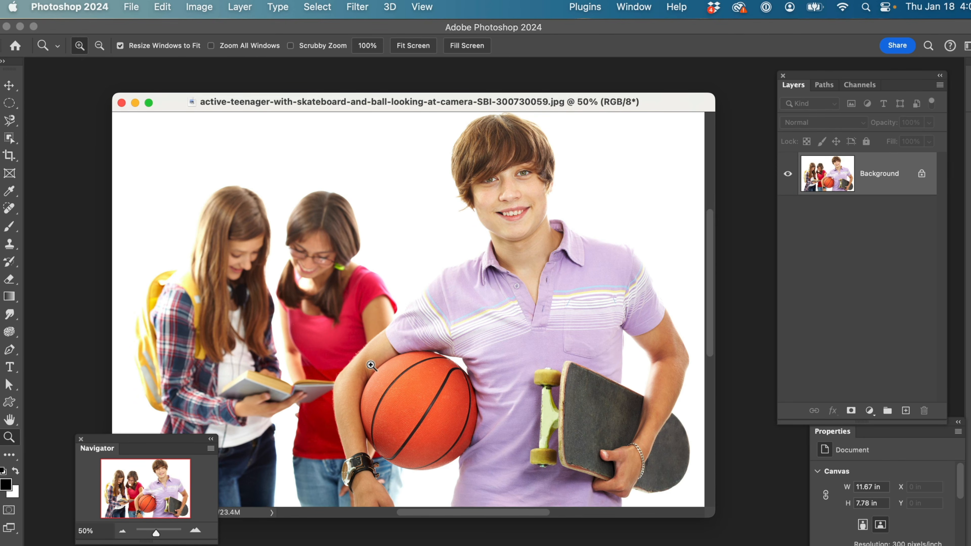
click(371, 365)
click(370, 365)
drag(489, 383, 396, 373)
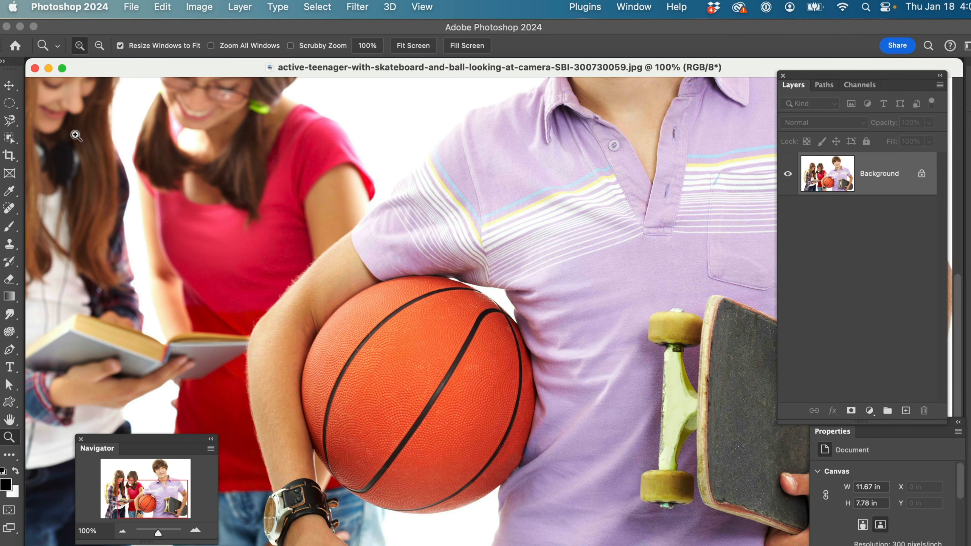
click(9, 103)
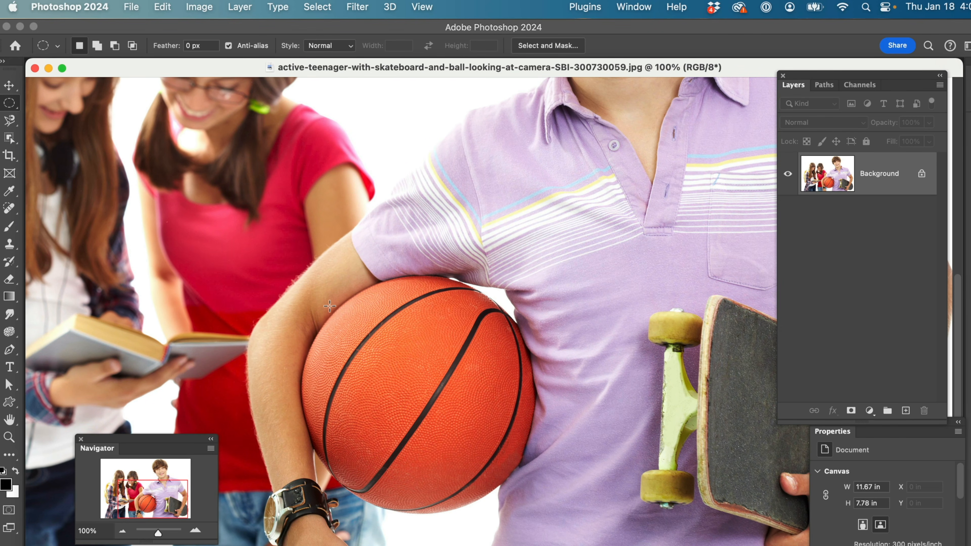
drag(331, 311, 525, 448)
drag(496, 425, 499, 423)
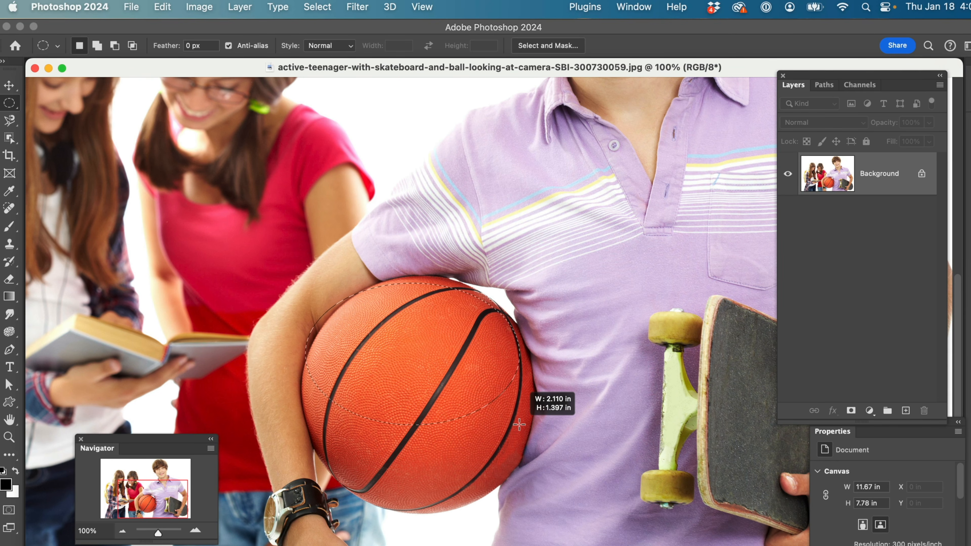
drag(523, 464, 563, 513)
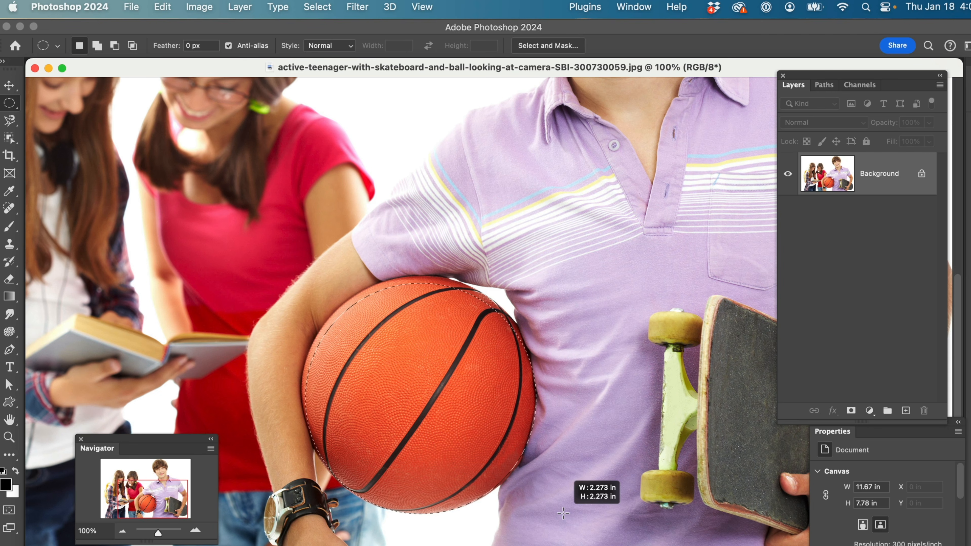
drag(563, 514, 564, 514)
key(space)
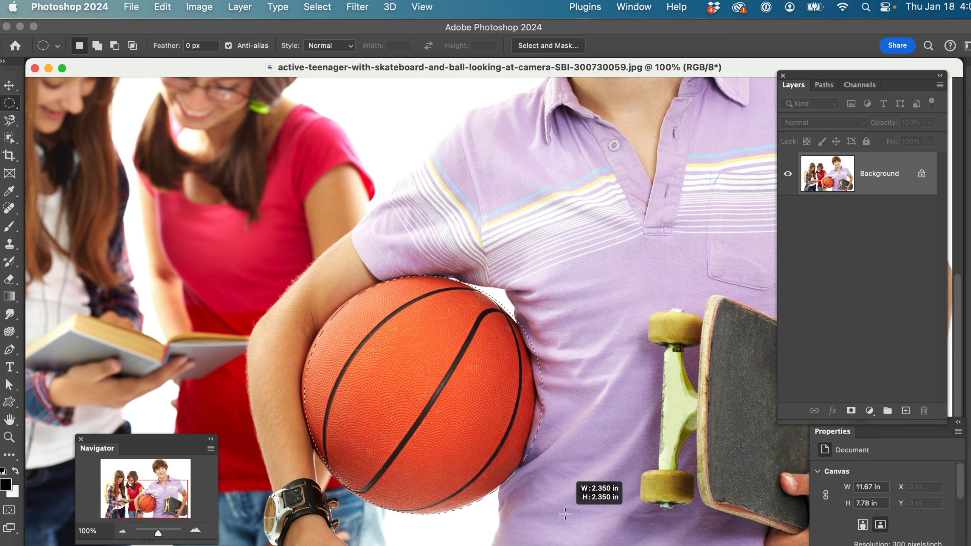
drag(565, 514, 564, 514)
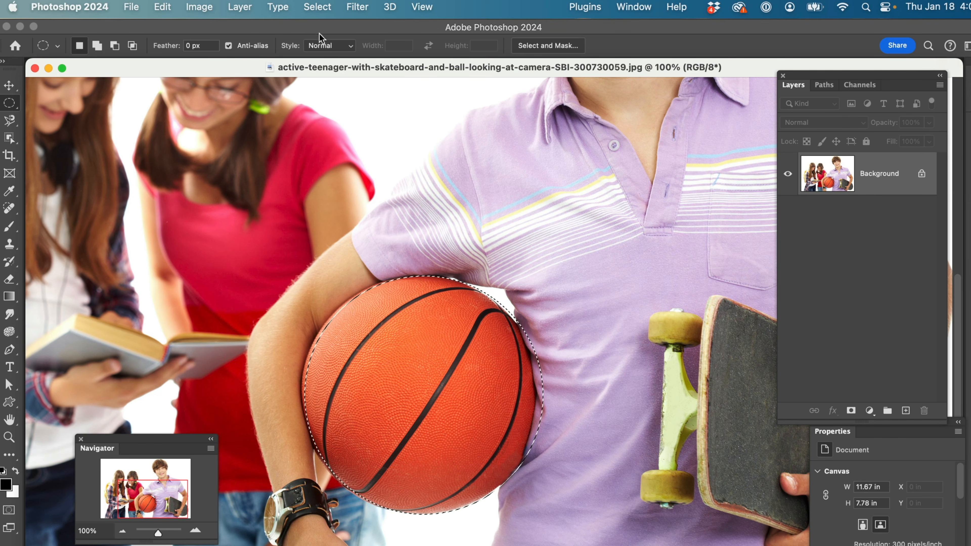
Transform the circular selection to fit the basketball's edges, scaling it to about 98.5%, and apply it
click(318, 8)
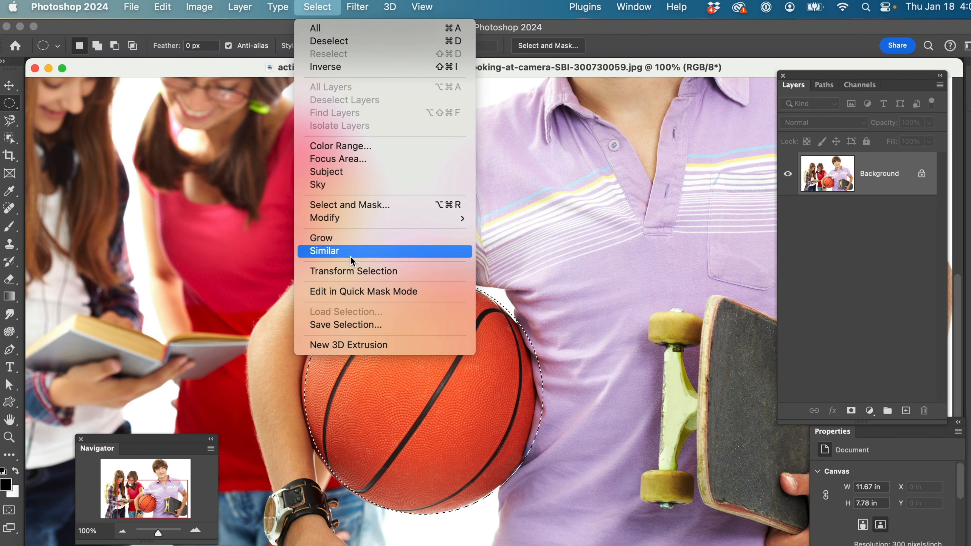
click(343, 271)
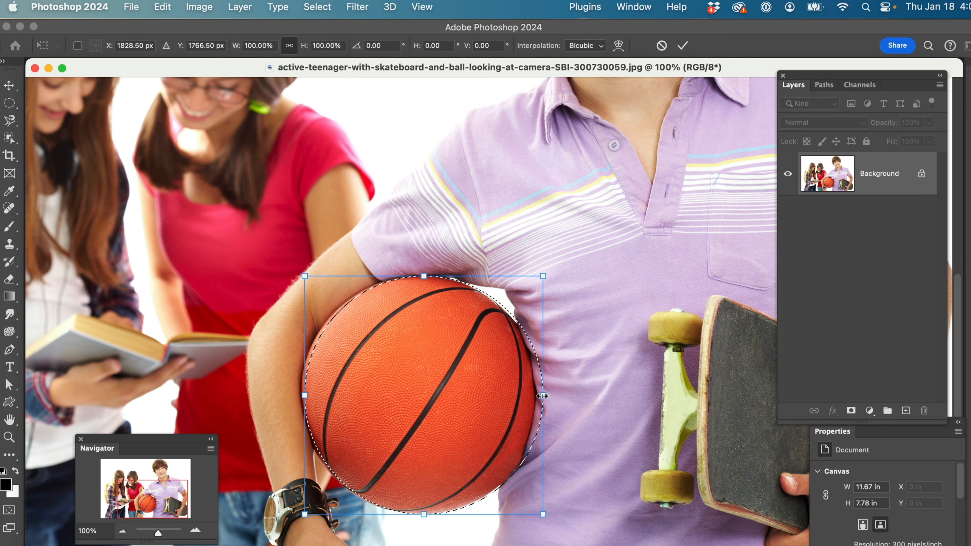
drag(540, 396, 535, 399)
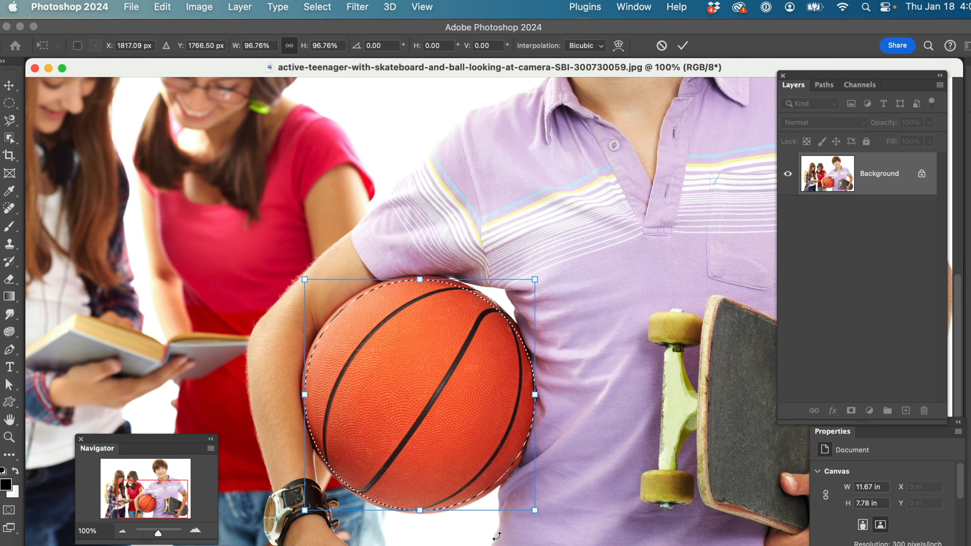
drag(537, 517, 539, 516)
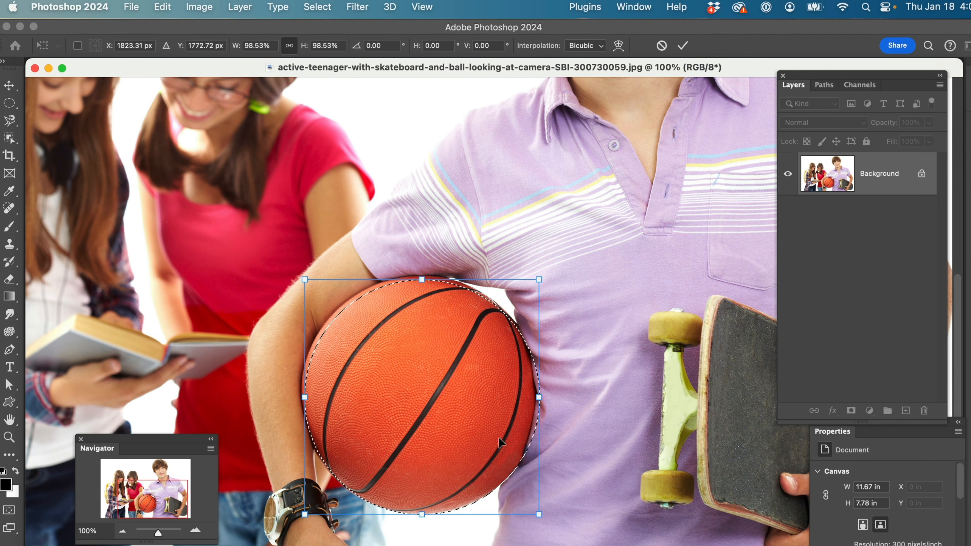
drag(422, 279, 422, 275)
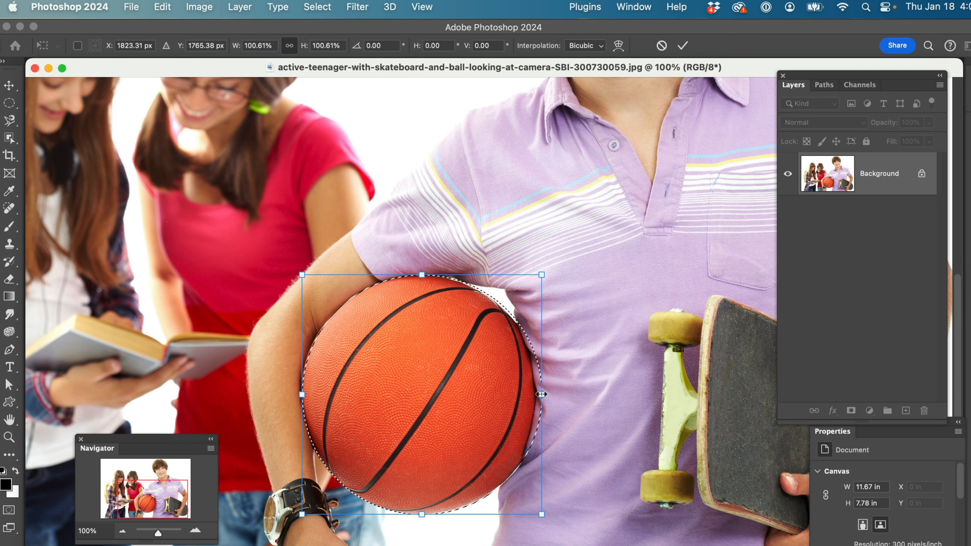
drag(541, 394, 537, 395)
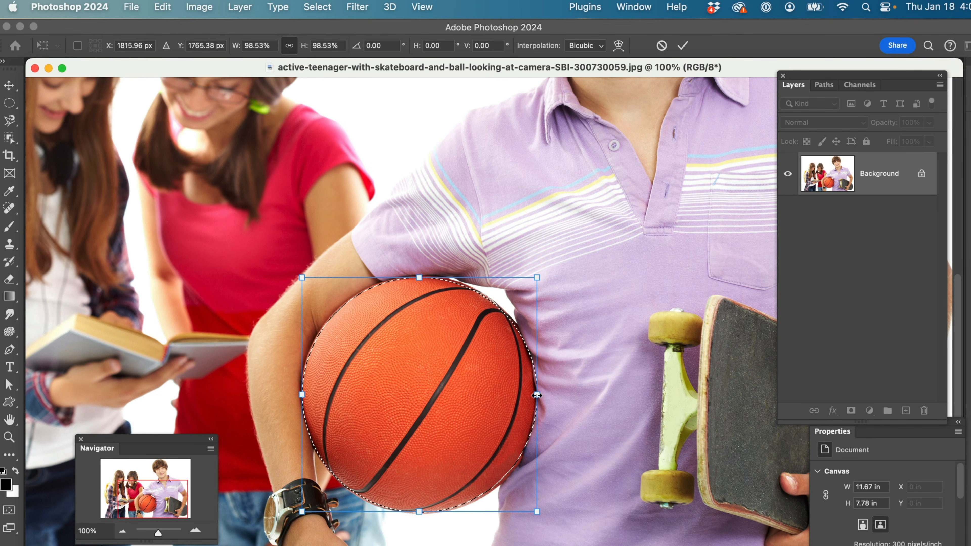
key(Return)
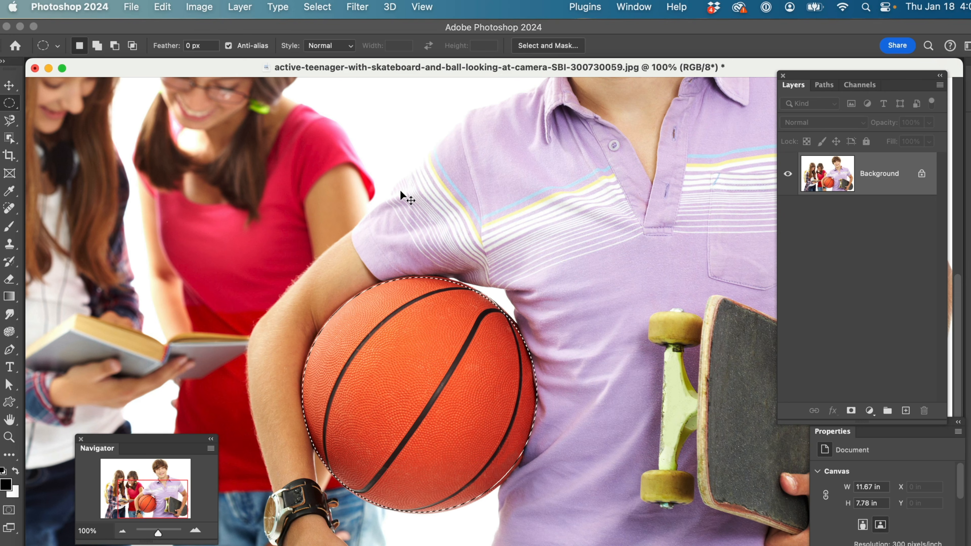
Start a Color Balance adjustment on the basketball with midtones at +1, 0, -100 and the highlights' yellow-blue level at -100
key(super+b)
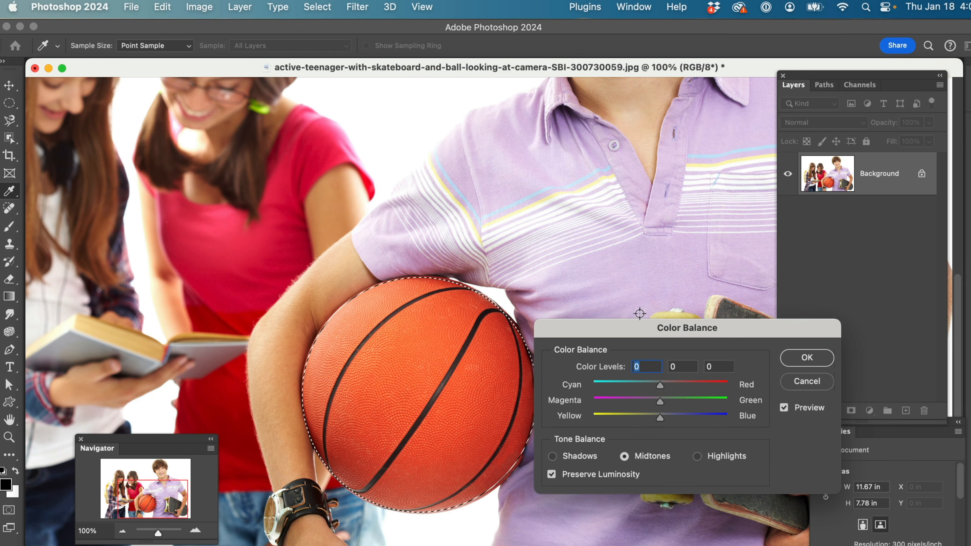
drag(636, 338, 661, 230)
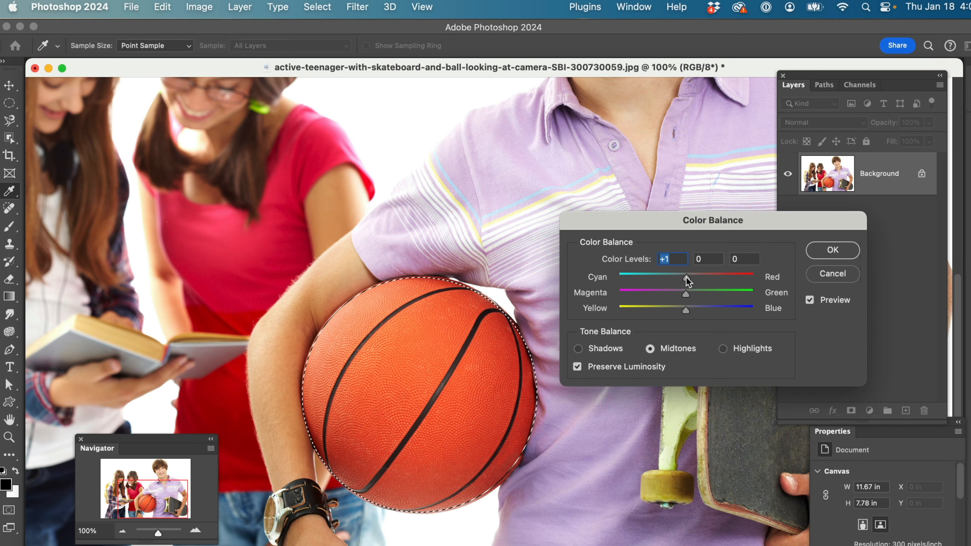
drag(685, 309, 616, 312)
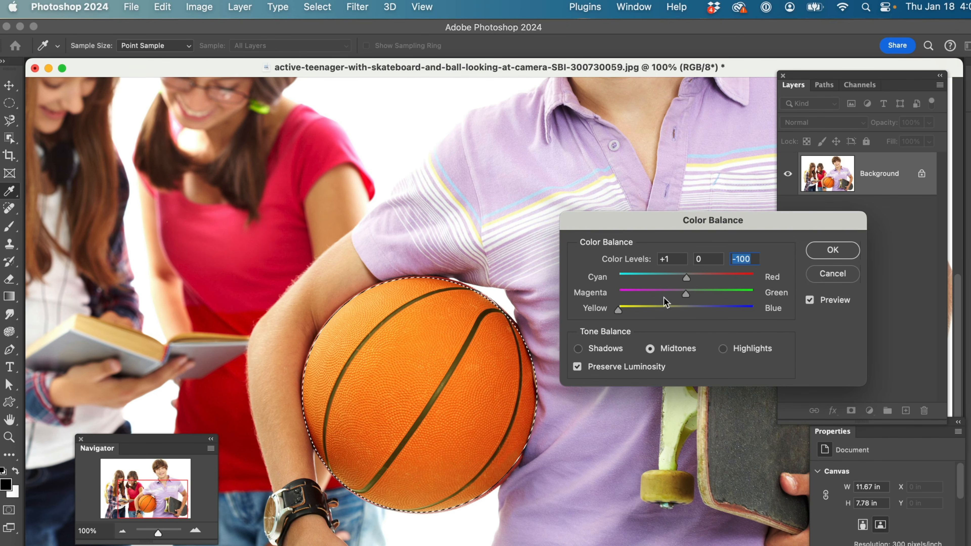
click(723, 349)
drag(679, 310, 618, 312)
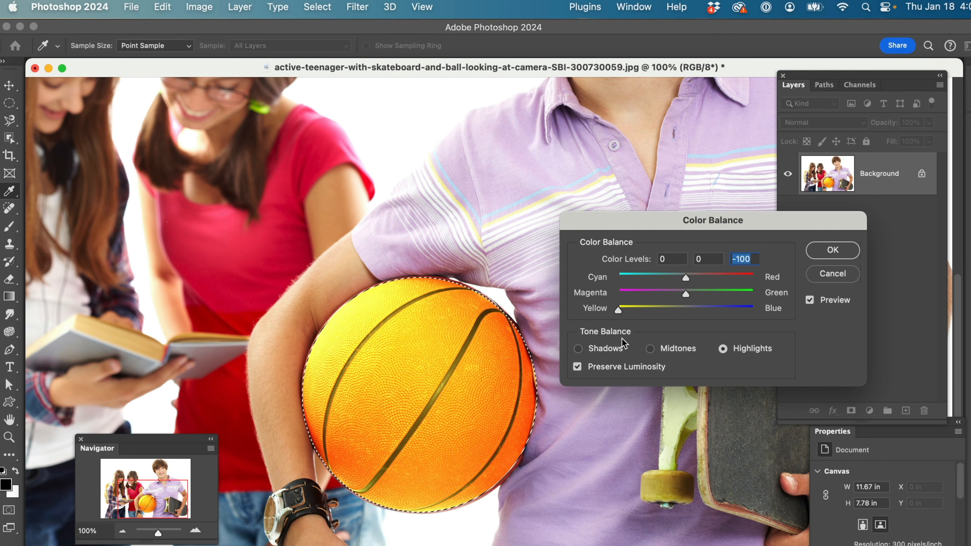
Set the Color Balance shadows to 0, +31, -96 and apply the adjustment to the basketball
click(579, 349)
drag(690, 312, 620, 312)
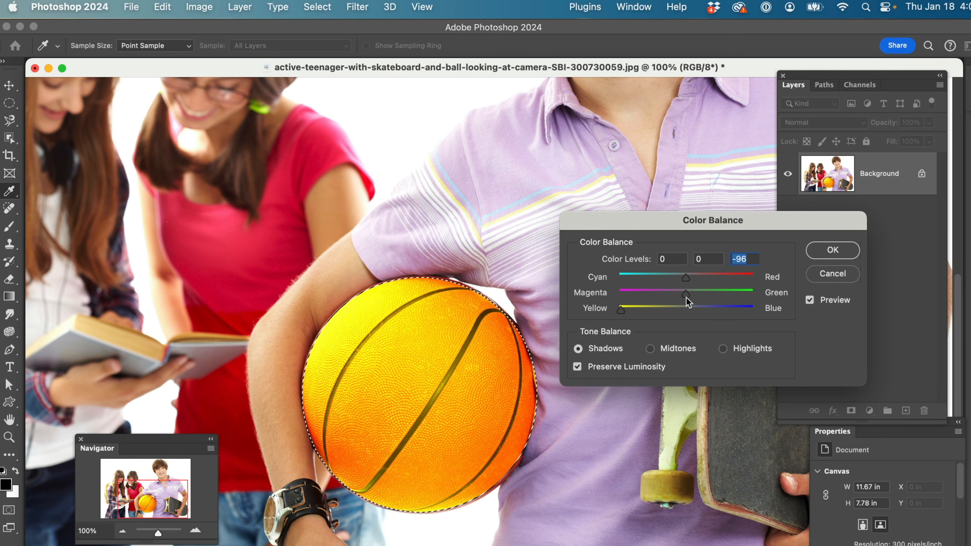
drag(686, 294, 707, 298)
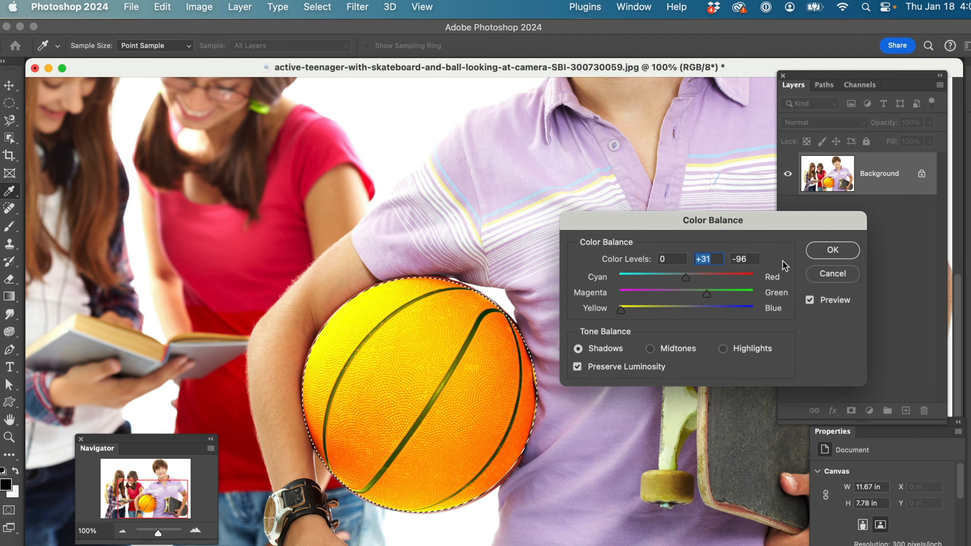
click(832, 253)
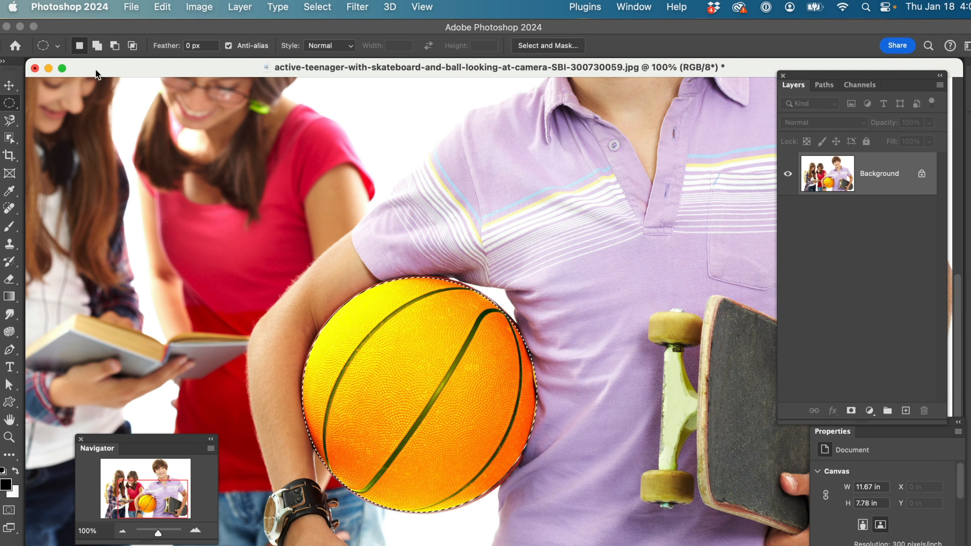
Revert the teenager photo to its last saved version
click(132, 8)
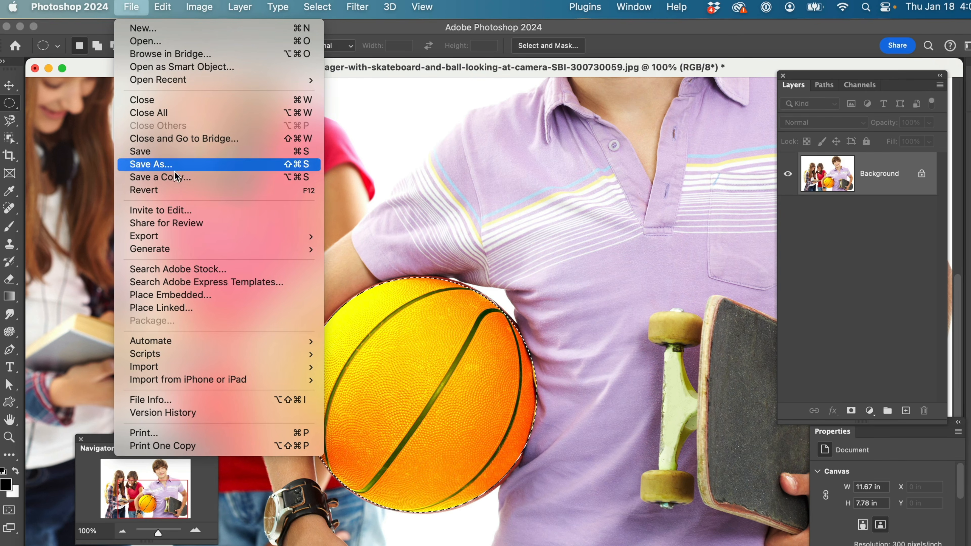
click(171, 191)
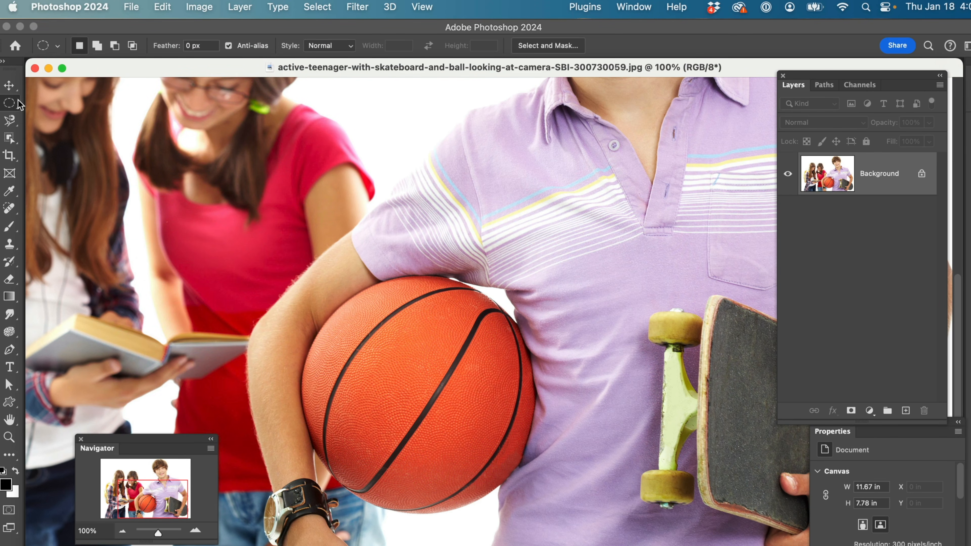
Try a Single Row Marquee selection across the photo, deselect it, and switch to the Rectangular Marquee tool
right_click(15, 109)
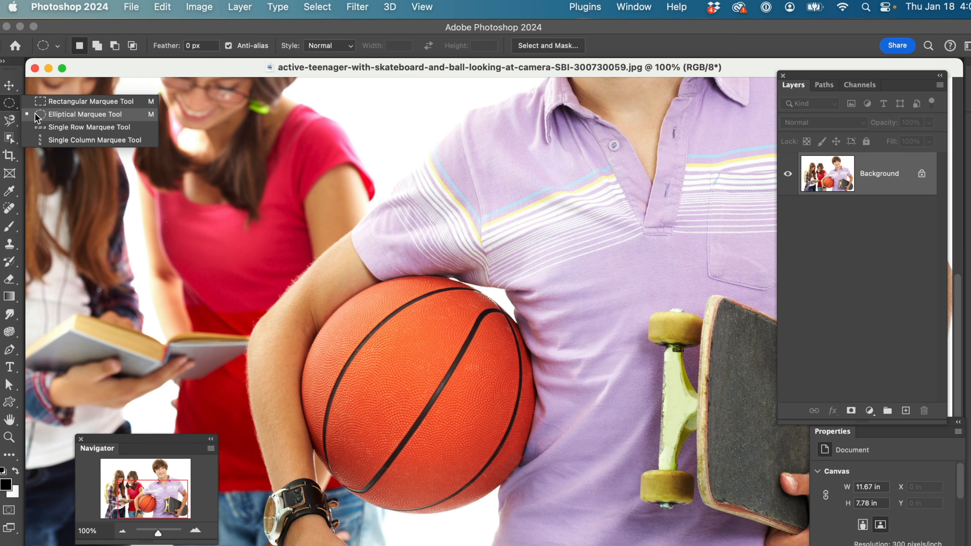
click(38, 127)
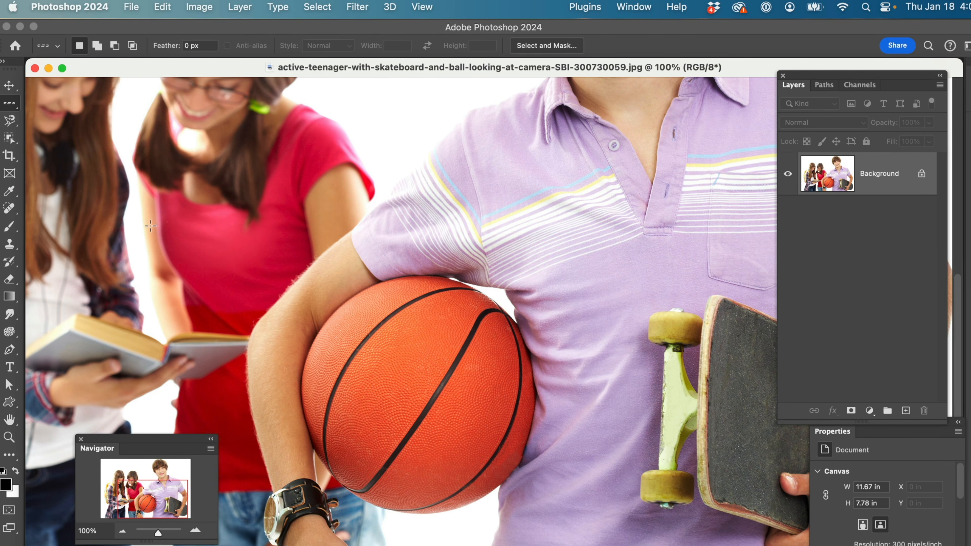
click(241, 224)
key(super+d)
right_click(20, 110)
click(30, 104)
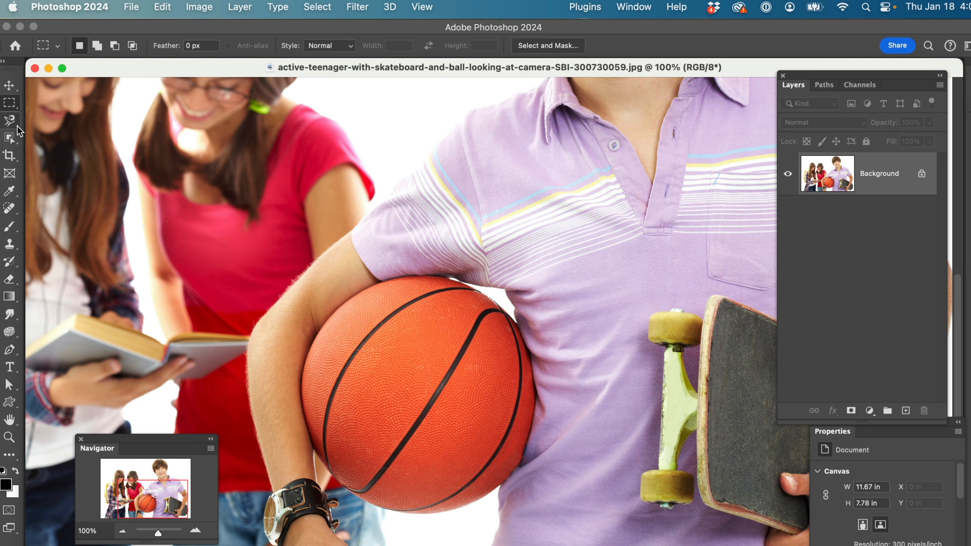
Draw a rough freehand selection around the teenager's wristwatch with the Lasso tool, clearing any earlier attempt
click(9, 120)
right_click(9, 120)
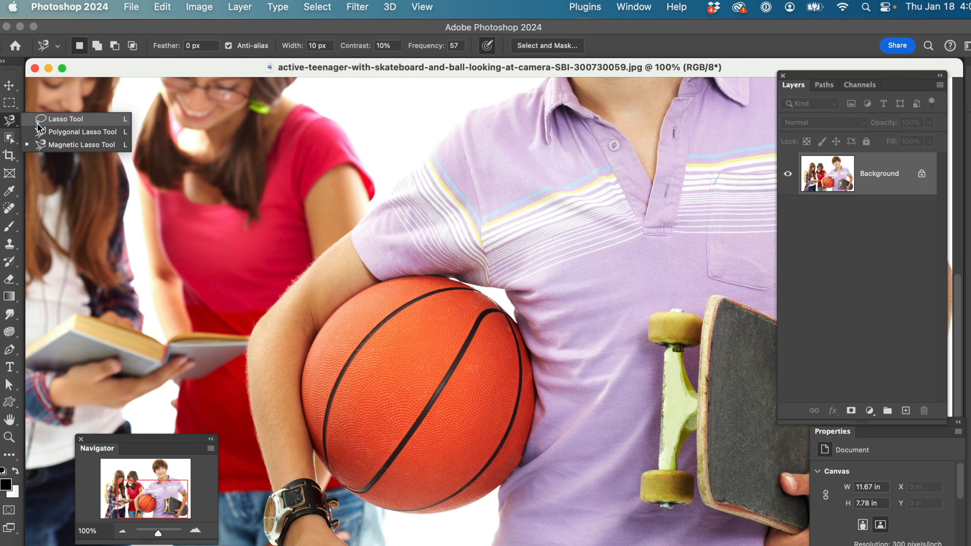
click(62, 123)
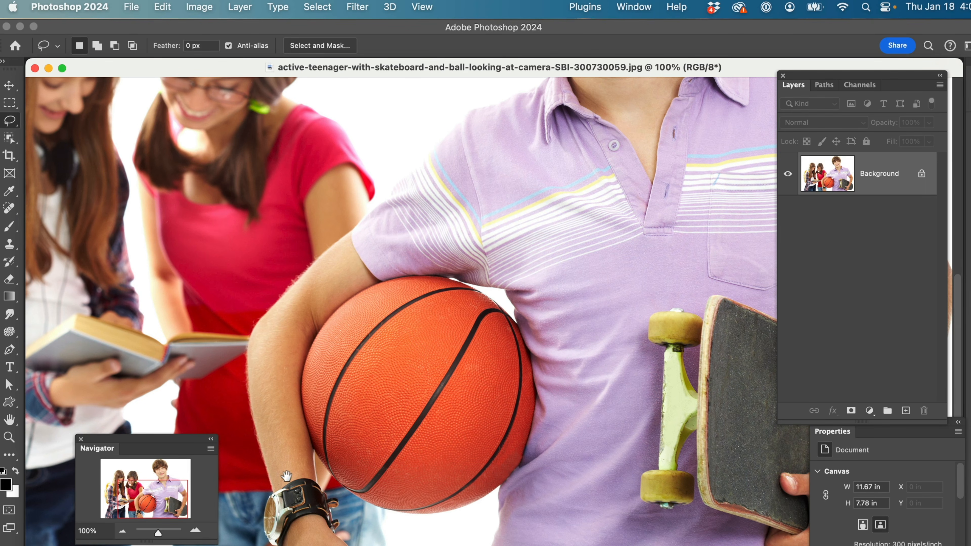
drag(286, 476, 299, 403)
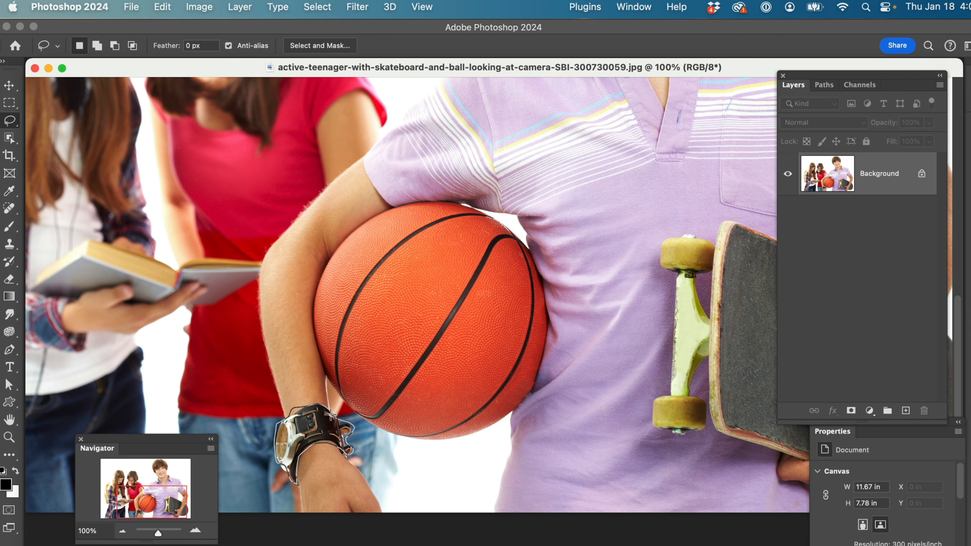
drag(334, 414, 334, 415)
key(super+d)
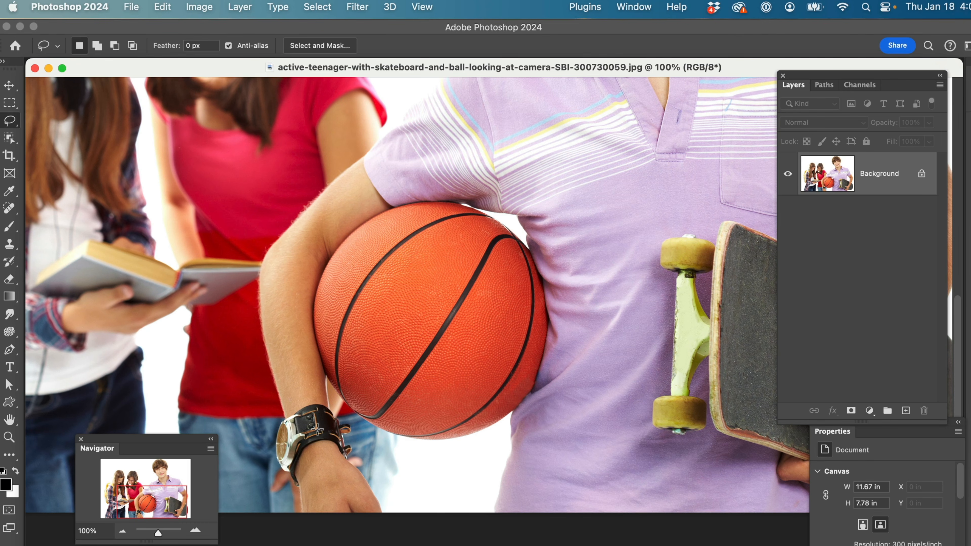
Subtract the excess skin above the watch strap's upper edge from the selection with the Lasso tool, working at 400% zoom
key(z)
double_click(318, 431)
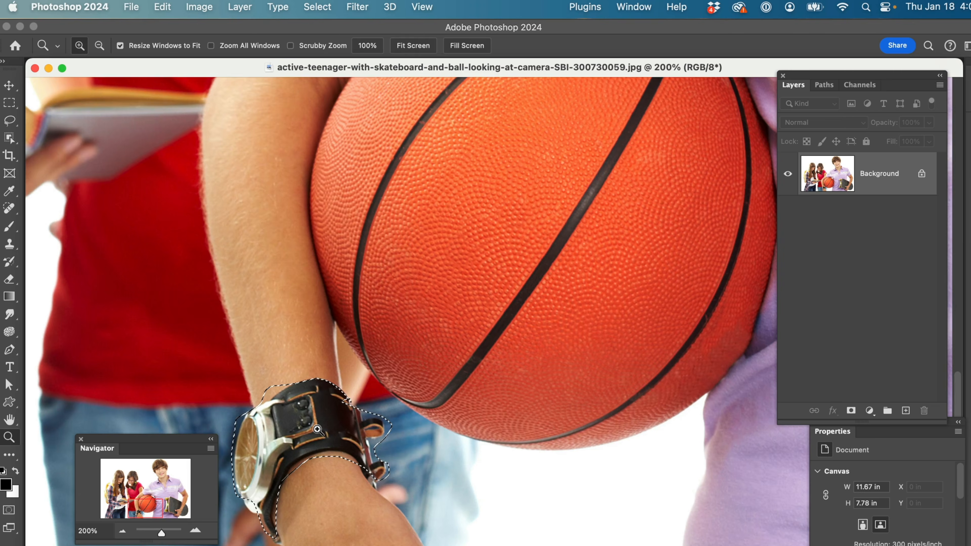
click(318, 429)
drag(373, 463, 519, 428)
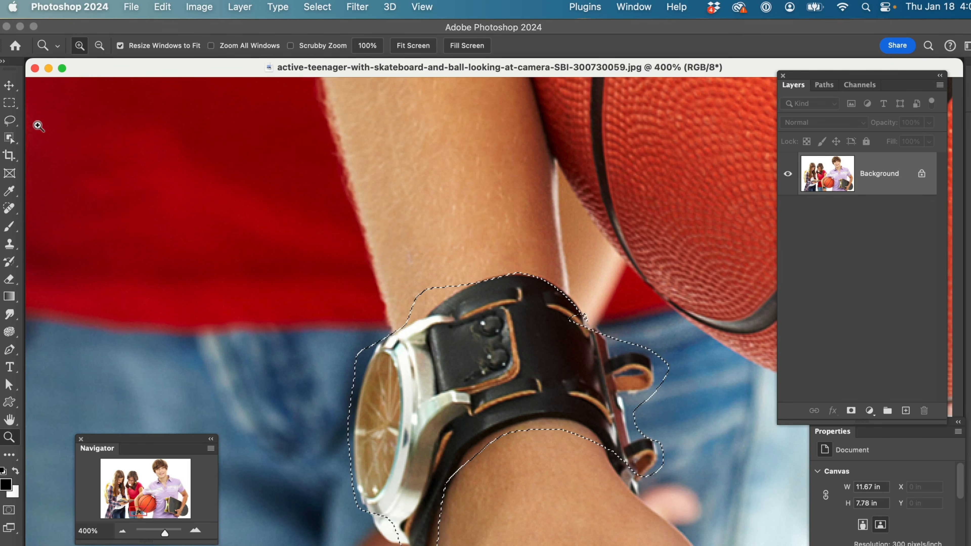
click(9, 120)
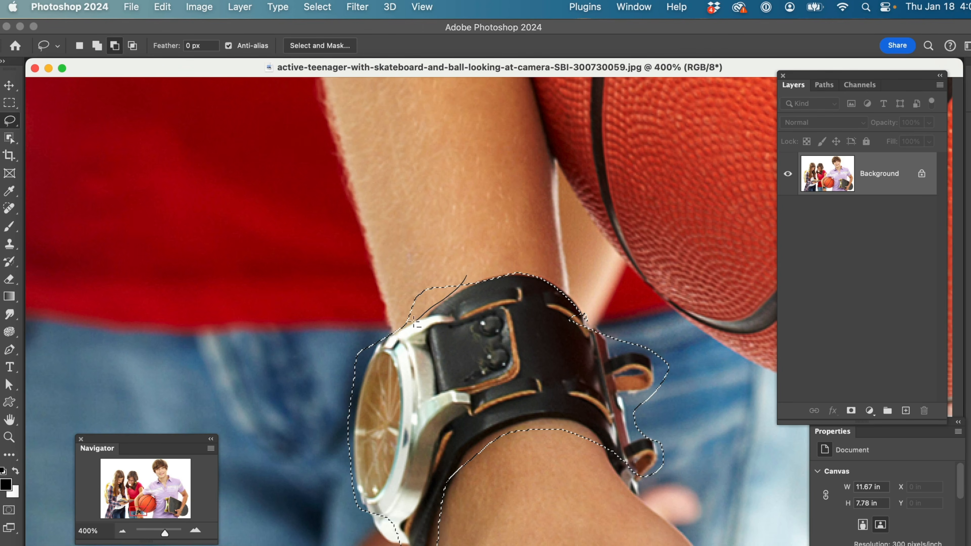
drag(367, 276, 368, 277)
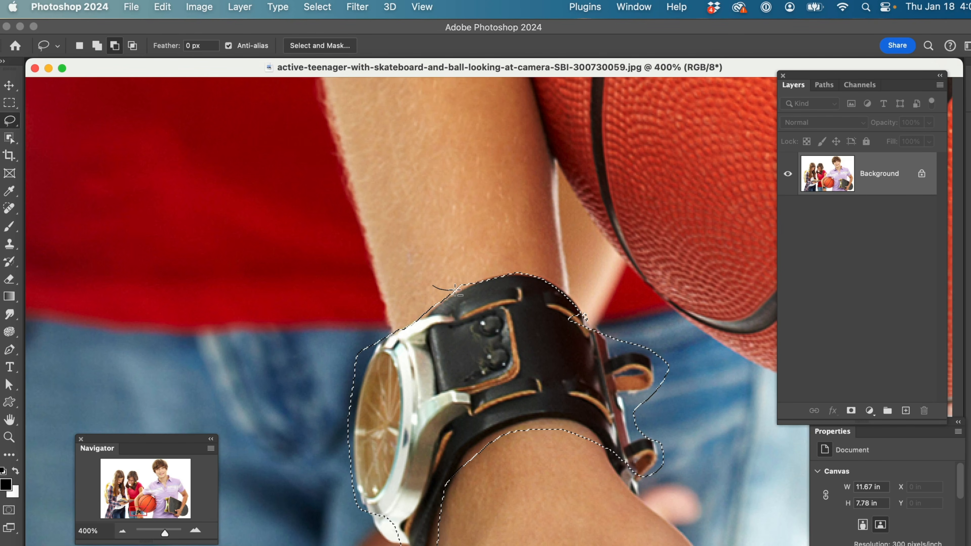
drag(475, 276, 476, 276)
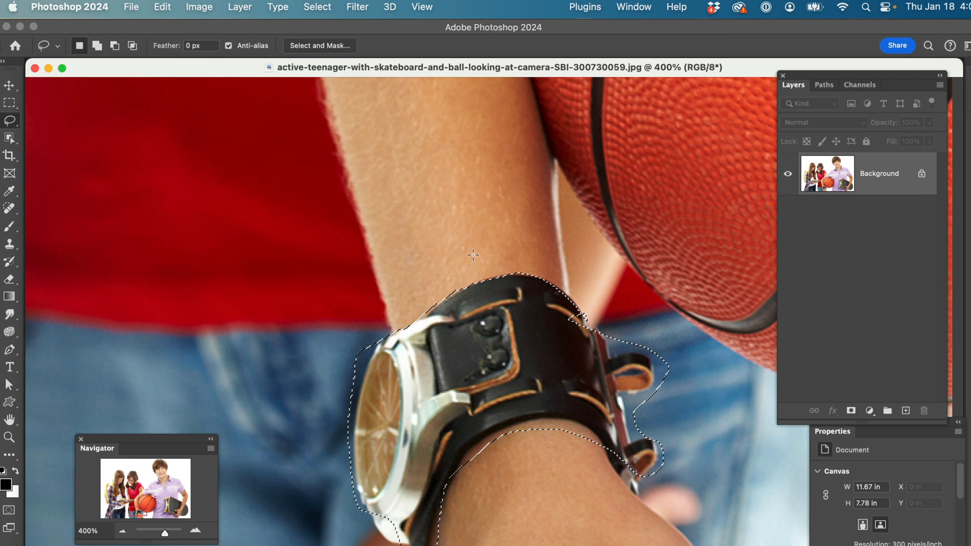
Refine the selection along the outer edge of the watch face, subtracting the surplus background and adding back clipped parts of the case
drag(379, 316, 364, 384)
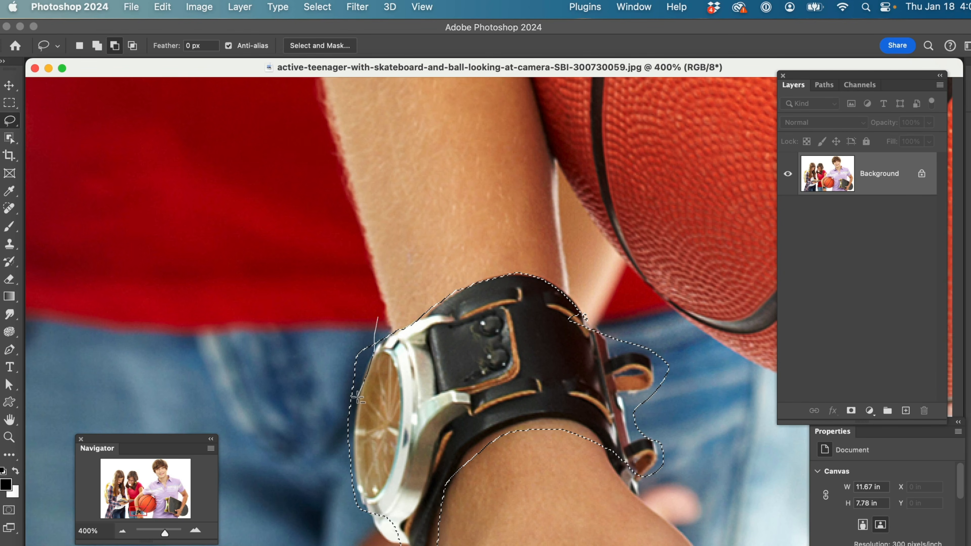
mouse_move(345, 436)
mouse_down()
mouse_move(316, 399)
mouse_move(351, 321)
mouse_up()
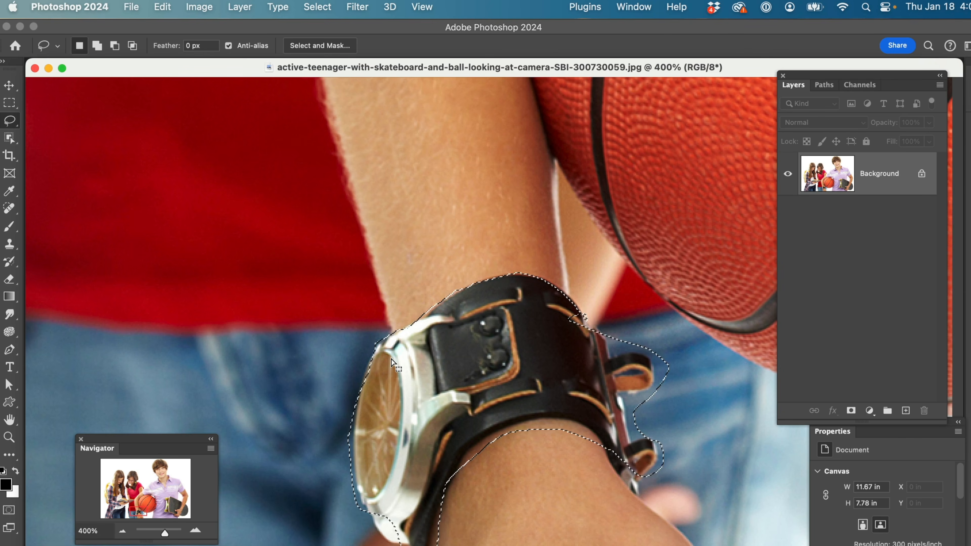
key(shift)
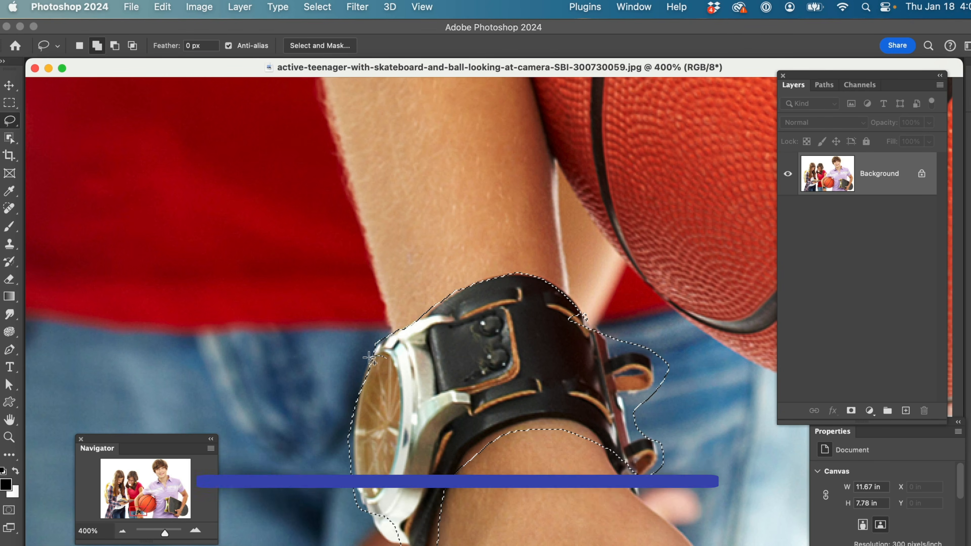
drag(361, 383, 365, 414)
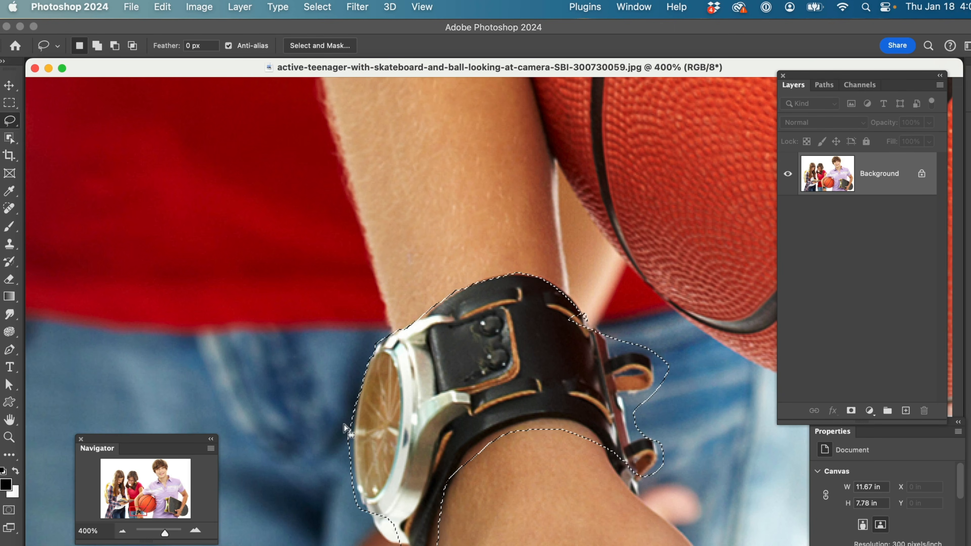
key(alt)
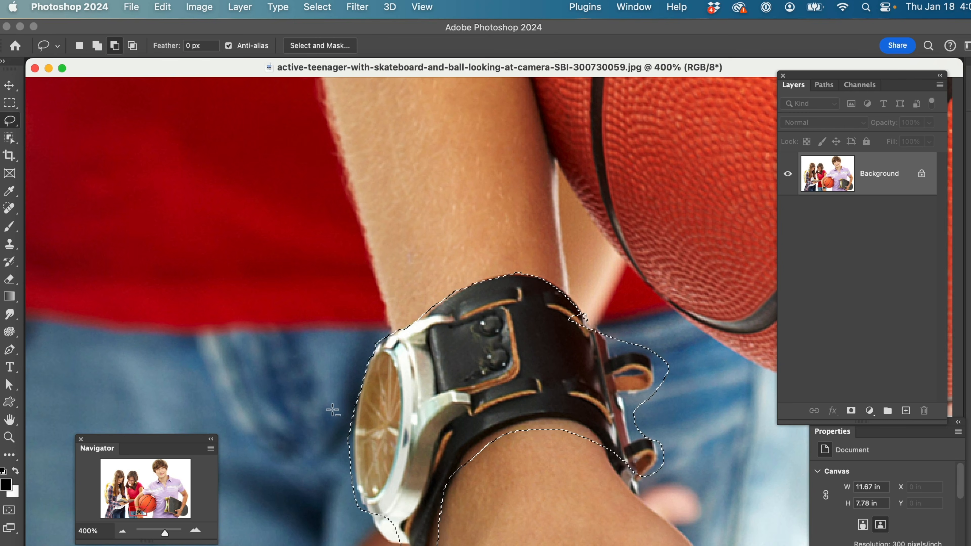
drag(347, 388, 351, 416)
mouse_move(354, 458)
mouse_down()
mouse_move(350, 494)
mouse_move(332, 474)
mouse_move(345, 396)
mouse_up()
drag(348, 432, 347, 431)
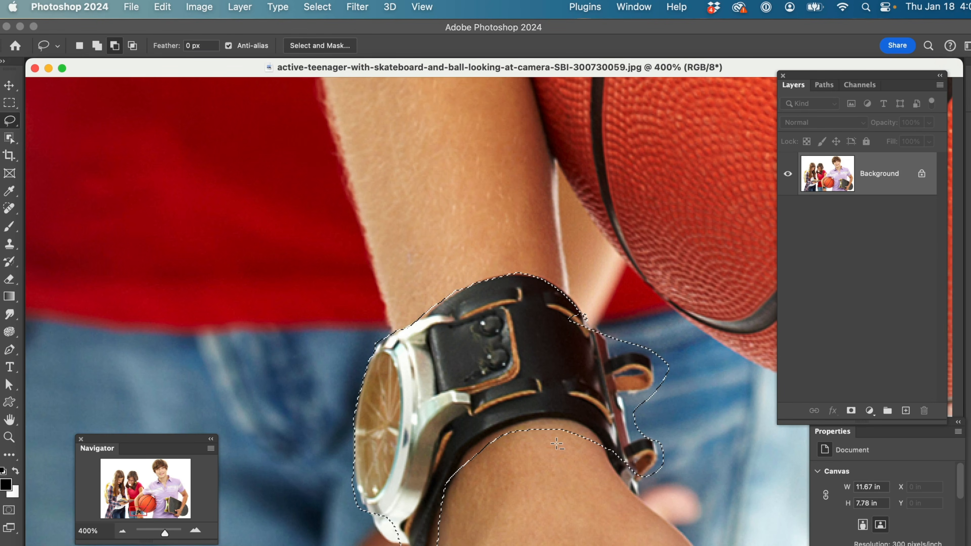
Subtract the wrist skin below the strap from the selection and add the missed tip of the lower buckle
mouse_move(601, 463)
mouse_down()
mouse_move(606, 446)
mouse_move(579, 419)
mouse_move(530, 412)
mouse_move(461, 460)
mouse_move(463, 482)
mouse_move(570, 490)
mouse_move(609, 447)
mouse_up()
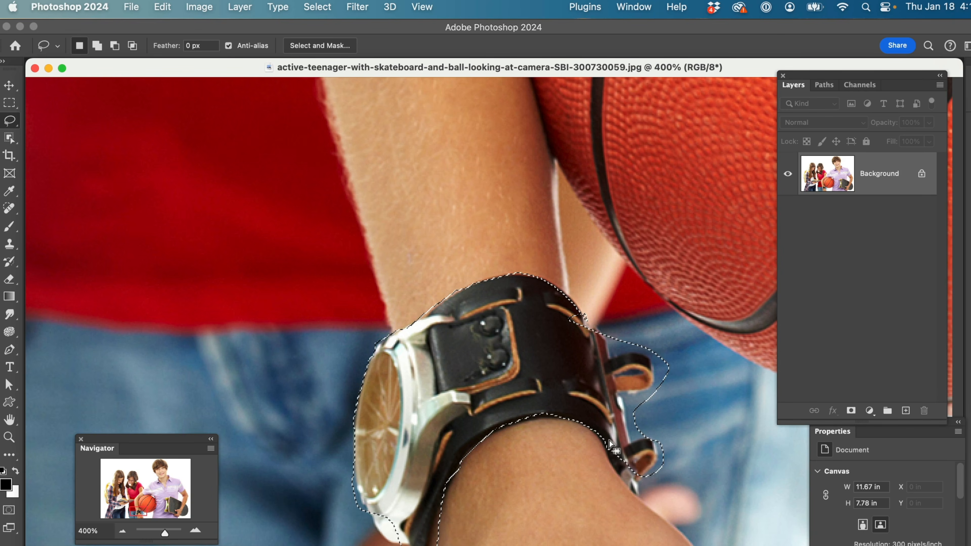
key(shift)
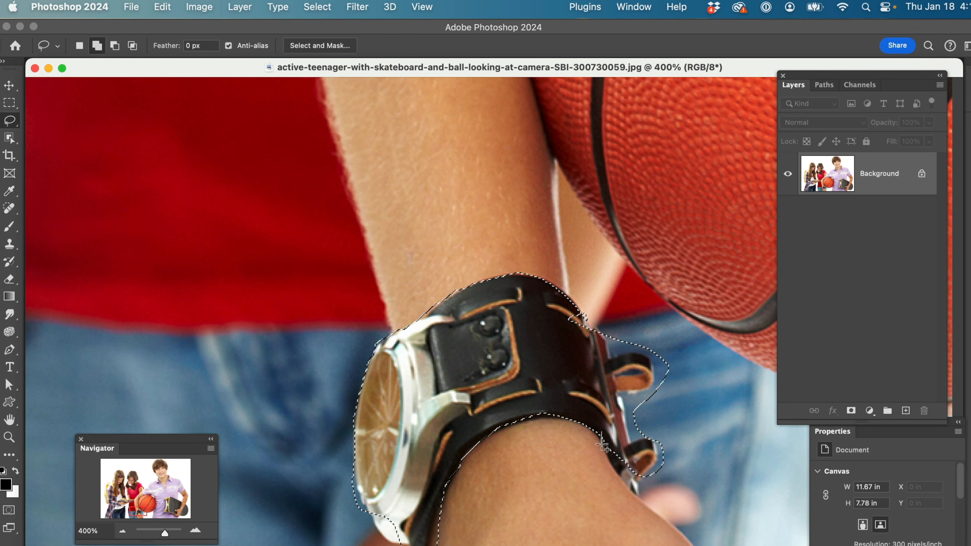
mouse_move(624, 478)
mouse_down()
mouse_move(645, 489)
mouse_move(651, 470)
mouse_move(635, 495)
mouse_move(622, 470)
mouse_move(646, 480)
mouse_move(650, 495)
mouse_up()
Add the missed strap edge near the buckle and subtract the background around both buckle loops from the selection
key(shift)
key(alt)
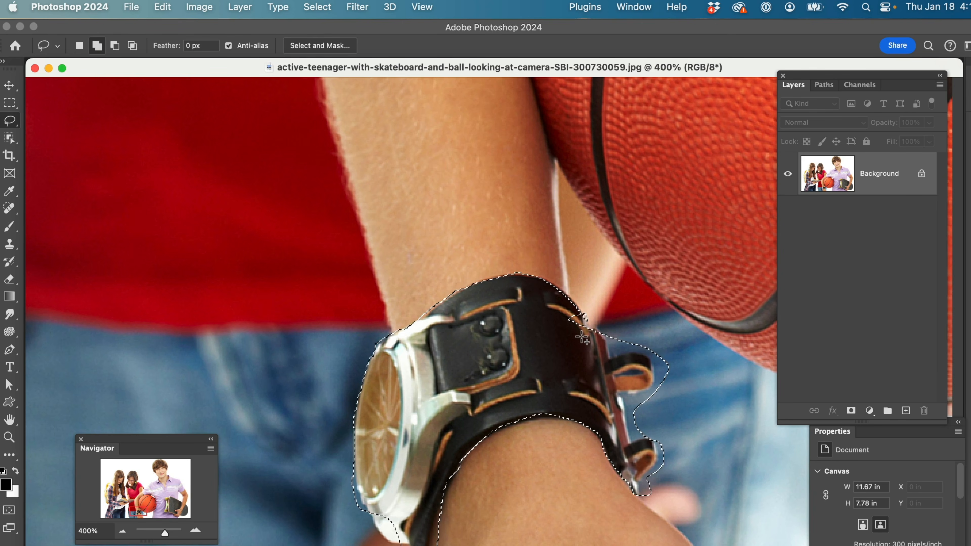
mouse_move(586, 335)
mouse_down()
mouse_move(589, 321)
mouse_move(569, 317)
mouse_move(561, 334)
mouse_up()
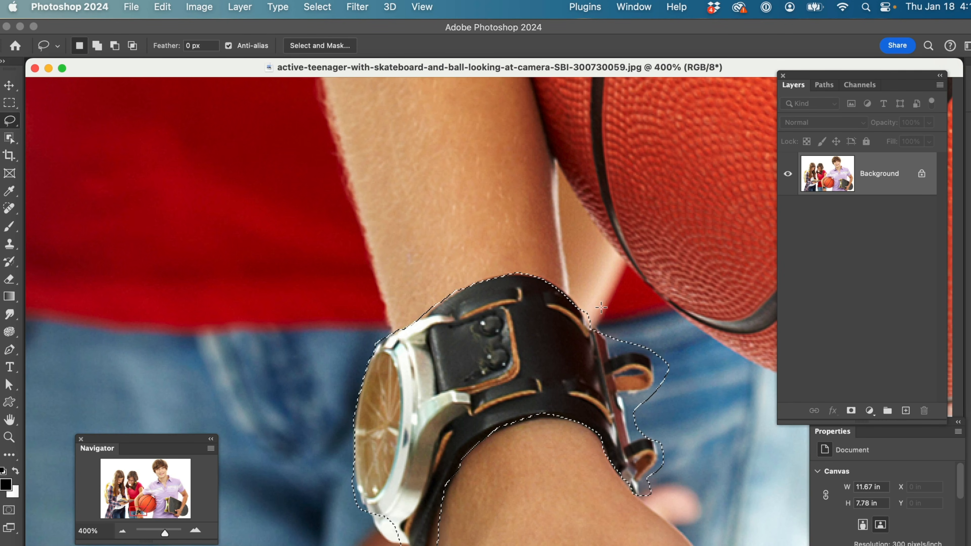
drag(584, 301, 582, 310)
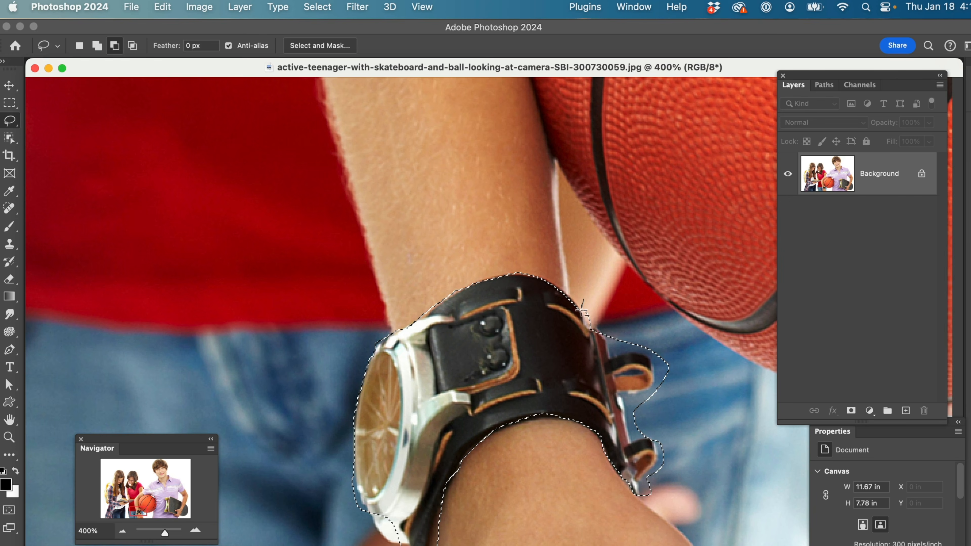
mouse_move(610, 337)
mouse_down()
mouse_move(612, 356)
mouse_move(660, 363)
mouse_move(671, 346)
mouse_move(616, 304)
mouse_up()
mouse_move(655, 350)
mouse_down()
mouse_move(681, 408)
mouse_move(688, 363)
mouse_move(665, 352)
mouse_up()
drag(676, 390, 661, 387)
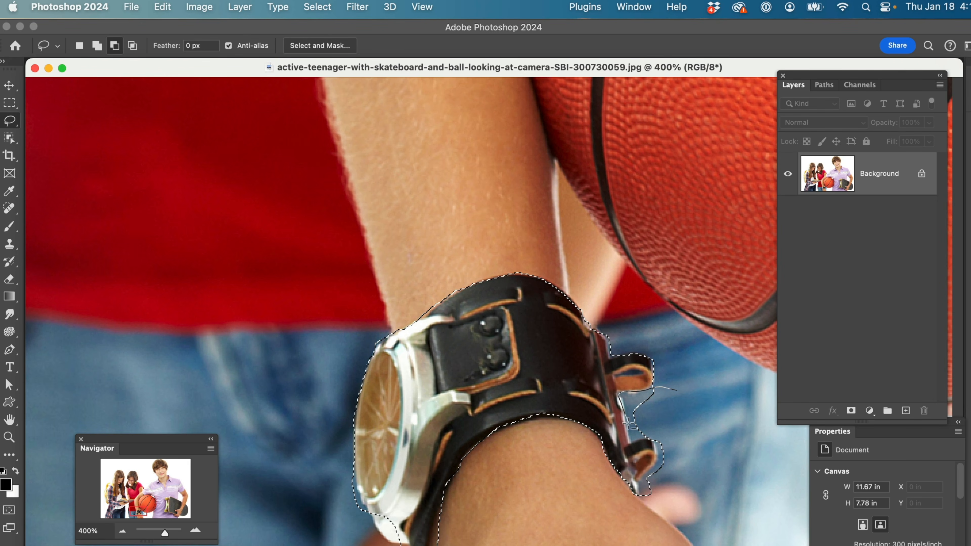
mouse_move(630, 439)
mouse_down()
mouse_move(673, 435)
mouse_move(681, 411)
mouse_move(651, 467)
mouse_up()
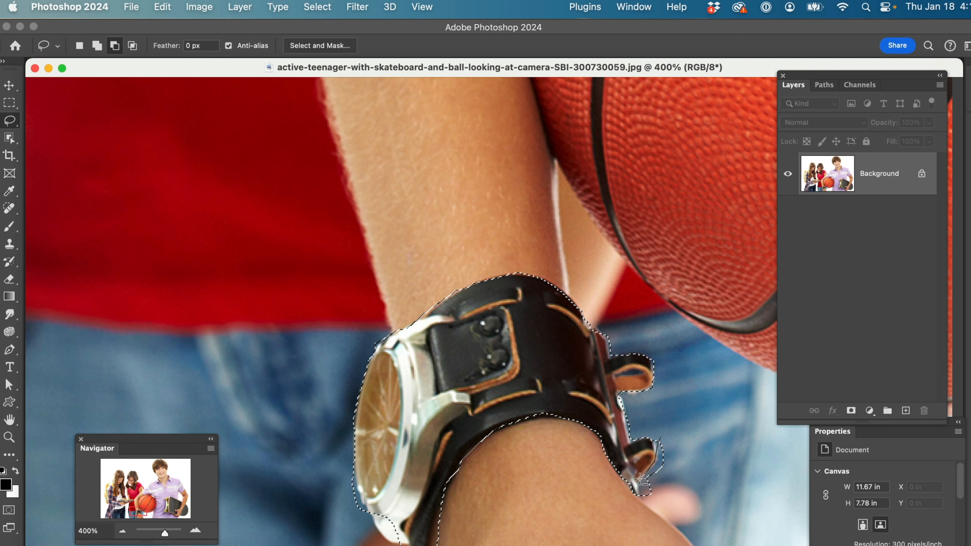
mouse_move(683, 507)
mouse_down()
mouse_move(695, 472)
mouse_move(688, 441)
mouse_up()
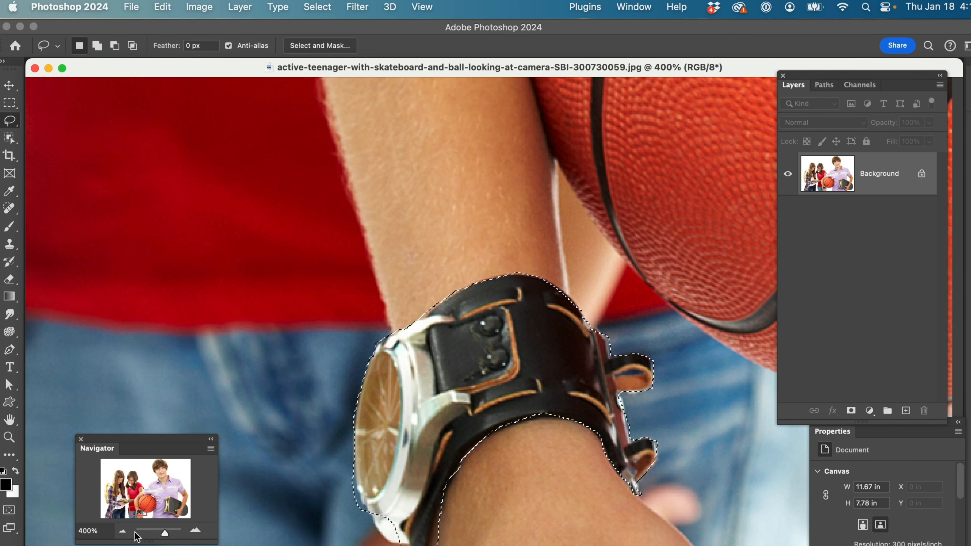
Return to 100% zoom and copy the selected watch onto a new layer
click(120, 535)
click(121, 535)
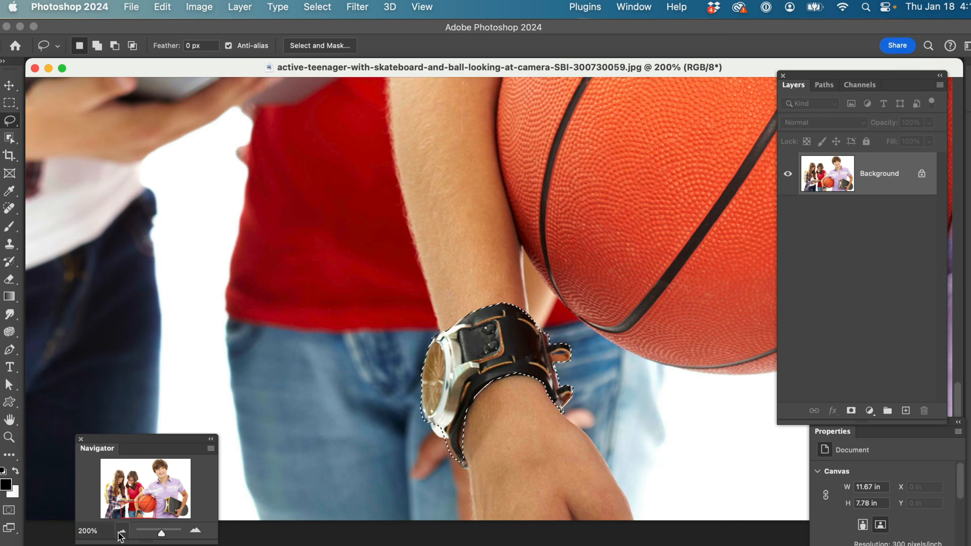
click(121, 535)
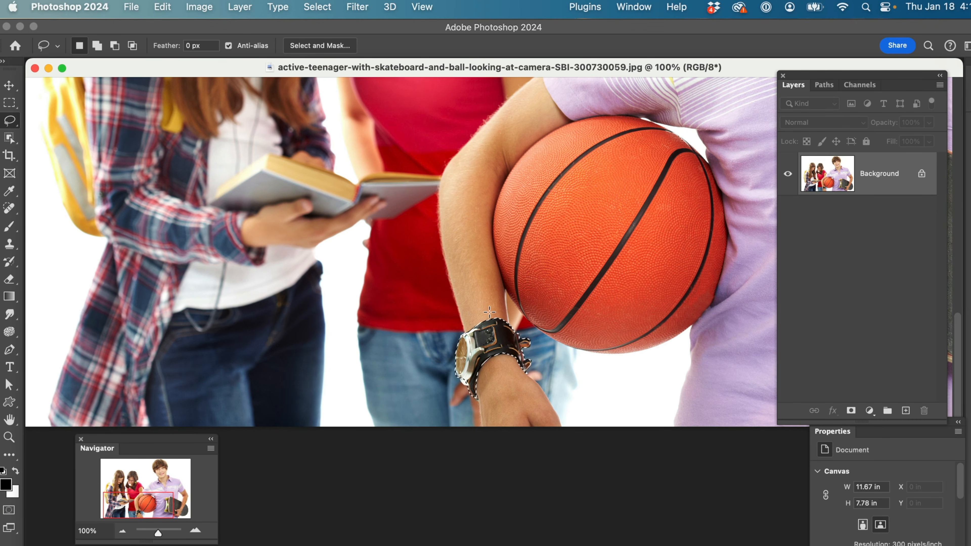
key(super+j)
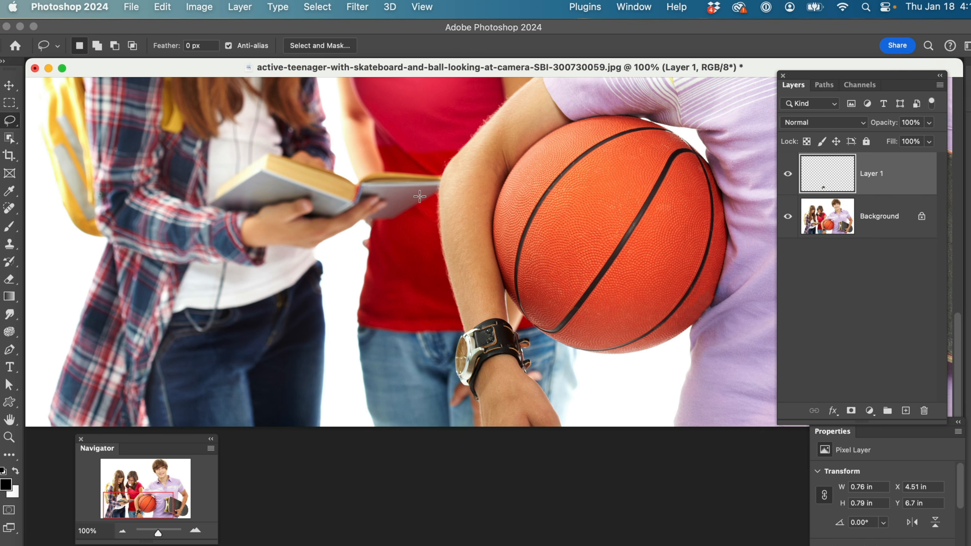
Open Color Balance for the watch layer and set the midtones to +85, -55, -82
key(super+b)
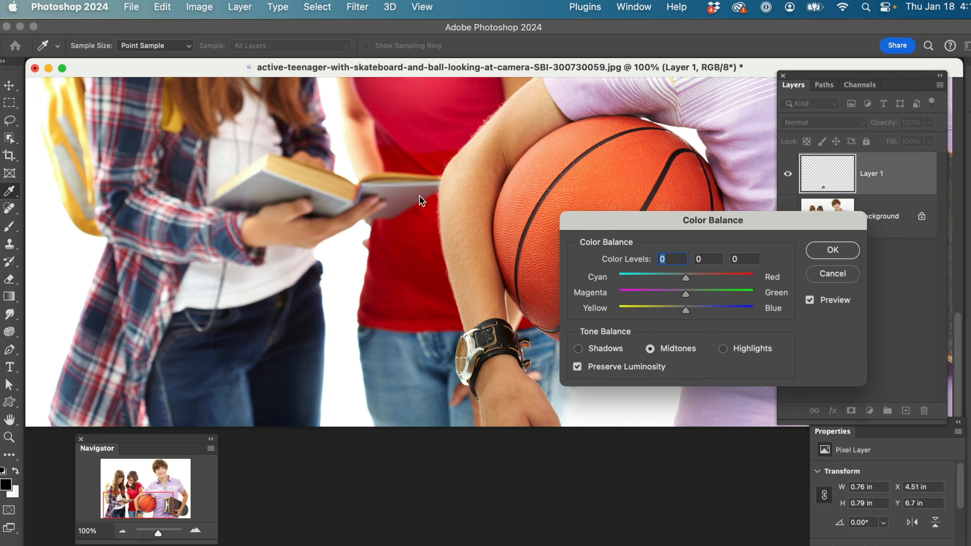
drag(639, 221, 120, 216)
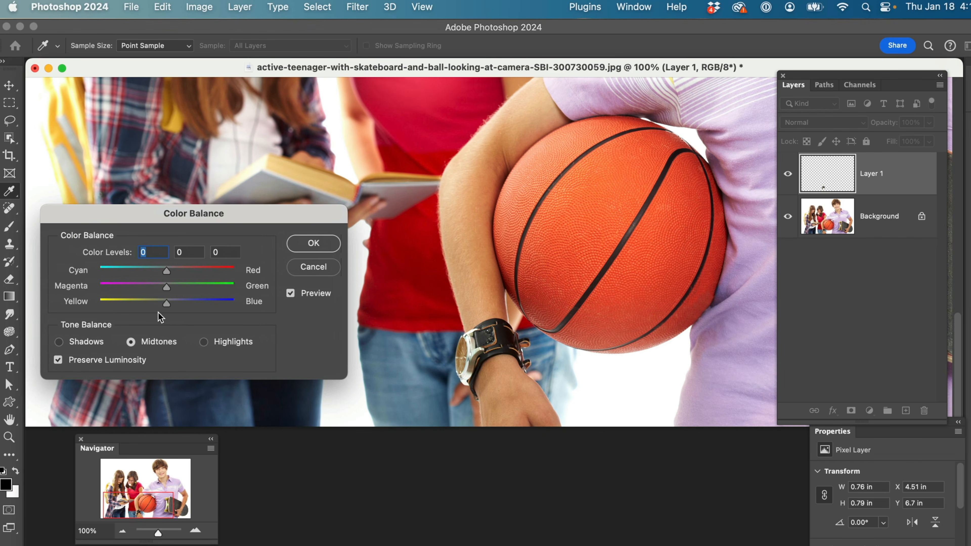
drag(167, 304, 112, 305)
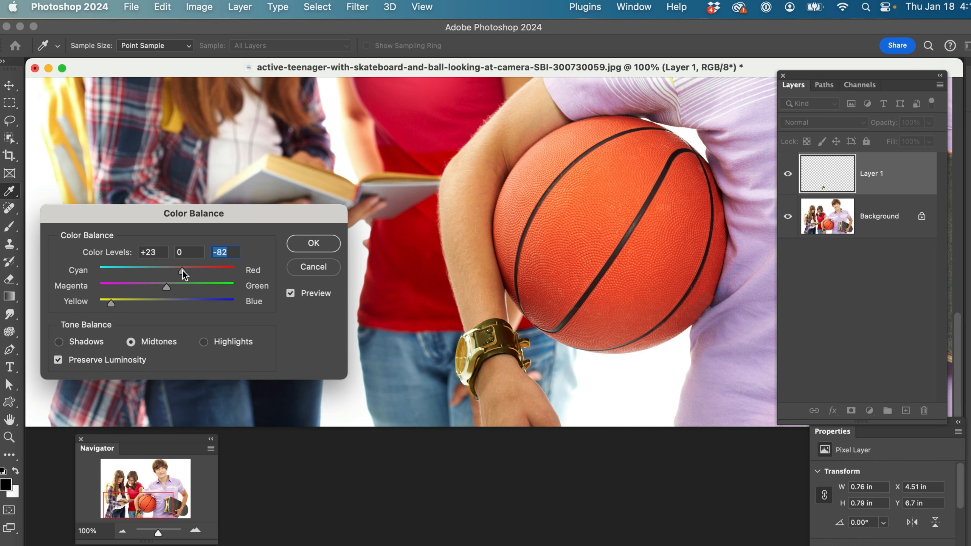
drag(184, 274, 224, 275)
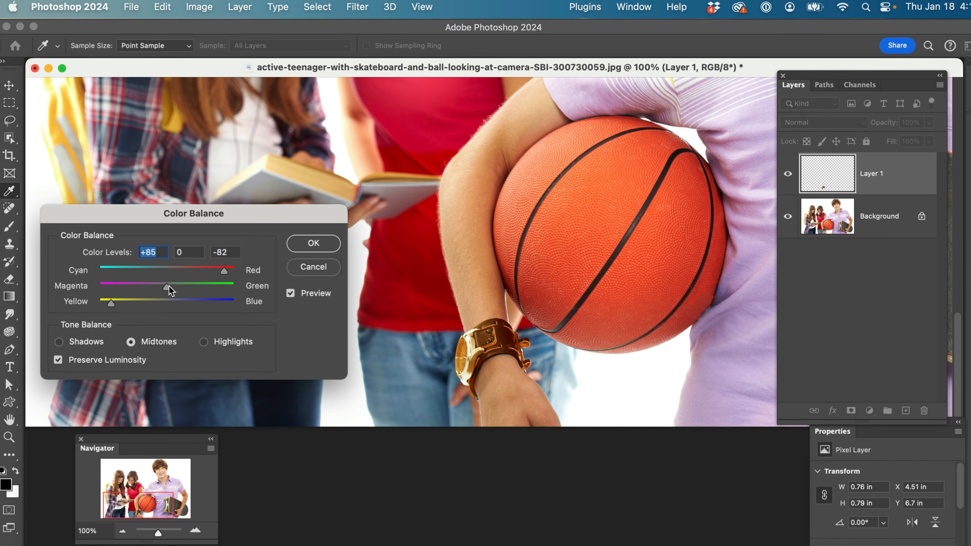
drag(167, 286, 129, 287)
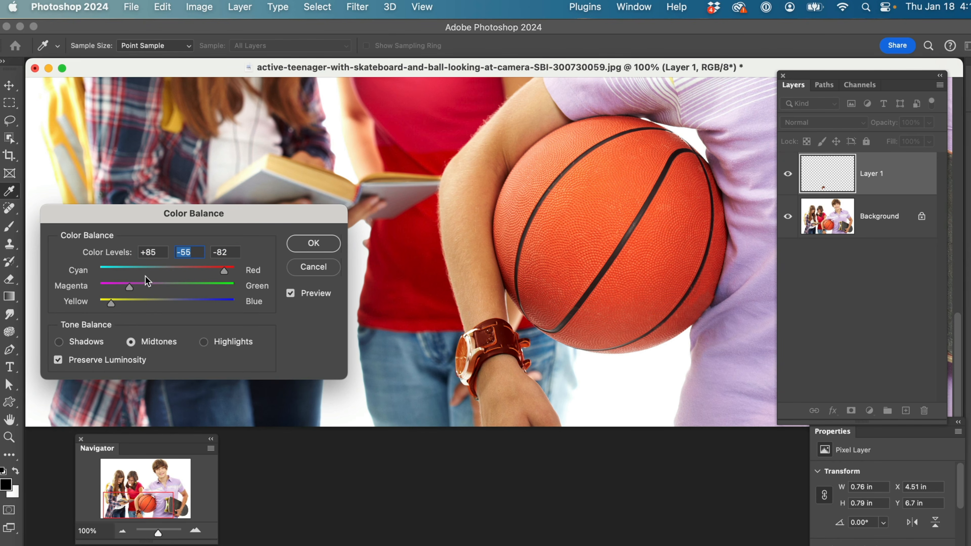
Shift the Color Balance highlights toward yellow, set the shadows to +38, -31, -39, and apply the adjustment to the watch
click(203, 342)
drag(165, 304, 133, 303)
click(58, 342)
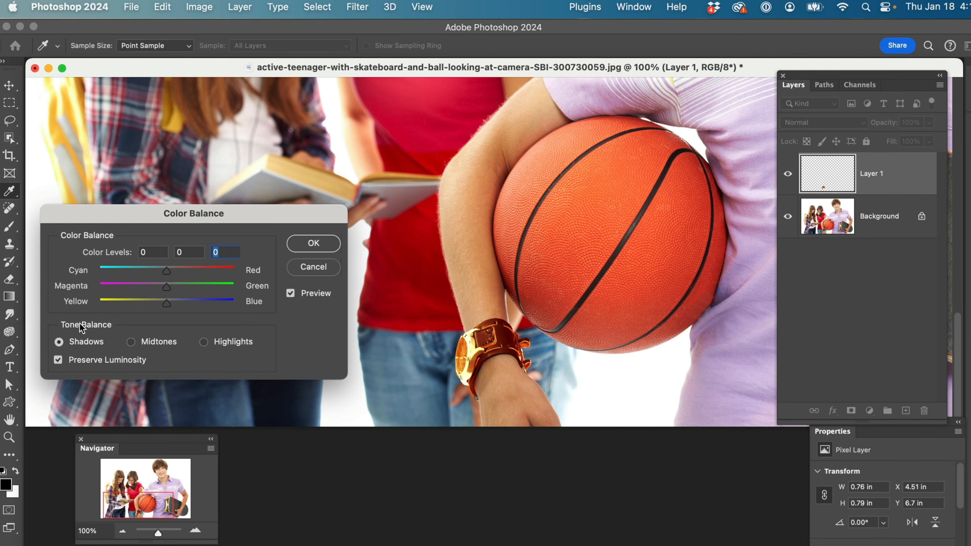
drag(167, 305, 146, 290)
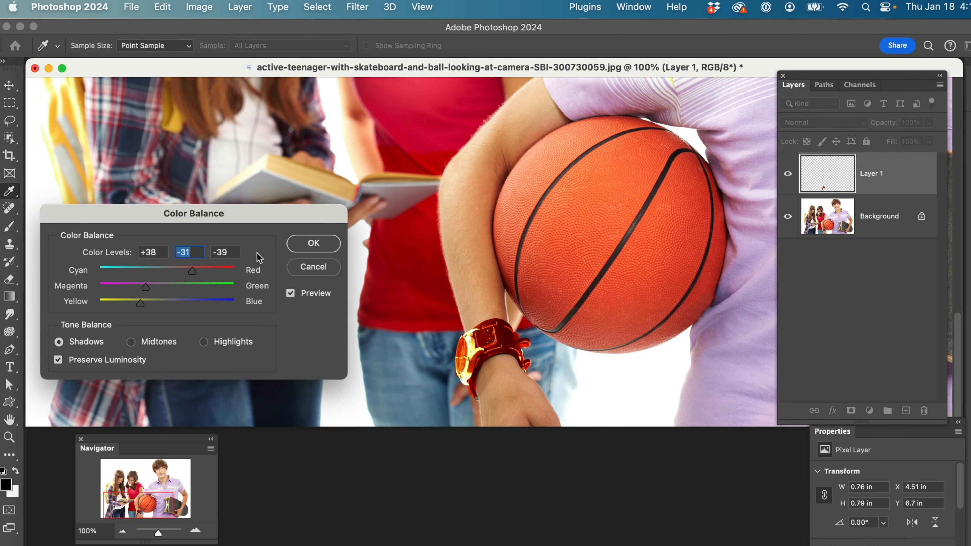
click(304, 245)
Hide the recoloured watch layer and switch to the Polygonal Lasso tool
key(l)
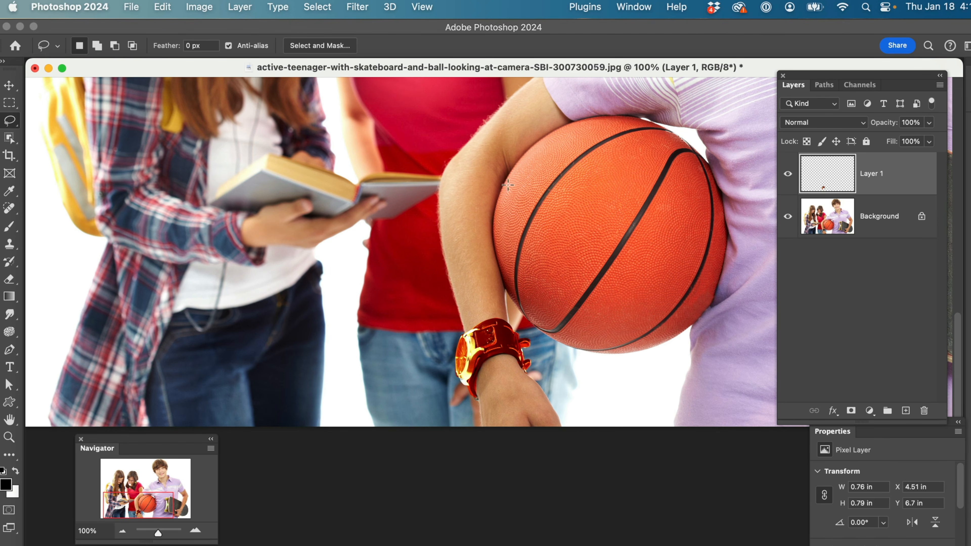
scroll(520, 223, up, 10)
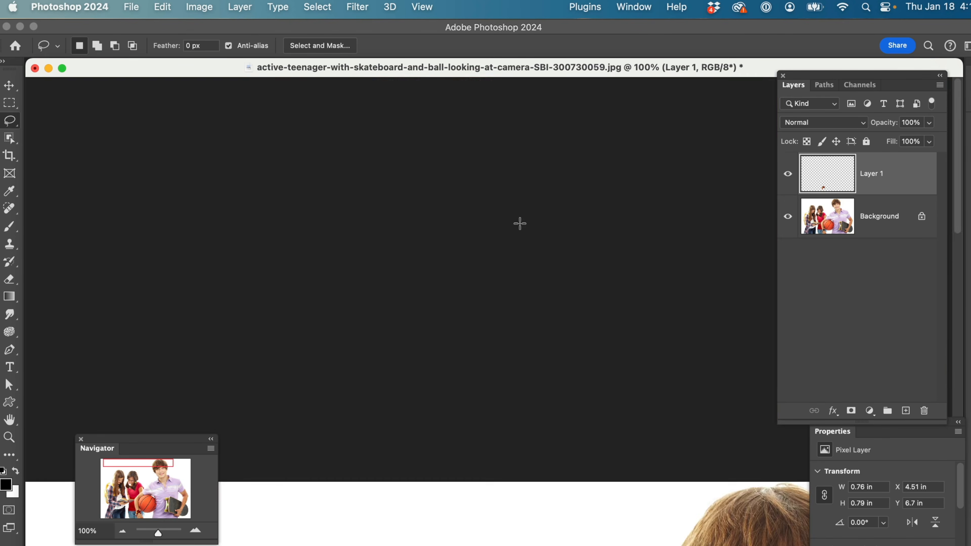
scroll(519, 223, down, 5)
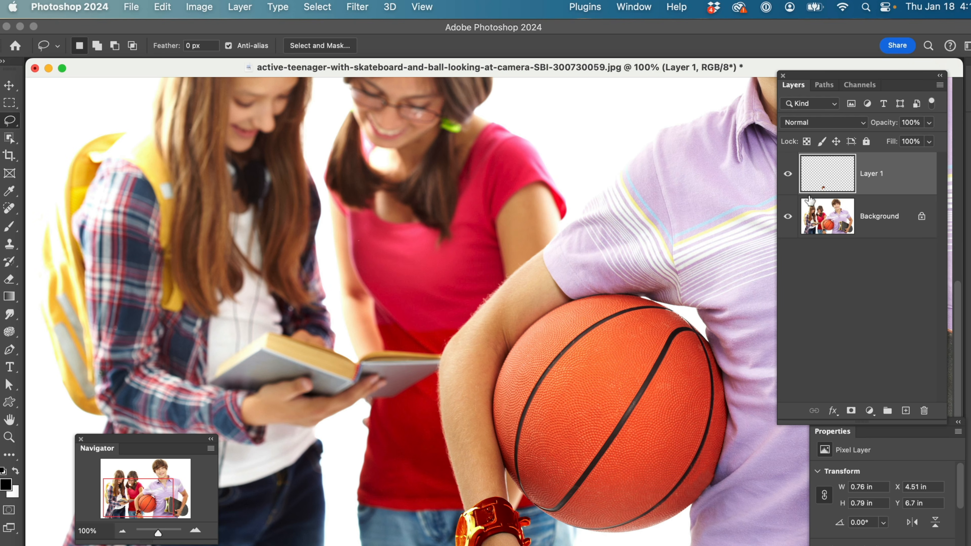
click(788, 175)
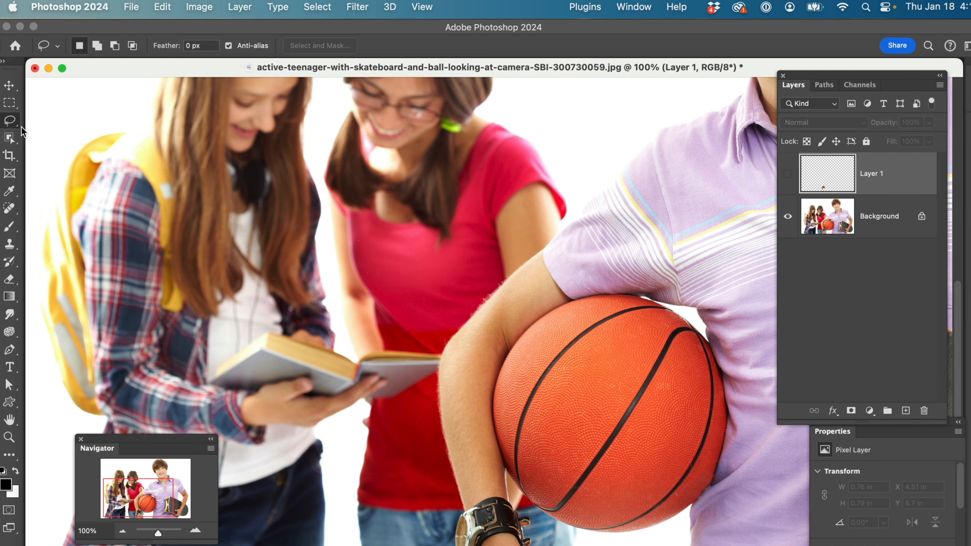
click(12, 122)
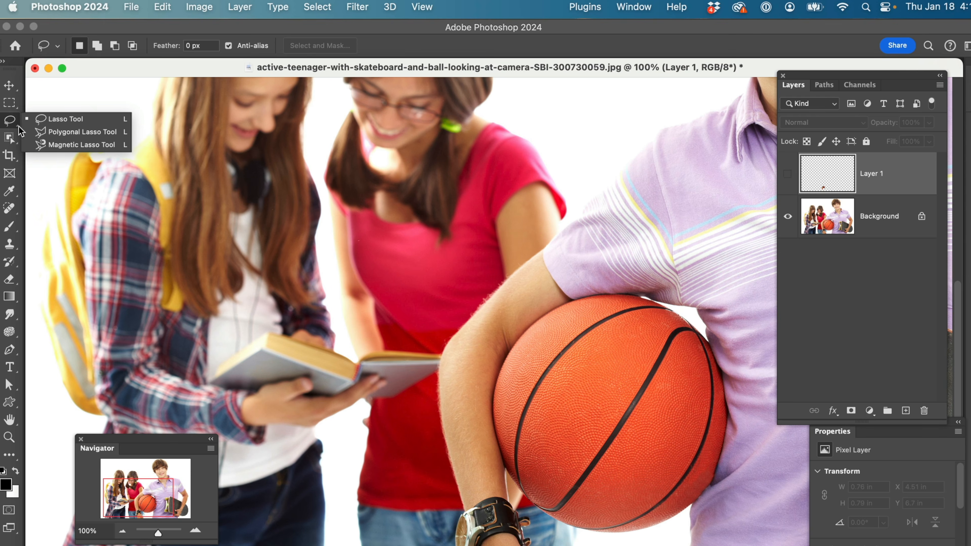
click(39, 134)
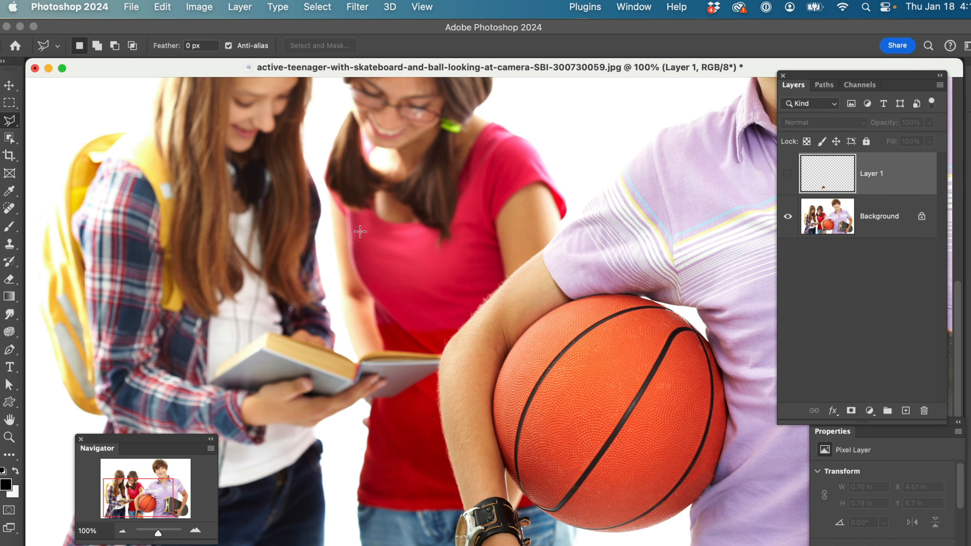
Outline the left half of the open book with the Polygonal Lasso tool, following the hand's edge, and close the selection
drag(515, 224, 707, 213)
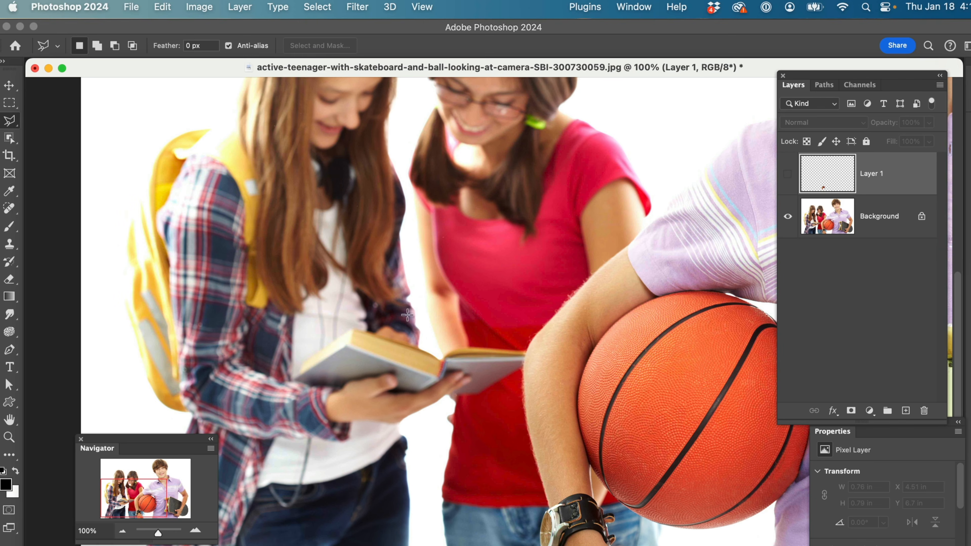
click(440, 362)
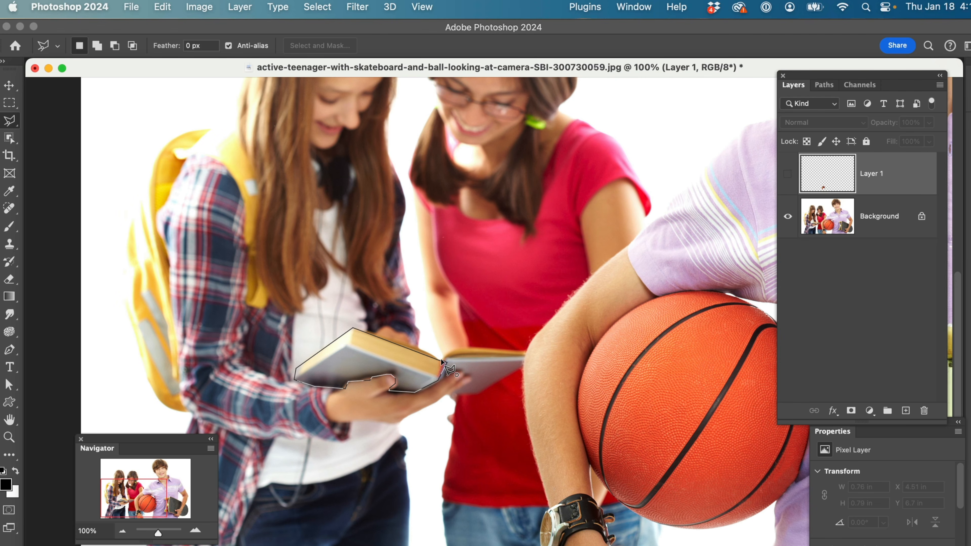
click(442, 361)
Switch to the freehand Lasso tool and try adding an area along the thumb to the book selection
key(z)
click(339, 366)
click(339, 366)
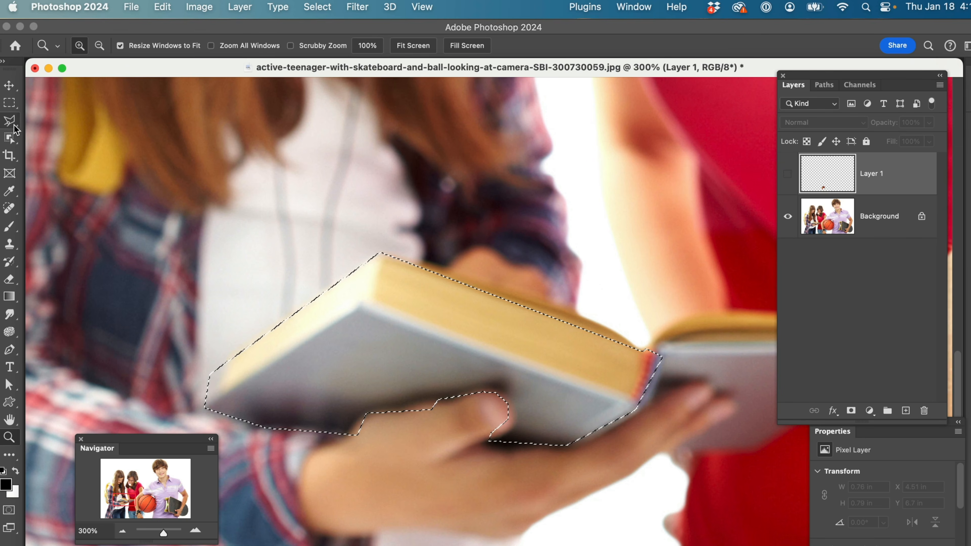
click(14, 126)
click(61, 119)
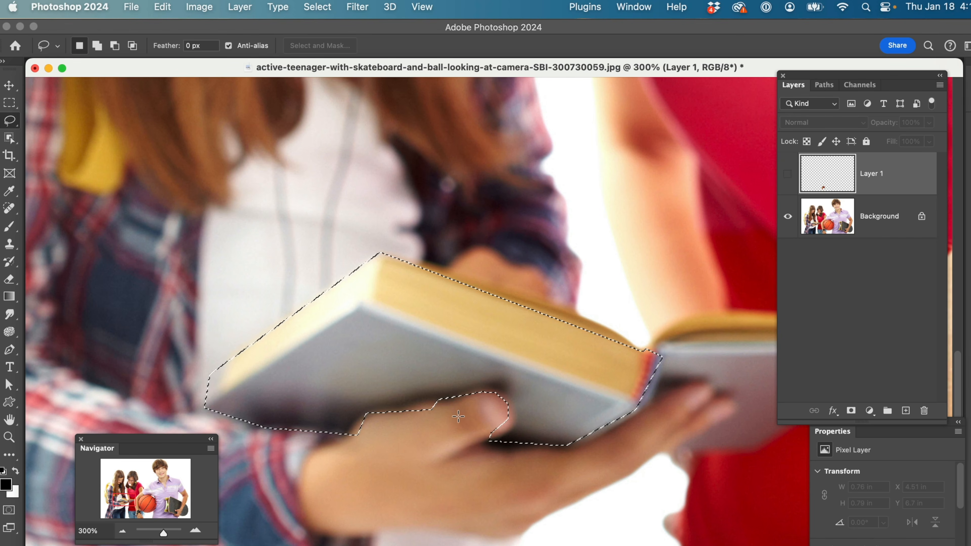
key(shift)
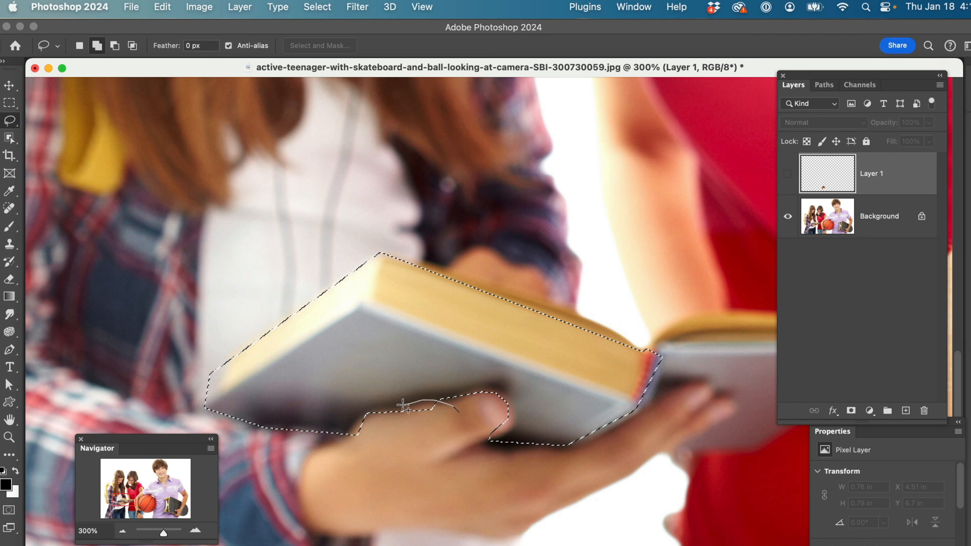
drag(393, 423, 391, 421)
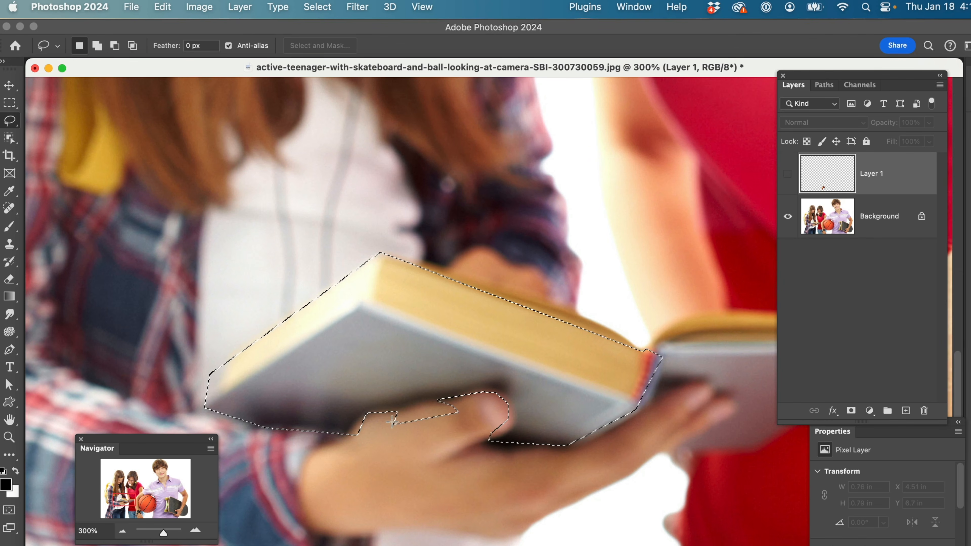
Subtract the slivers along the fingers and around the thumb tip from the book selection
key(alt)
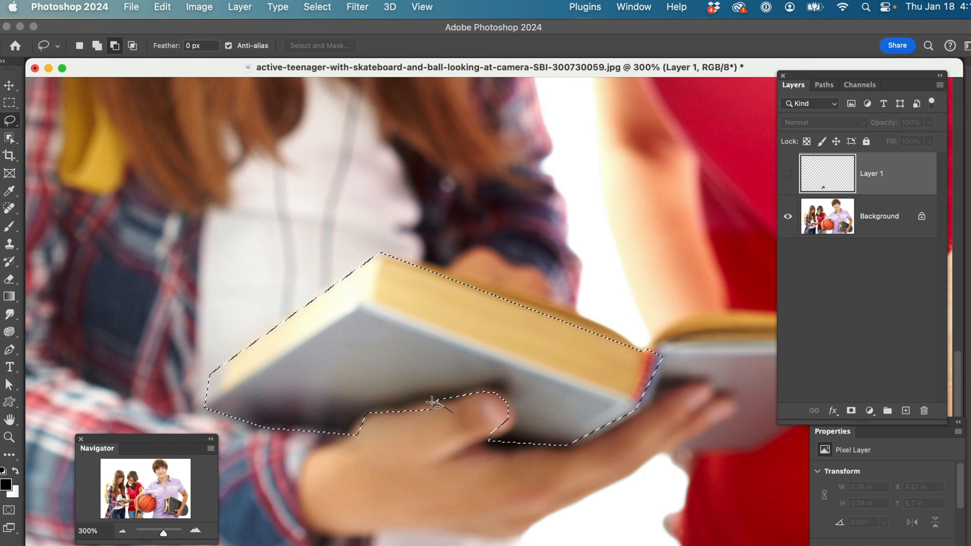
drag(395, 423, 362, 413)
key(alt)
drag(348, 452, 380, 434)
key(alt)
drag(490, 436, 502, 433)
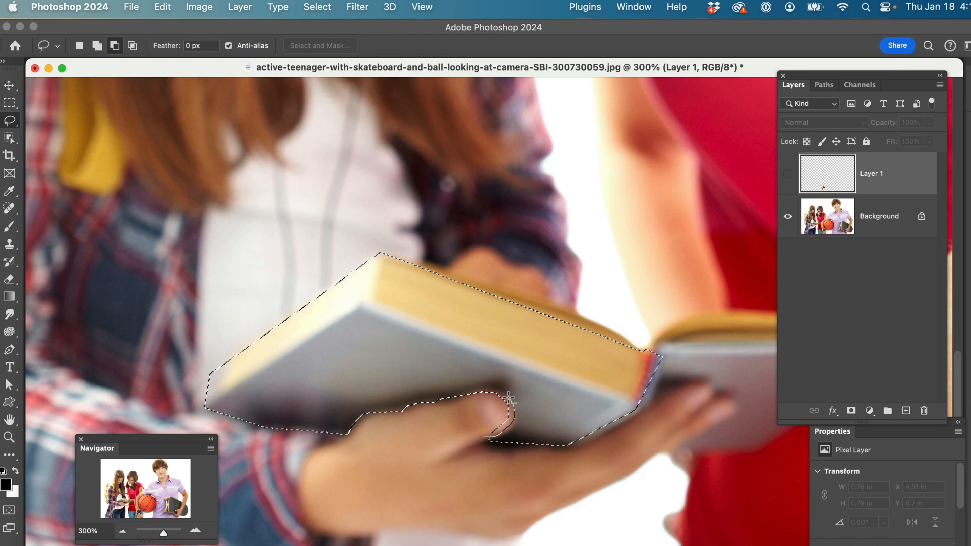
drag(481, 390, 470, 396)
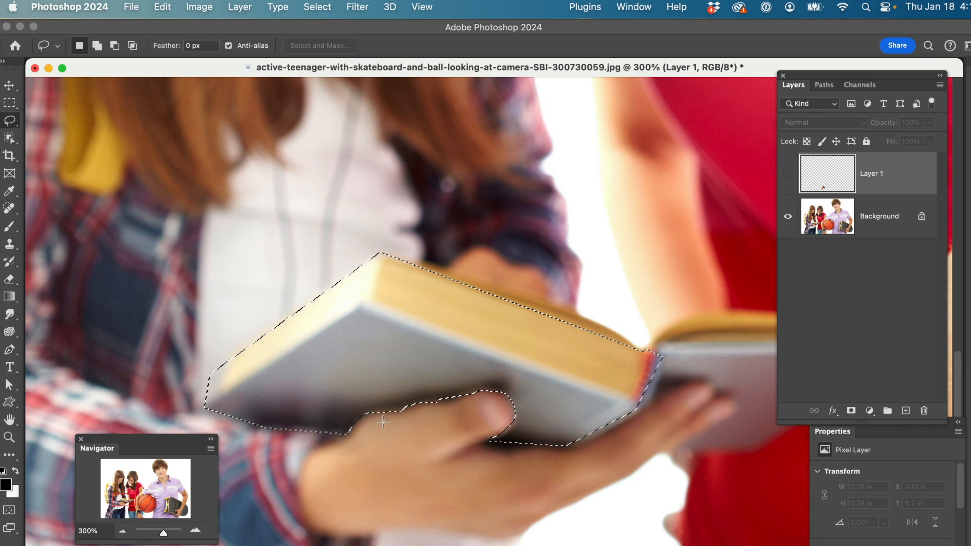
Trace the skateboard's dark deck up to the arm and hand using the Magnetic Lasso tool with a 20 px width
alt+super+click(379, 402)
alt+super+click(380, 402)
alt+super+click(379, 401)
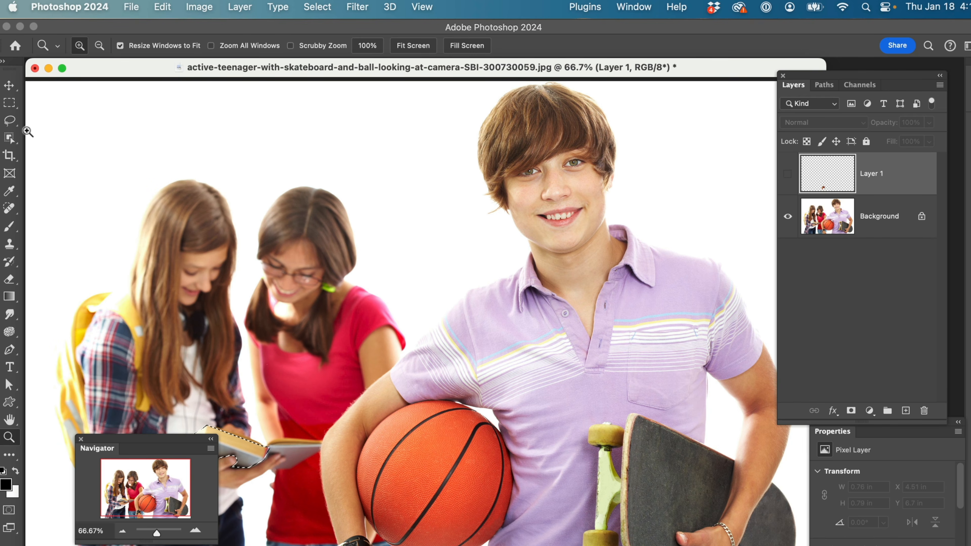
click(19, 124)
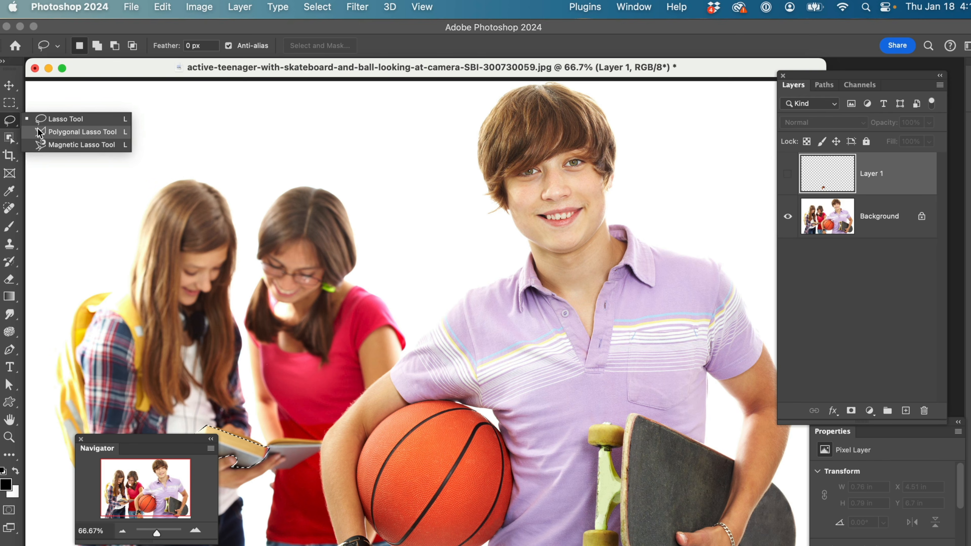
click(40, 132)
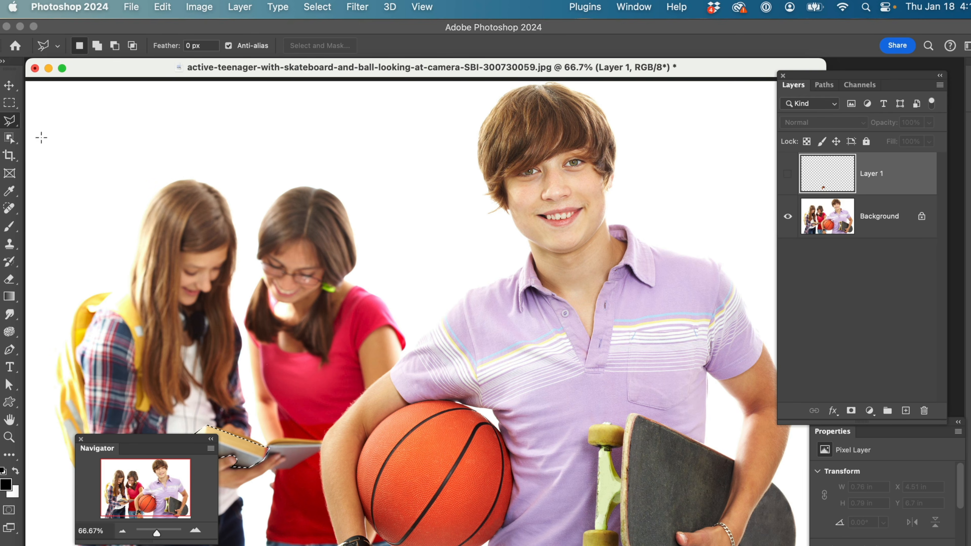
click(20, 123)
click(44, 144)
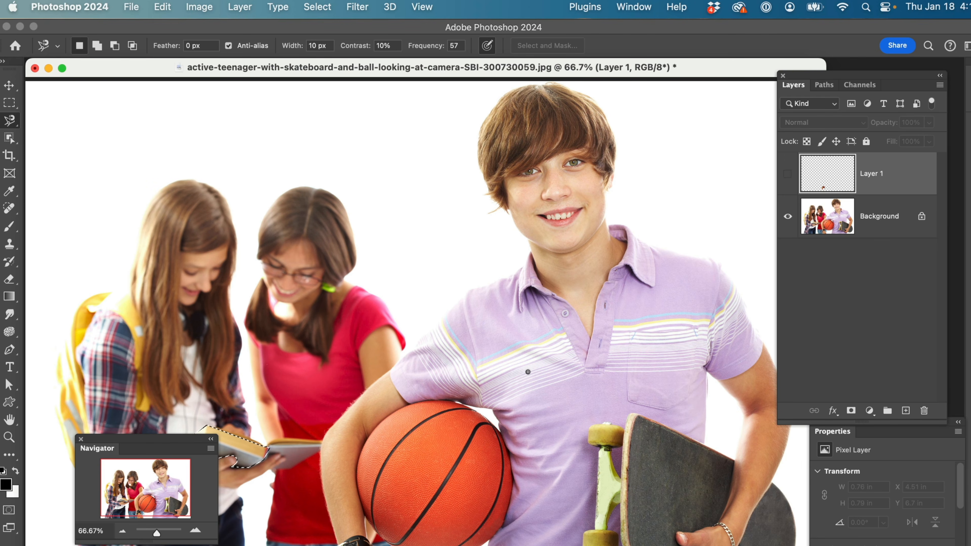
key(z)
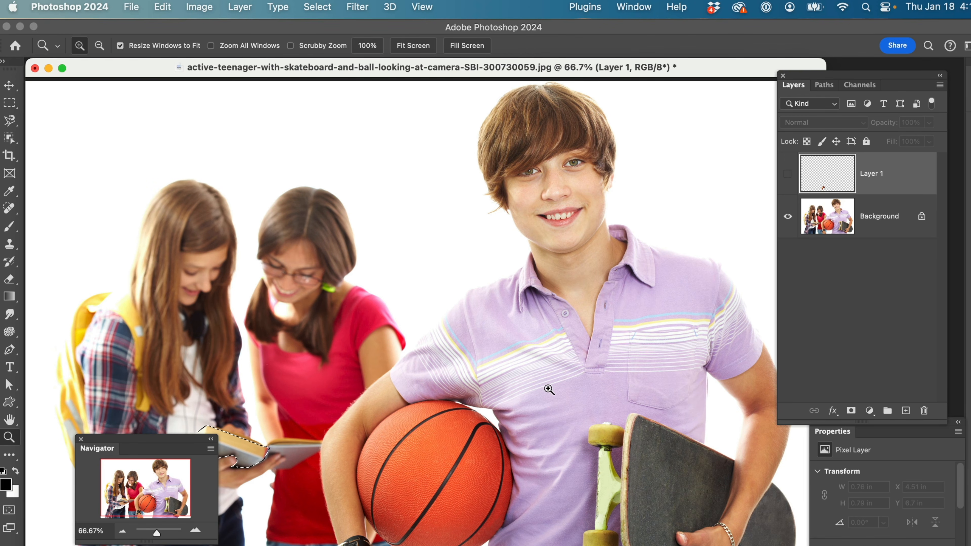
drag(550, 381, 791, 254)
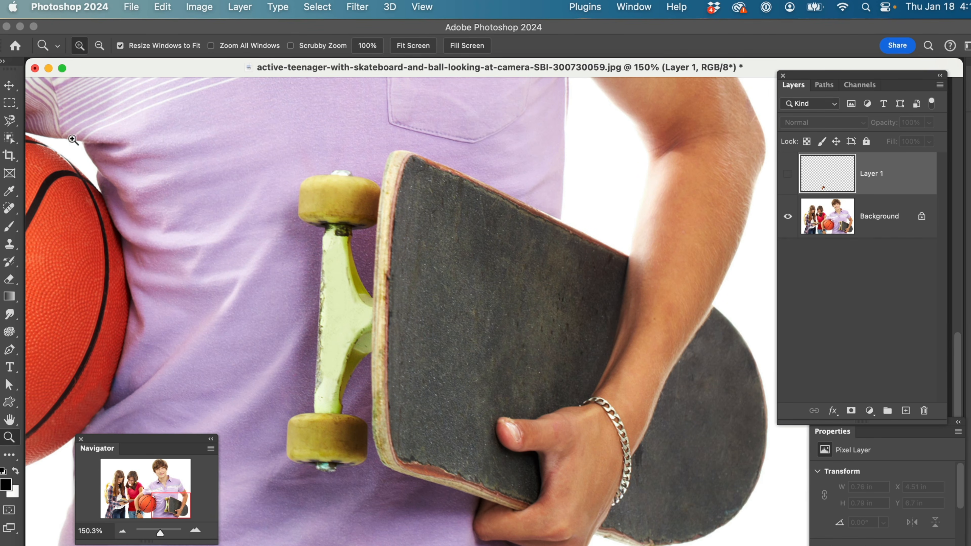
click(9, 121)
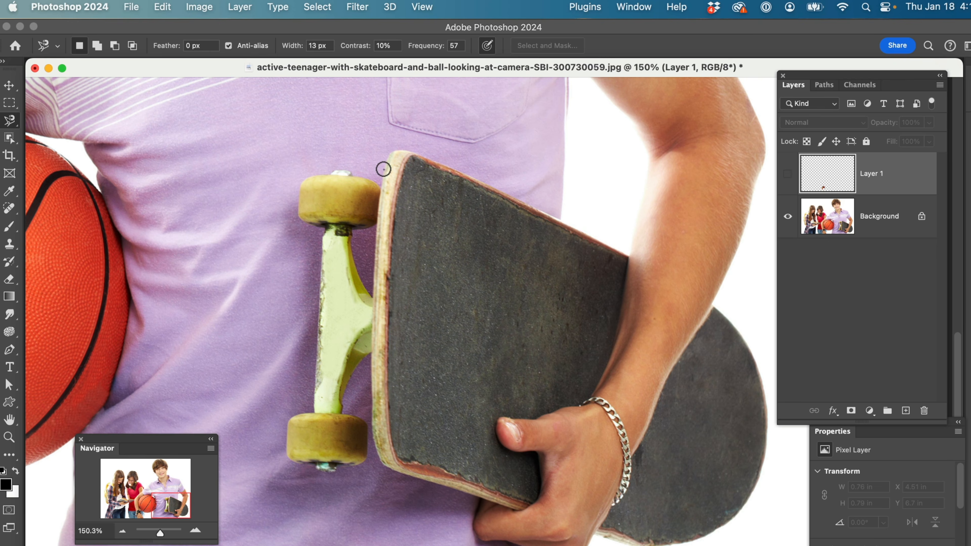
key(bracketright)
key(bracketright)
key(bracketright)
key(bracketright)
click(384, 170)
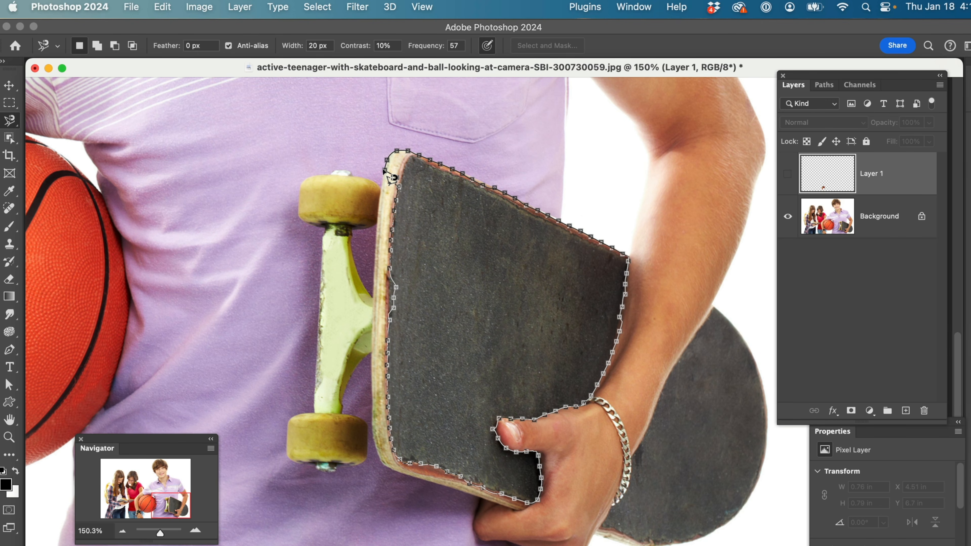
click(385, 171)
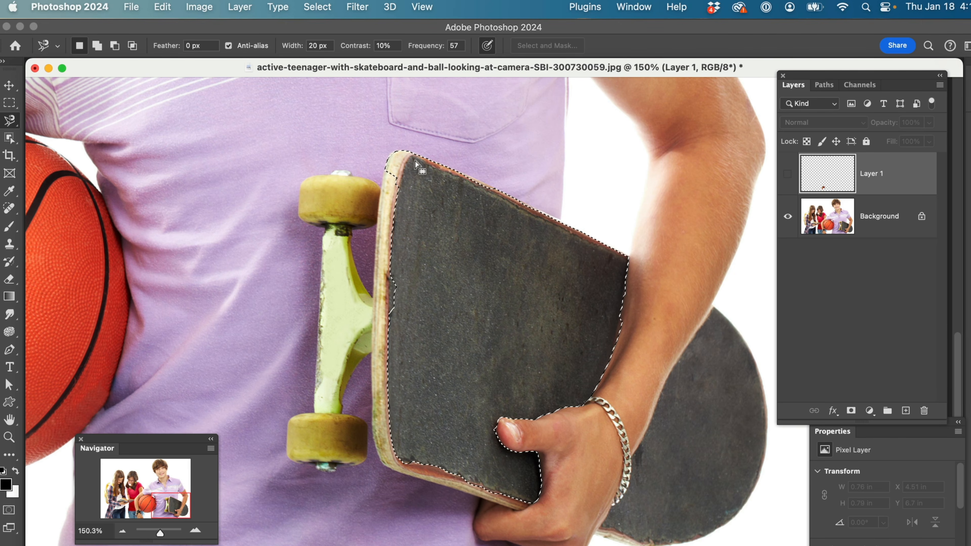
Clean up the deck selection with the freehand Lasso, subtracting the upper rim corner and adding the missed notches along the wheel-side edge
right_click(23, 126)
click(28, 119)
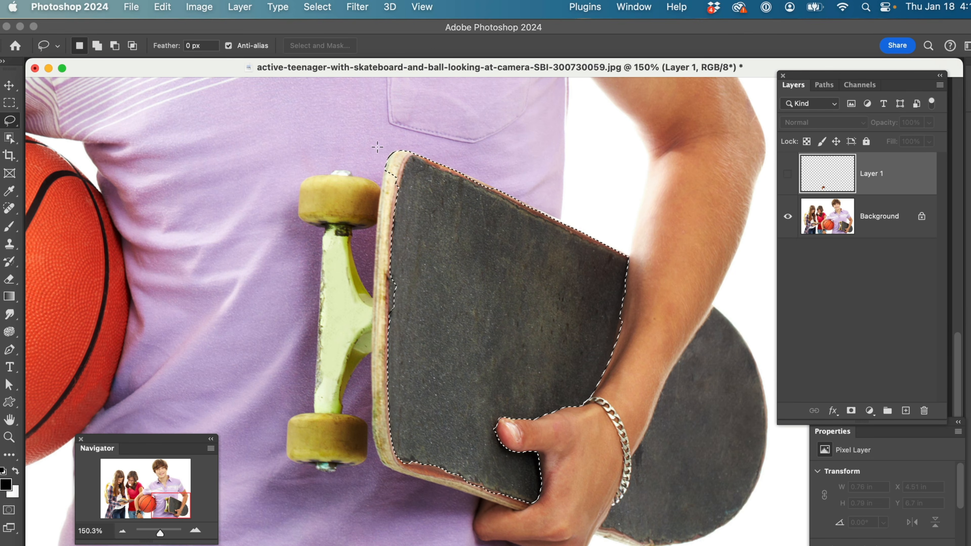
key(alt)
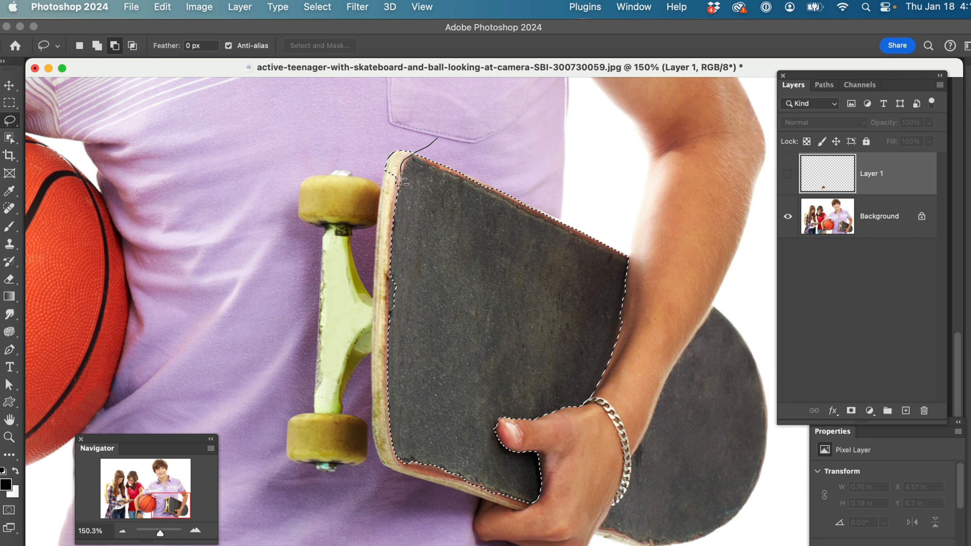
drag(360, 145, 362, 142)
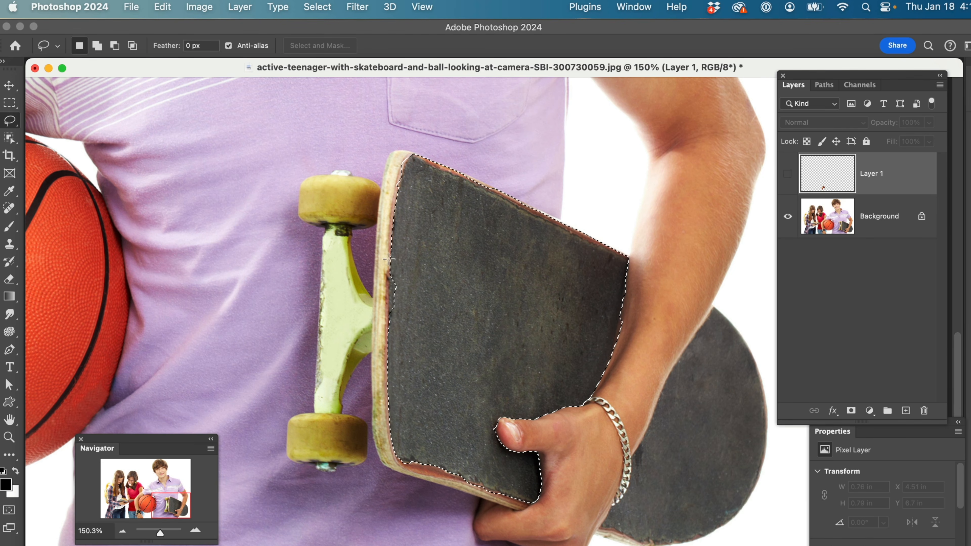
key(shift)
drag(394, 264, 388, 277)
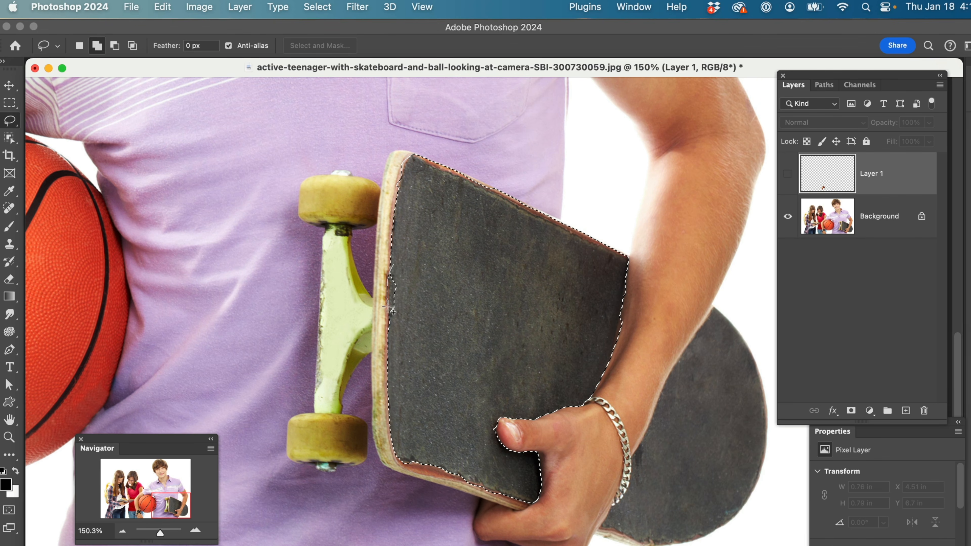
drag(396, 321, 397, 324)
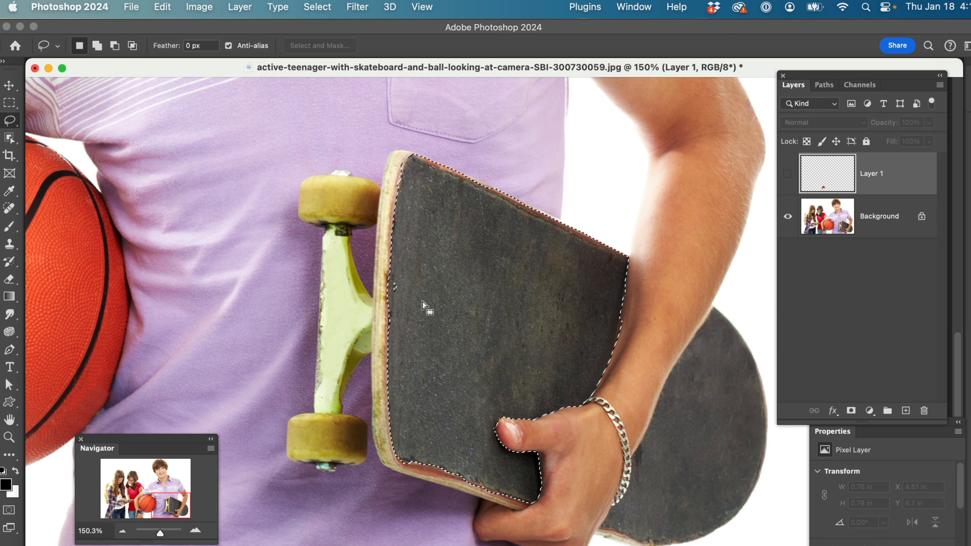
key(shift)
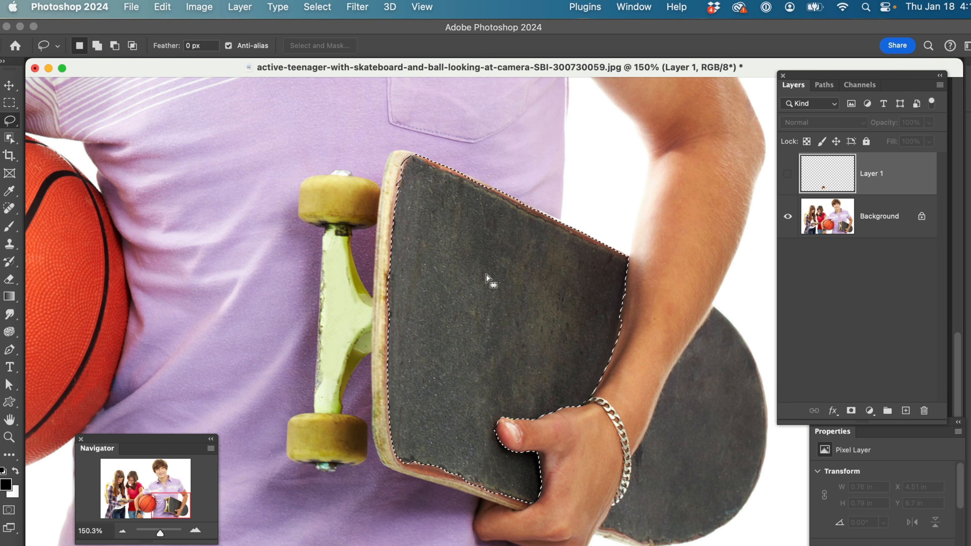
Hide the selection's marching ants and make the Background layer active
click(122, 531)
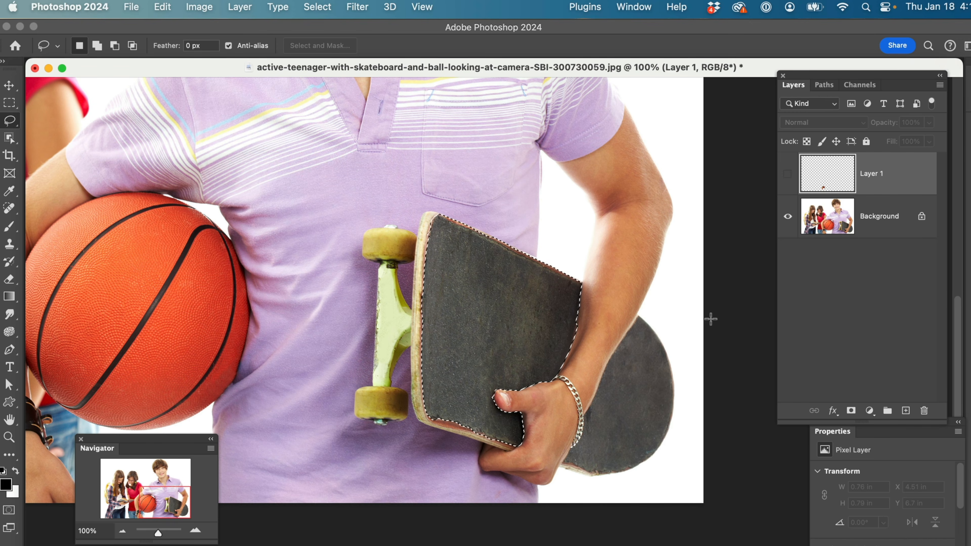
key(super+d)
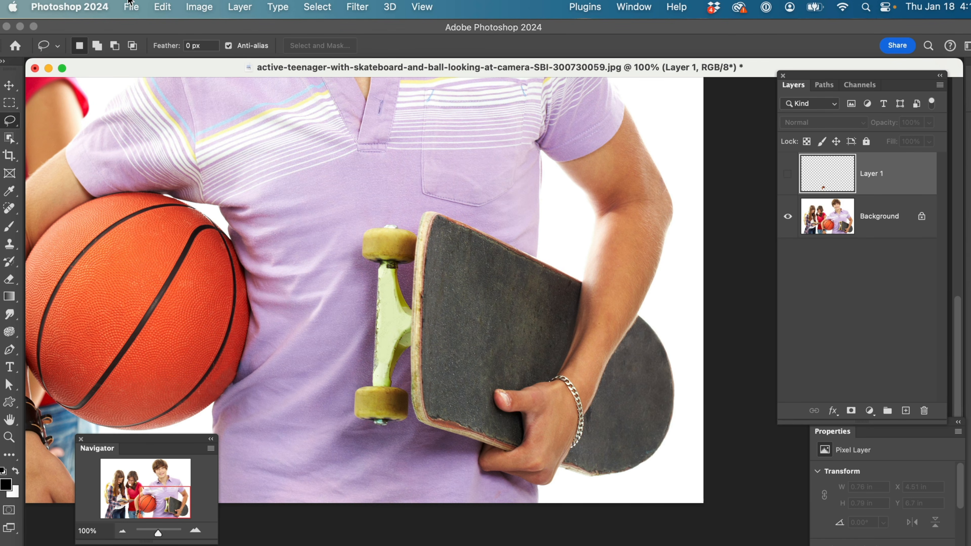
key(alt+bracketleft)
Apply Levels to the selected deck with the shadow input at 82 and the midtone input at 1.63
key(super+l)
drag(578, 158, 134, 142)
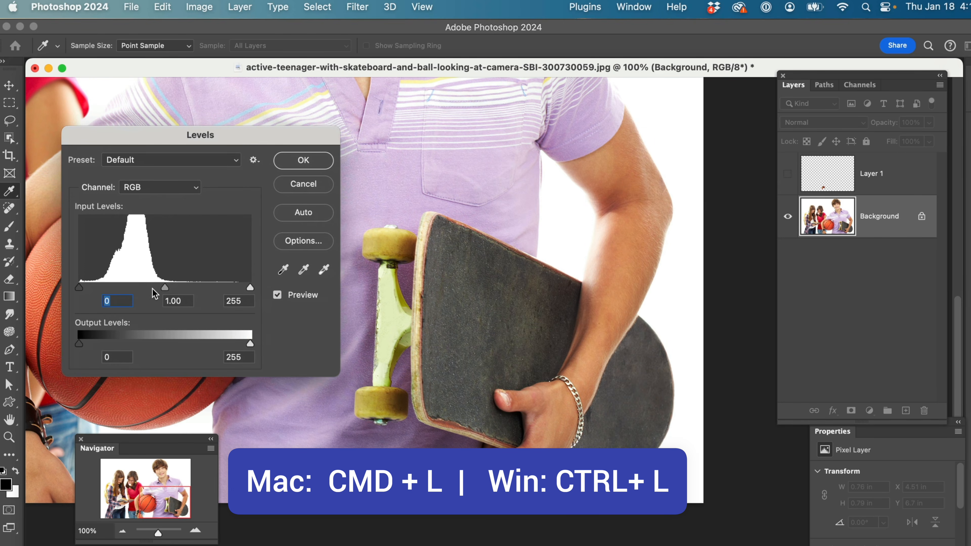
mouse_move(165, 289)
mouse_down()
mouse_move(86, 287)
mouse_move(172, 293)
mouse_up()
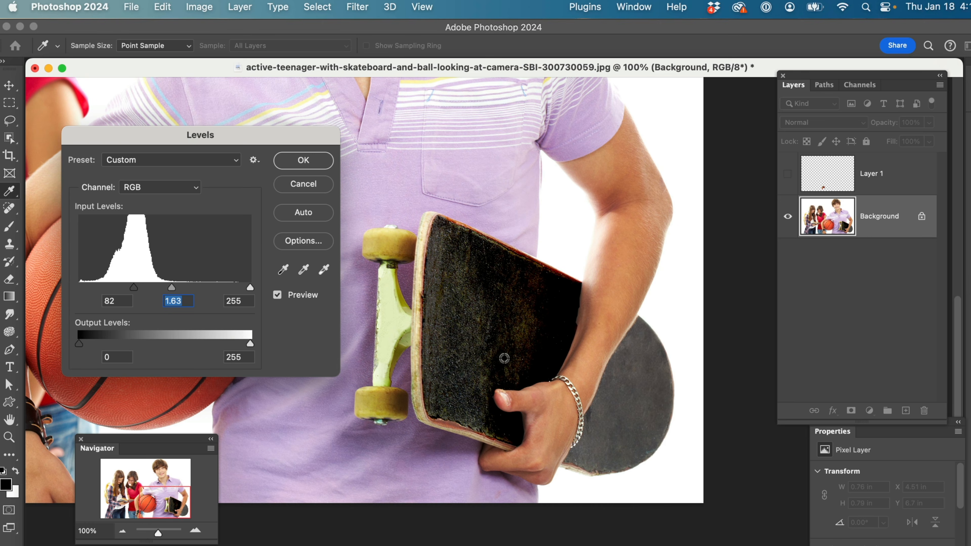
click(310, 164)
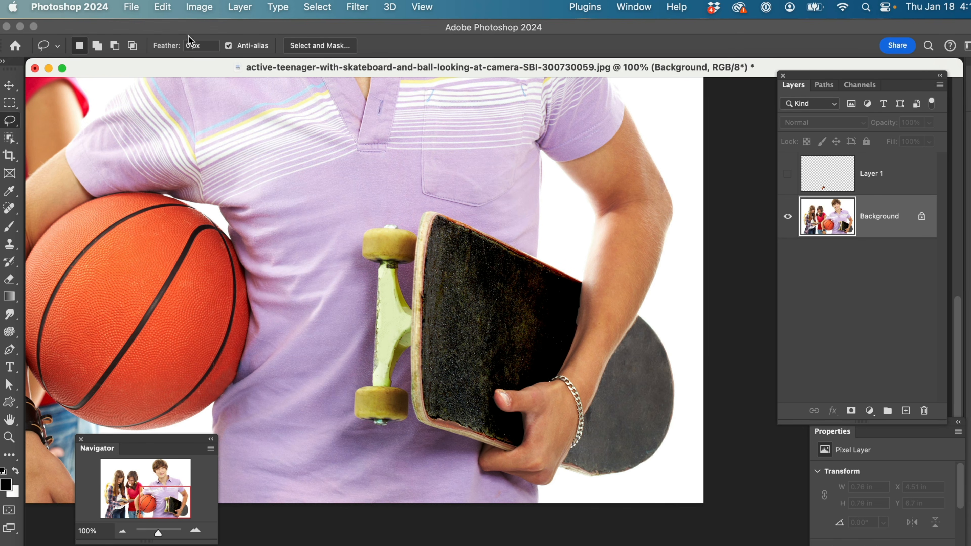
Fade the Levels adjustment on the skateboard to 64% opacity in Normal mode
click(158, 9)
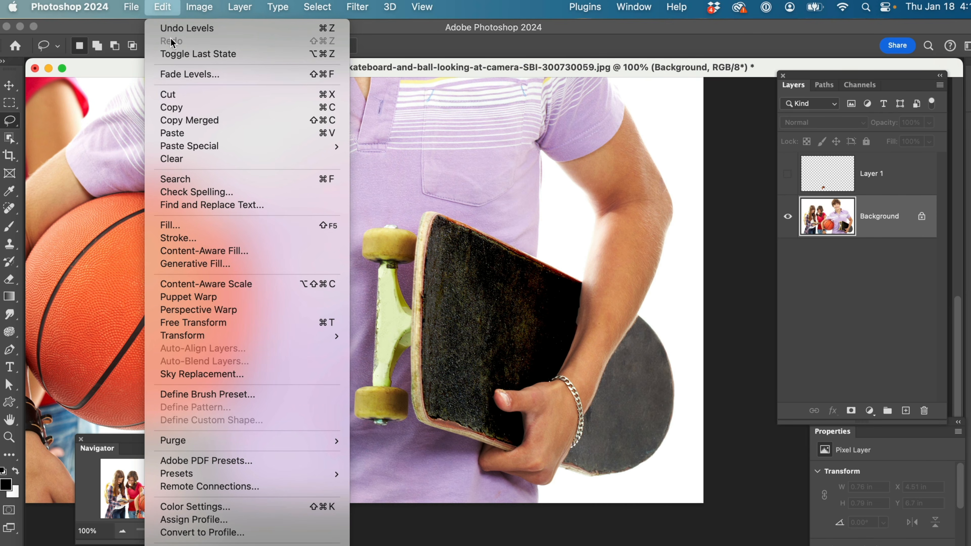
click(189, 76)
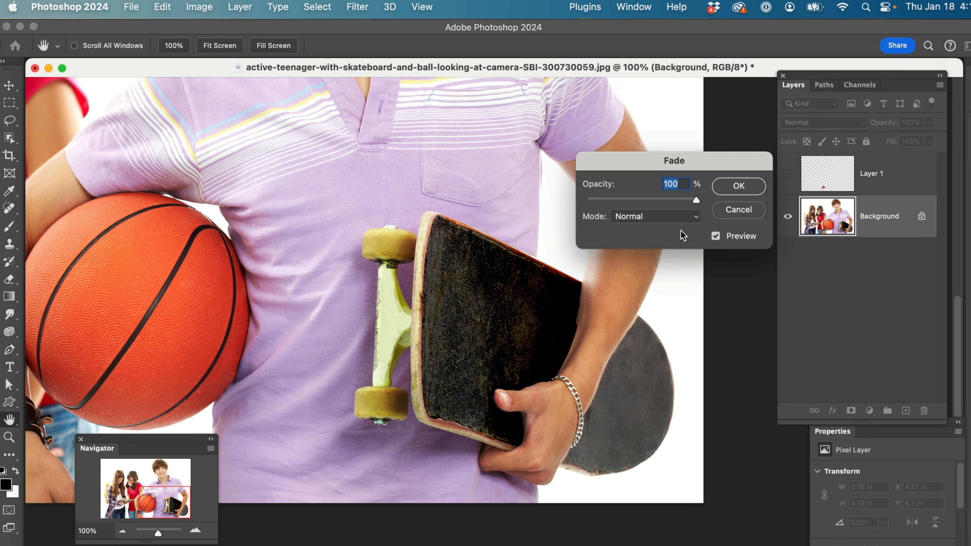
drag(696, 202, 658, 206)
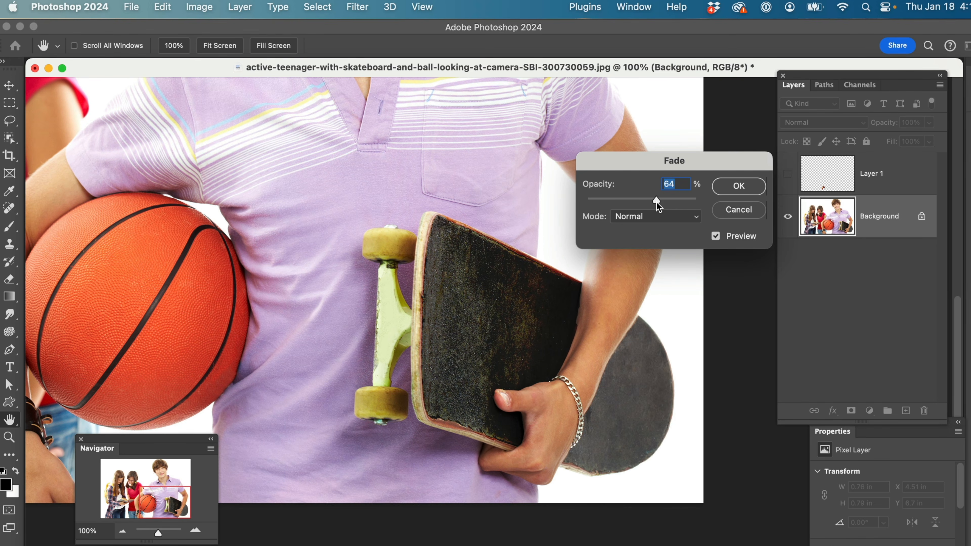
click(739, 186)
key(l)
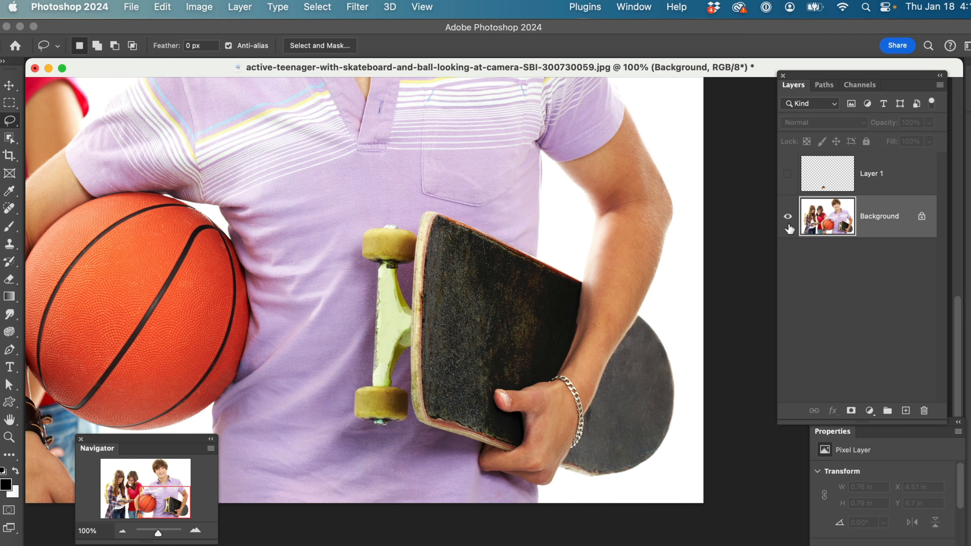
Undo the fade and the Levels adjustment on the skateboard
key(super+z)
key(super+z)
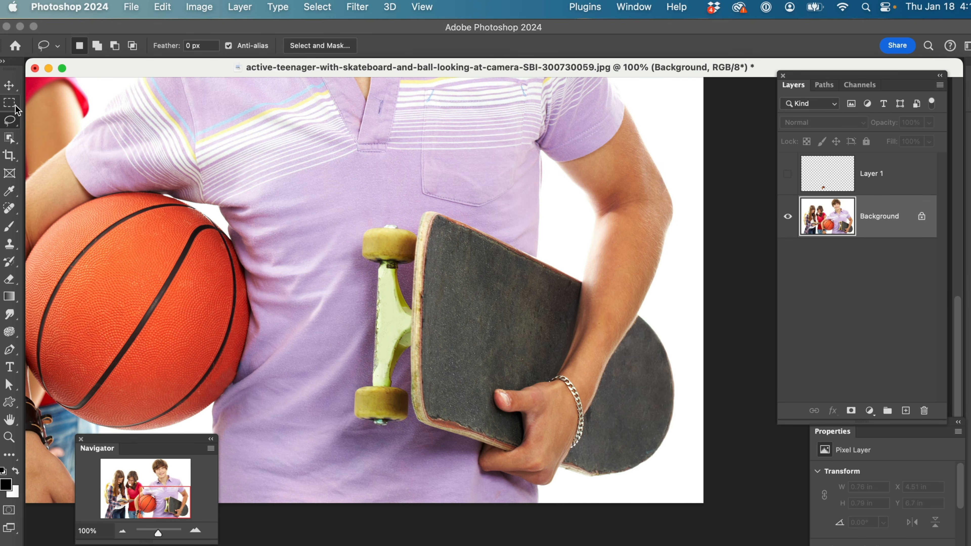
Move the floating document window a short distance away from the tools
right_click(16, 123)
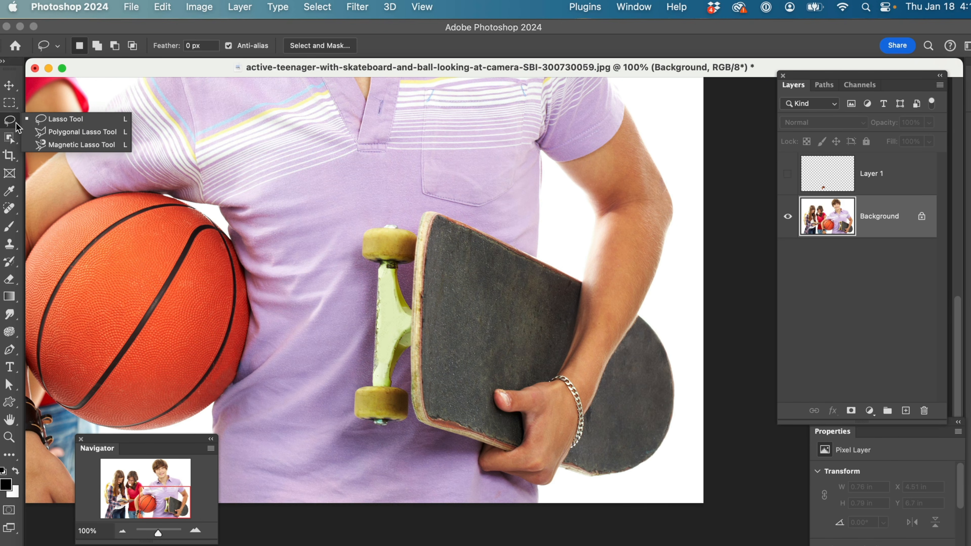
drag(177, 71, 222, 81)
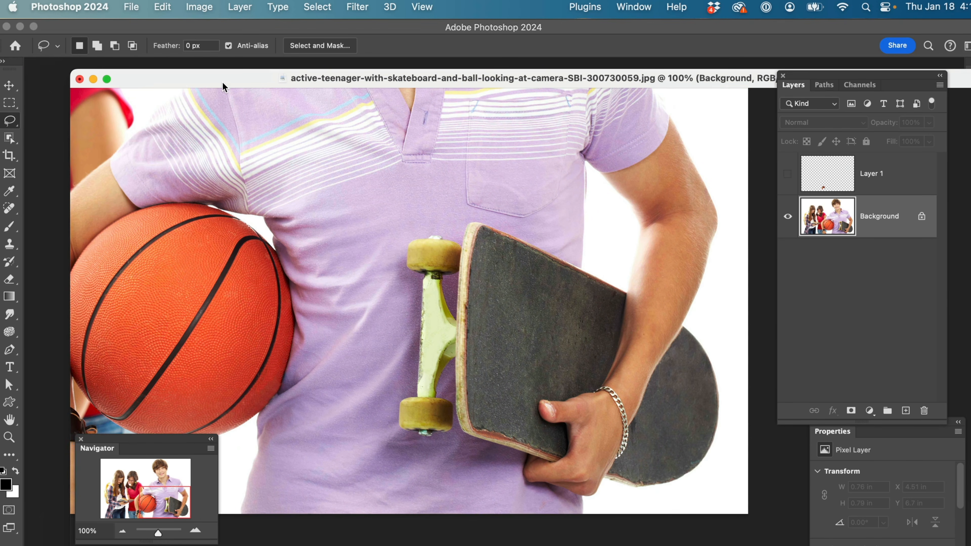